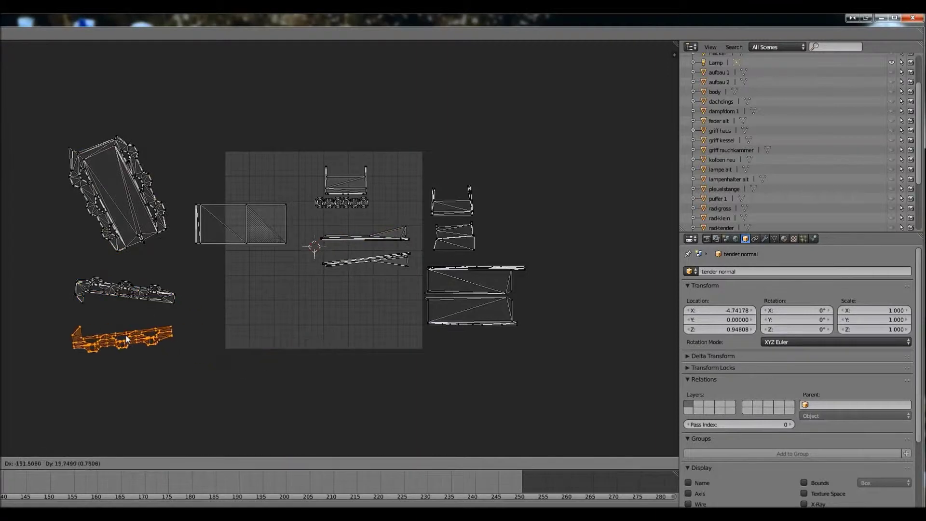
Step: Move one tender side panel's UV island into the lower-left corner of the UV square, beside the other side panel
{"action": "right_click_drag", "start_coordinate": [547, 307], "coordinate": [244, 372]}
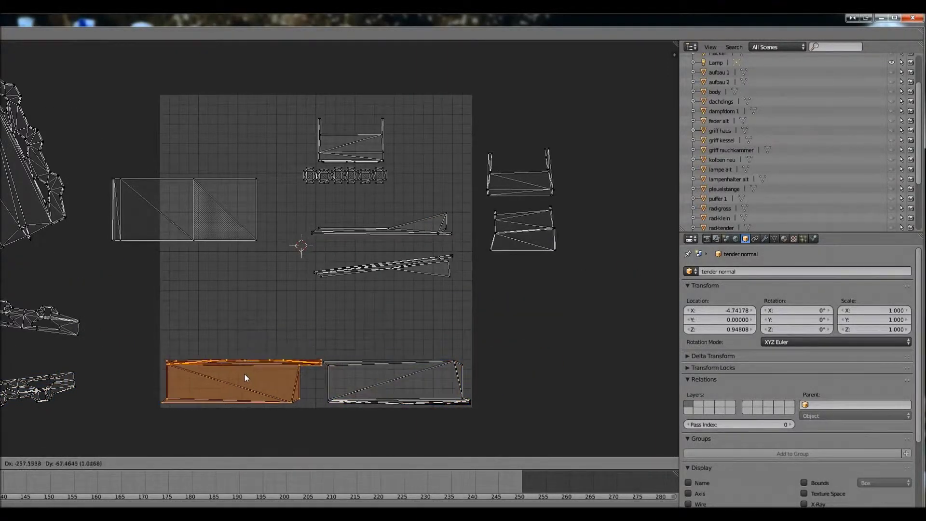
{"action": "scroll", "coordinate": [245, 374], "scroll_direction": "up", "scroll_amount": 5}
{"action": "middle_click_drag", "start_coordinate": [389, 388], "coordinate": [168, 281]}
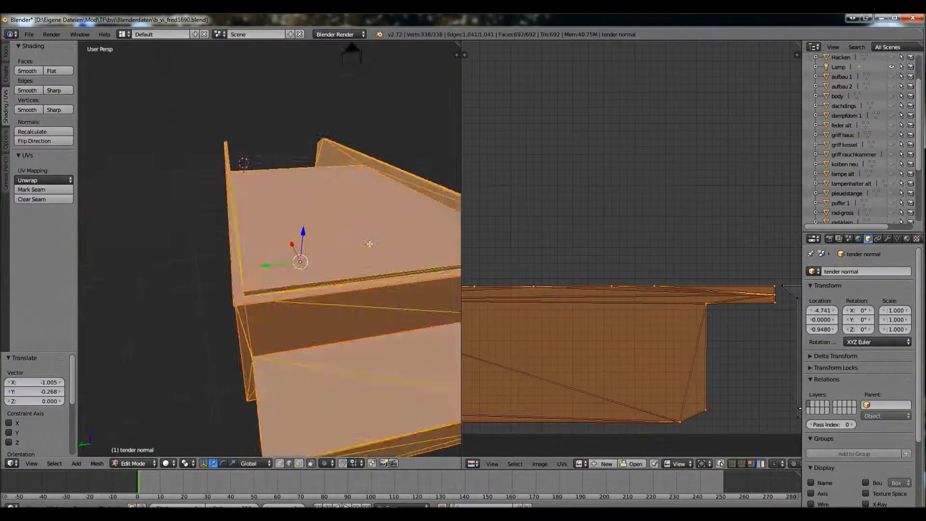
Step: Examine individual side wall faces of the tender and the UV triangles that belong to them
{"action": "scroll", "coordinate": [277, 282], "scroll_direction": "up", "scroll_amount": 3}
{"action": "scroll", "coordinate": [288, 277], "scroll_direction": "down", "scroll_amount": 3}
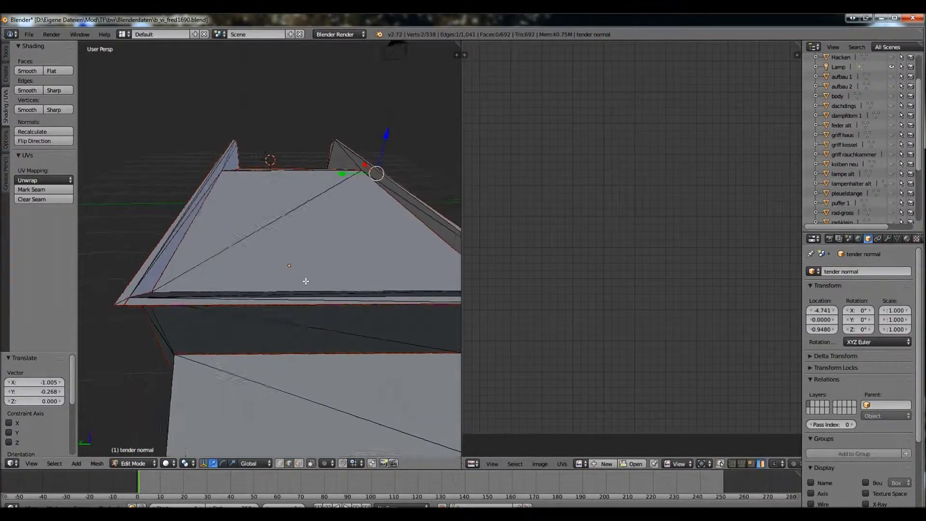
{"action": "middle_click_drag", "start_coordinate": [288, 276], "coordinate": [241, 217]}
{"action": "right_click", "coordinate": [212, 246]}
{"action": "scroll", "coordinate": [605, 324], "scroll_direction": "up", "scroll_amount": 2}
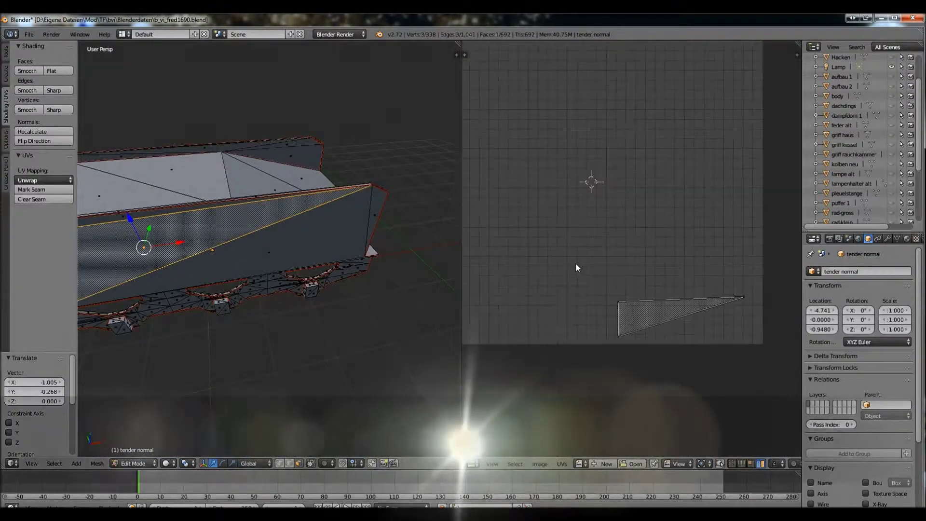
{"action": "key", "text": "a"}
{"action": "left_click_drag", "start_coordinate": [461, 129], "coordinate": [639, 129]}
{"action": "scroll", "coordinate": [721, 204], "scroll_direction": "up", "scroll_amount": 5}
{"action": "scroll", "coordinate": [449, 221], "scroll_direction": "down", "scroll_amount": 1}
{"action": "middle_click_drag", "start_coordinate": [385, 217], "coordinate": [633, 295]}
{"action": "right_click", "coordinate": [375, 197]}
{"action": "scroll", "coordinate": [374, 198], "scroll_direction": "up", "scroll_amount": 2}
{"action": "scroll", "coordinate": [374, 198], "scroll_direction": "down", "scroll_amount": 5}
{"action": "scroll", "coordinate": [633, 295], "scroll_direction": "up", "scroll_amount": 5}
{"action": "left_click_drag", "start_coordinate": [640, 296], "coordinate": [403, 295]}
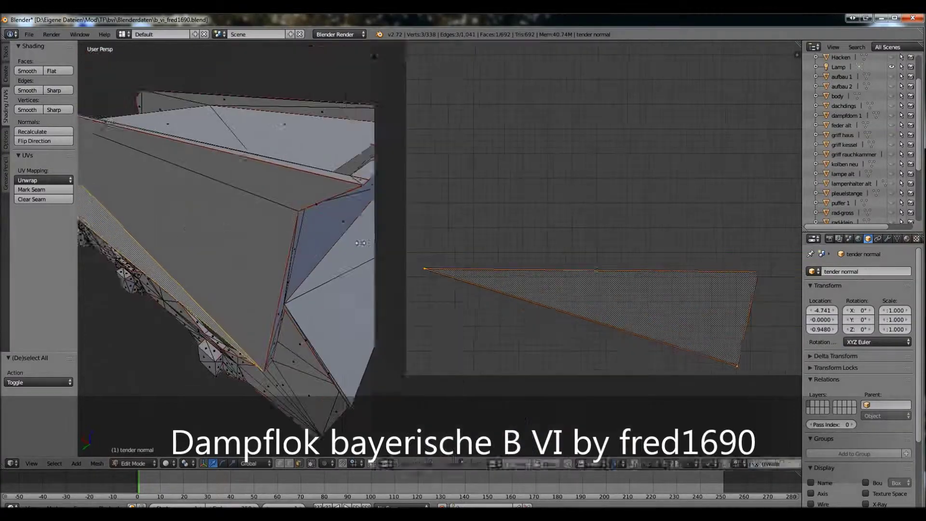
Step: Compare the orientation of the side panel's UV island with the tender's side wall and frame, with the whole mesh selected
{"action": "key", "text": "a"}
{"action": "left_click_drag", "start_coordinate": [300, 289], "coordinate": [120, 264]}
{"action": "scroll", "coordinate": [403, 302], "scroll_direction": "down", "scroll_amount": 6}
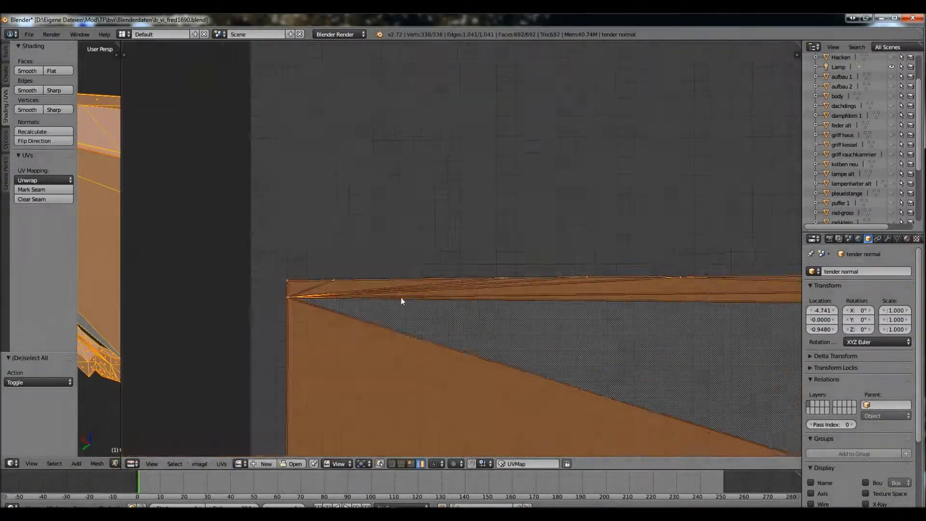
{"action": "scroll", "coordinate": [308, 232], "scroll_direction": "down", "scroll_amount": 4}
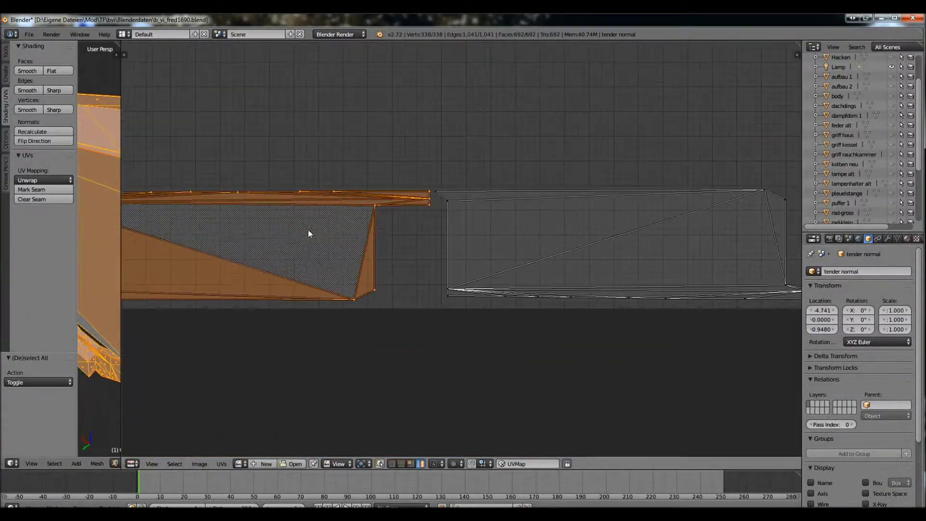
{"action": "scroll", "coordinate": [371, 238], "scroll_direction": "up", "scroll_amount": 2}
{"action": "left_click_drag", "start_coordinate": [121, 241], "coordinate": [709, 241]}
{"action": "scroll", "coordinate": [300, 249], "scroll_direction": "up", "scroll_amount": 4}
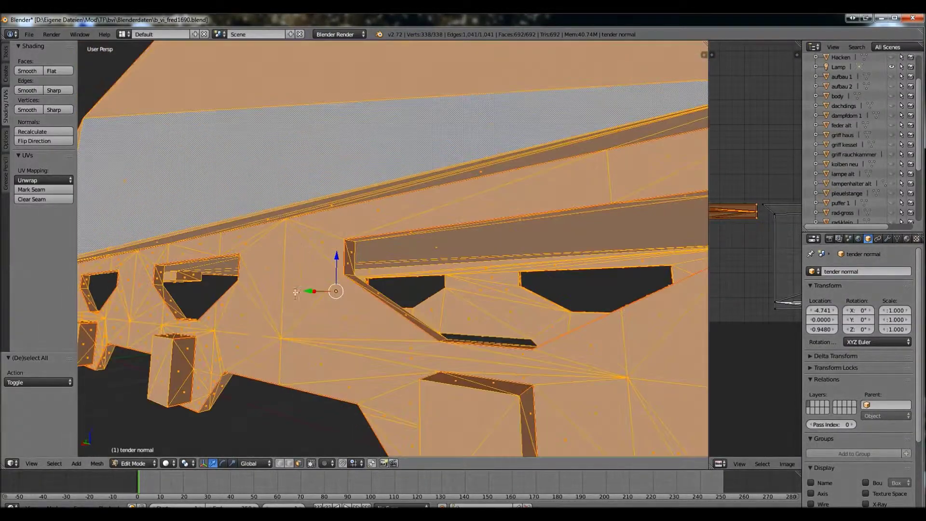
{"action": "left_click", "coordinate": [290, 464]}
{"action": "right_click", "coordinate": [310, 192]}
{"action": "middle_click_drag", "start_coordinate": [310, 191], "coordinate": [283, 278]}
{"action": "scroll", "coordinate": [283, 278], "scroll_direction": "down", "scroll_amount": 5}
{"action": "left_click_drag", "start_coordinate": [709, 241], "coordinate": [245, 241]}
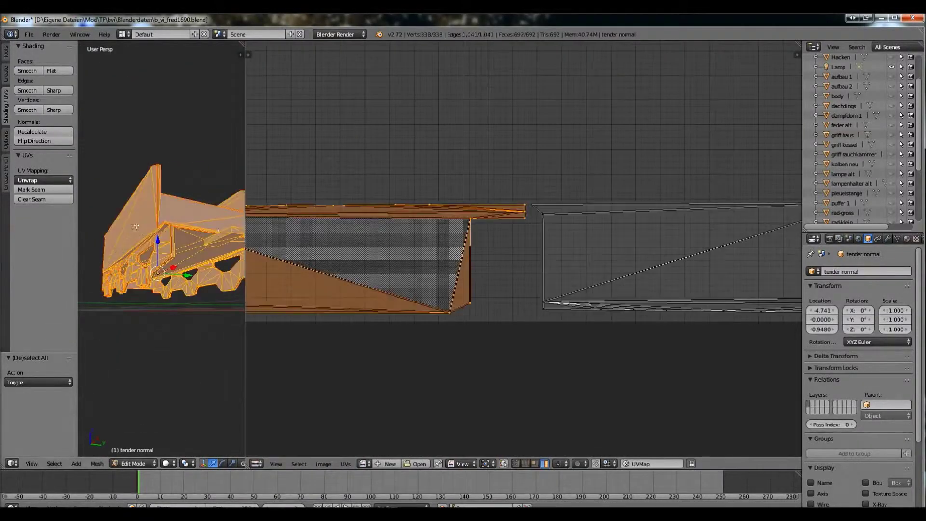
Step: Move the lower-left side panel's UV island directly above the other side panel island
{"action": "key", "text": "a"}
{"action": "key", "text": "g"}
{"action": "left_click", "coordinate": [580, 190]}
{"action": "scroll", "coordinate": [523, 206], "scroll_direction": "up", "scroll_amount": 2}
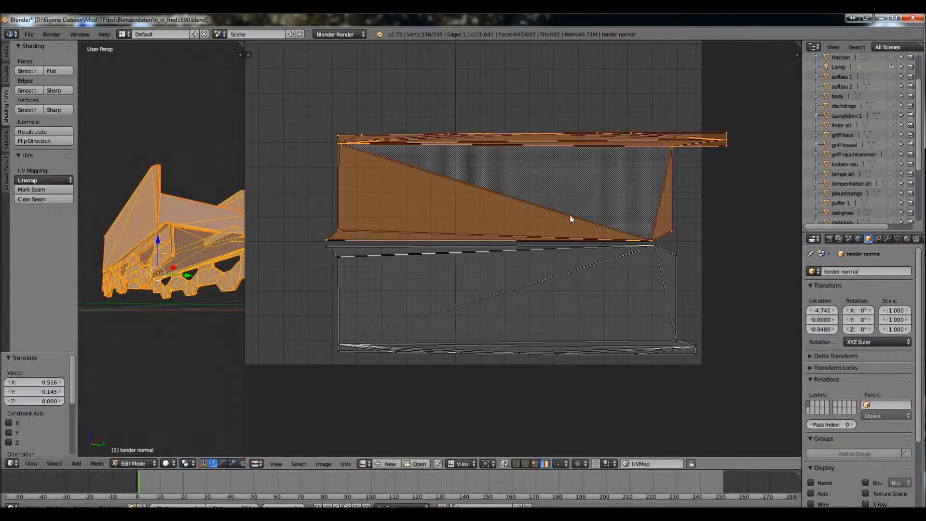
Step: Rotate the moved side panel island half a turn and place it back in the UV square's lower-left corner, level with its counterpart
{"action": "middle_click_drag", "start_coordinate": [522, 207], "coordinate": [440, 181]}
{"action": "scroll", "coordinate": [441, 182], "scroll_direction": "down", "scroll_amount": 3}
{"action": "key", "text": "ctrl+Right"}
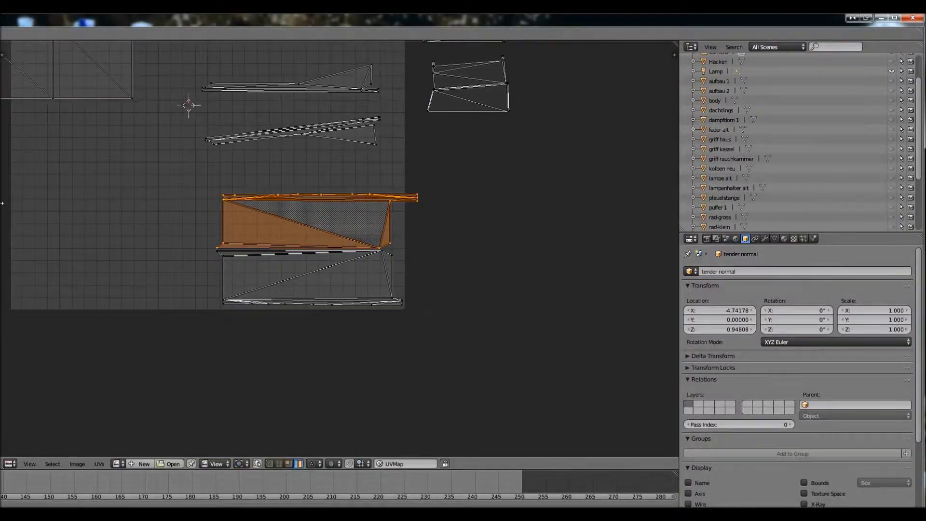
{"action": "scroll", "coordinate": [347, 289], "scroll_direction": "up", "scroll_amount": 1}
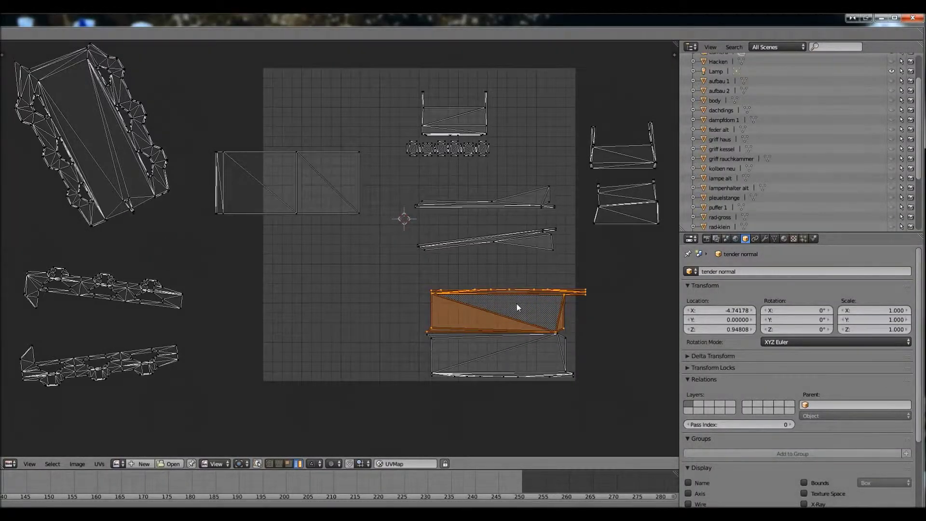
{"action": "key", "text": "r"}
{"action": "left_click", "coordinate": [389, 391]}
{"action": "scroll", "coordinate": [388, 392], "scroll_direction": "up", "scroll_amount": 3}
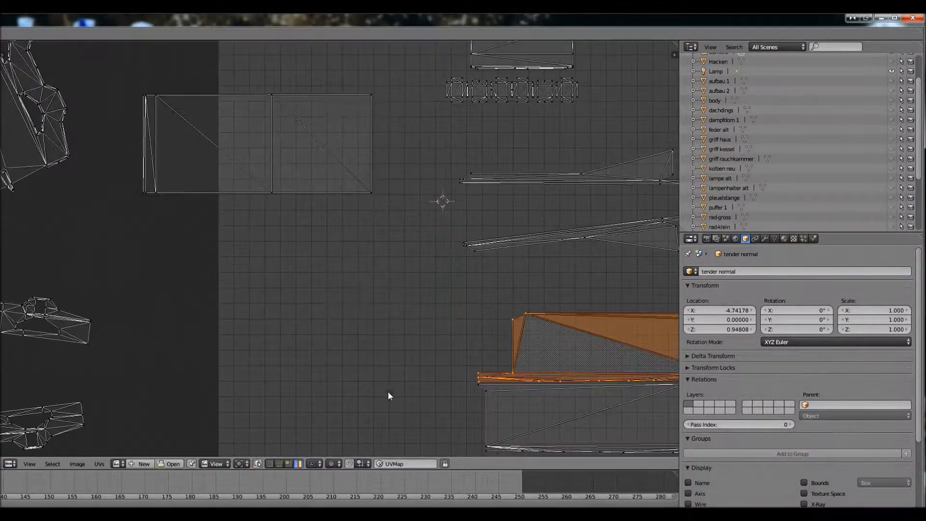
{"action": "key", "text": "g"}
{"action": "left_click", "coordinate": [295, 270]}
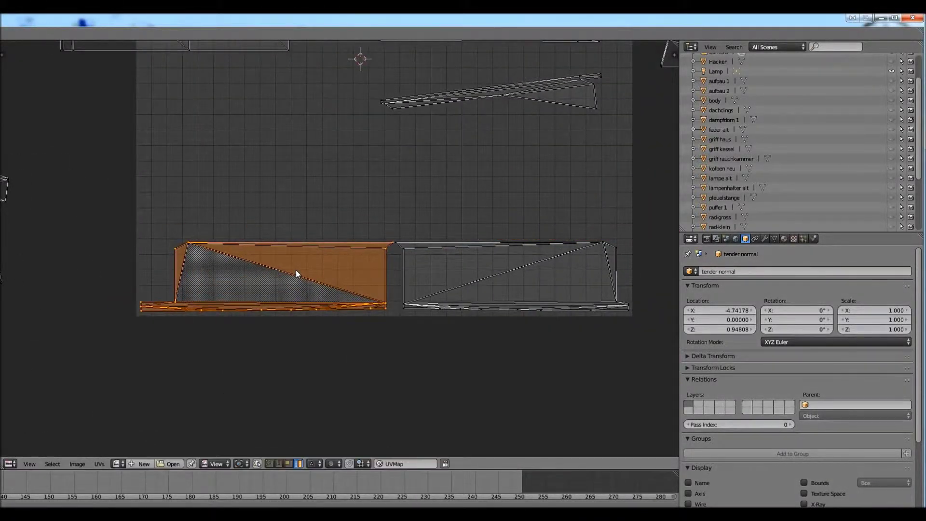
{"action": "scroll", "coordinate": [296, 270], "scroll_direction": "down", "scroll_amount": 2}
Step: Bring the wheel frame islands towards the UV square and rotate the downward-sloping one by -7.10° so it lies level
{"action": "right_click", "coordinate": [486, 238]}
{"action": "right_click", "coordinate": [128, 282]}
{"action": "key", "text": "g"}
{"action": "left_click", "coordinate": [314, 203]}
{"action": "scroll", "coordinate": [318, 212], "scroll_direction": "up", "scroll_amount": 3}
{"action": "right_click", "coordinate": [488, 217]}
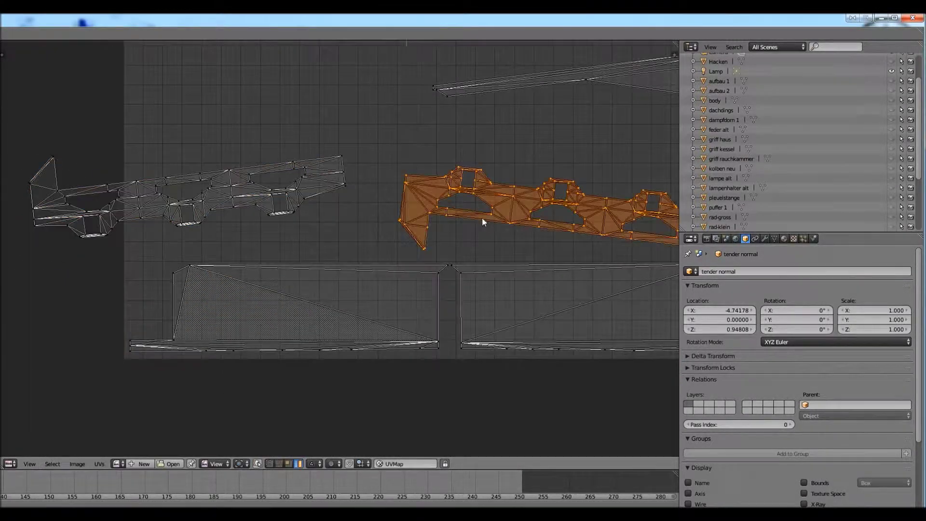
{"action": "key", "text": "r"}
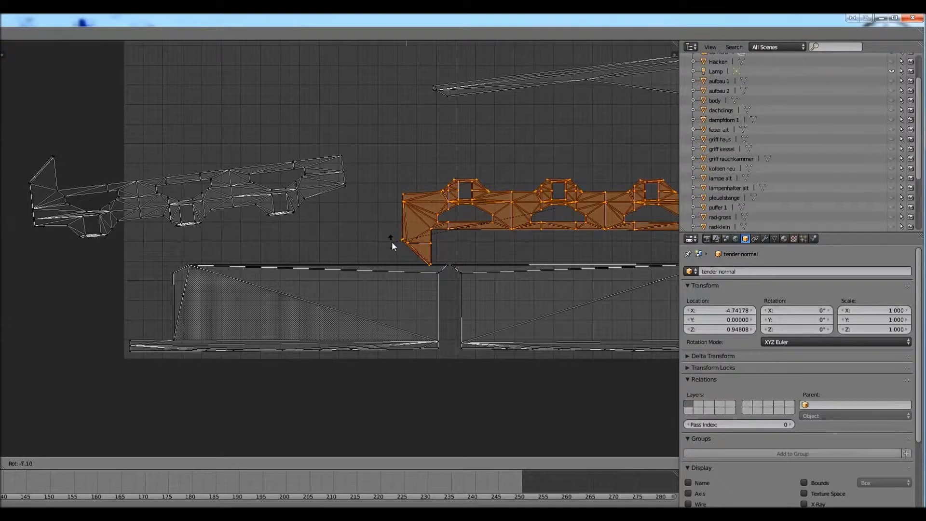
{"action": "left_click", "coordinate": [392, 241]}
Step: Place the levelled wheel frame island directly above the lower-left side panel island
{"action": "scroll", "coordinate": [392, 241], "scroll_direction": "down", "scroll_amount": 3}
{"action": "right_click", "coordinate": [166, 273]}
{"action": "right_click", "coordinate": [425, 217]}
{"action": "key", "text": "g"}
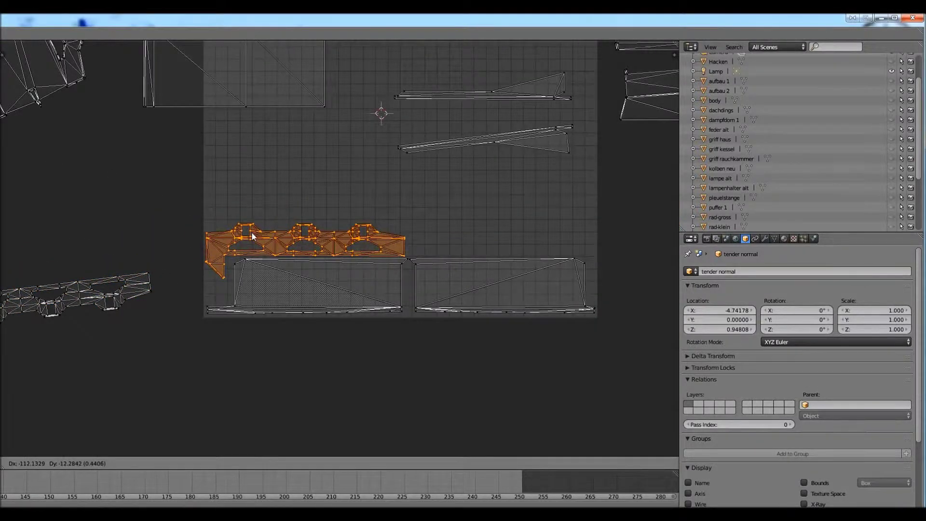
{"action": "left_click", "coordinate": [253, 236]}
{"action": "scroll", "coordinate": [318, 247], "scroll_direction": "up", "scroll_amount": 1}
Step: Rotate the second wheel frame island level and mirror it along the Y axis
{"action": "right_click", "coordinate": [288, 290]}
{"action": "key", "text": "r"}
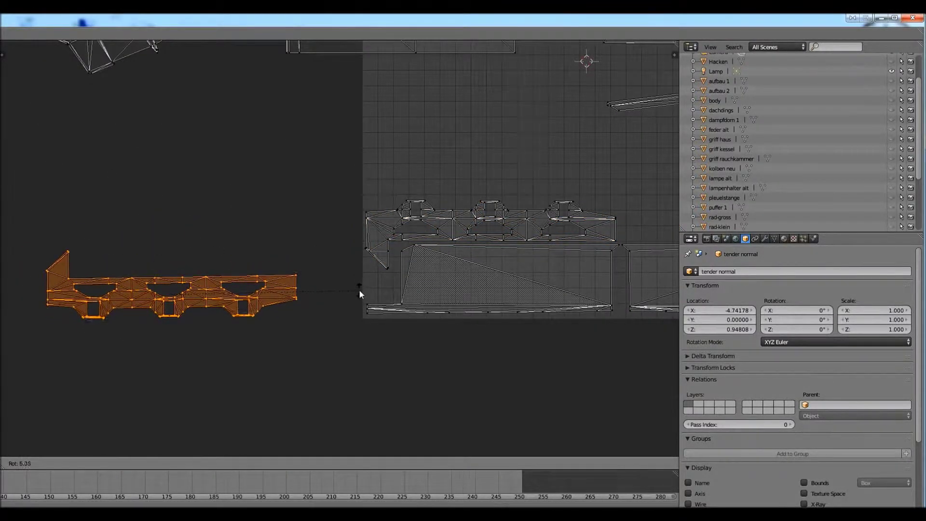
{"action": "key", "text": "ctrl+m"}
{"action": "key", "text": "y"}
{"action": "key", "text": "Return"}
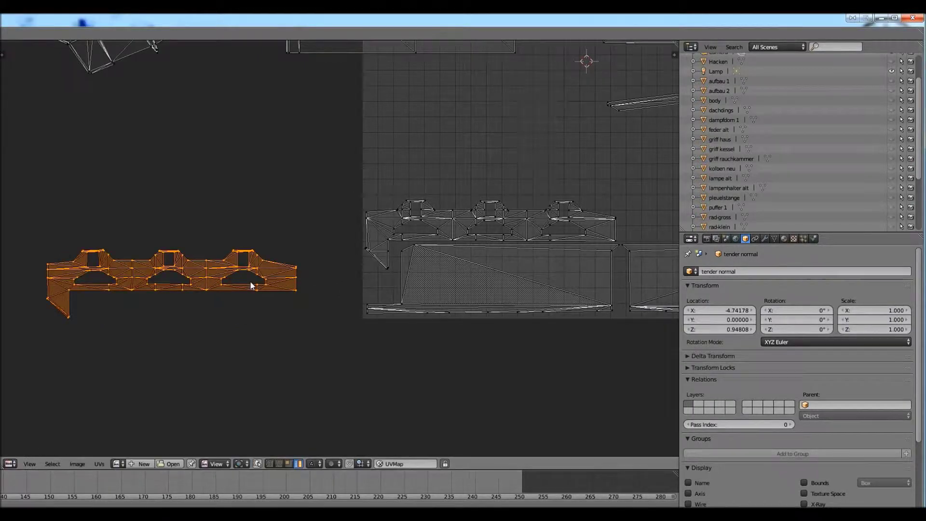
Step: Move the mirrored wheel frame island on top of the first wheel frame island
{"action": "key", "text": "g"}
{"action": "left_click", "coordinate": [493, 241]}
{"action": "scroll", "coordinate": [328, 308], "scroll_direction": "up", "scroll_amount": 4}
{"action": "scroll", "coordinate": [289, 268], "scroll_direction": "down", "scroll_amount": 3, "text": "ctrl"}
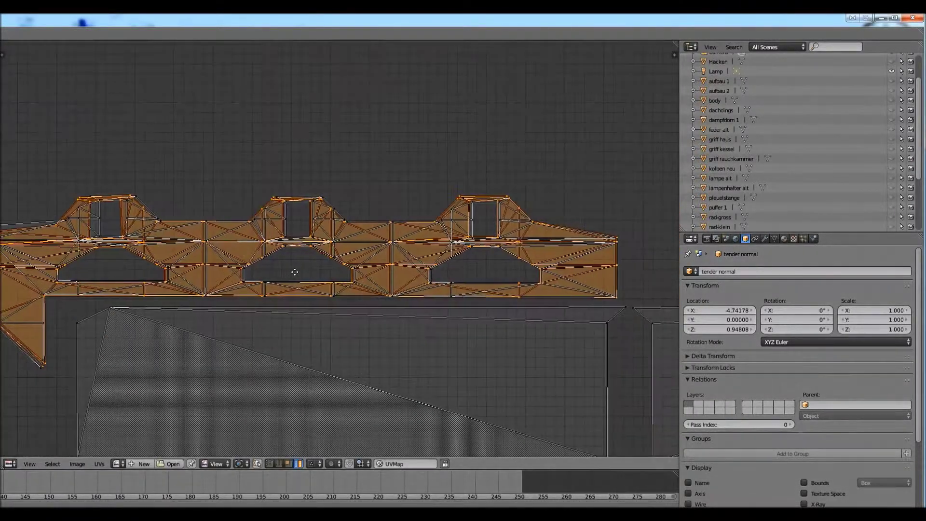
{"action": "scroll", "coordinate": [311, 319], "scroll_direction": "up", "scroll_amount": 2, "text": "ctrl"}
{"action": "scroll", "coordinate": [310, 319], "scroll_direction": "down", "scroll_amount": 2}
Step: Fine-tune the position of the overlaid wheel frame island so its outline matches the one underneath
{"action": "key", "text": "g"}
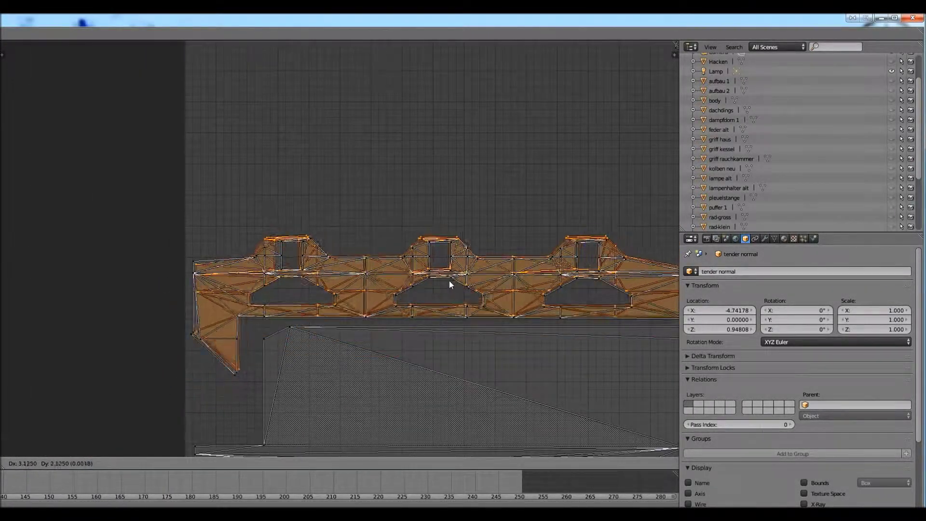
{"action": "left_click", "coordinate": [447, 282]}
{"action": "scroll", "coordinate": [436, 297], "scroll_direction": "up", "scroll_amount": 3}
{"action": "scroll", "coordinate": [358, 260], "scroll_direction": "down", "scroll_amount": 3}
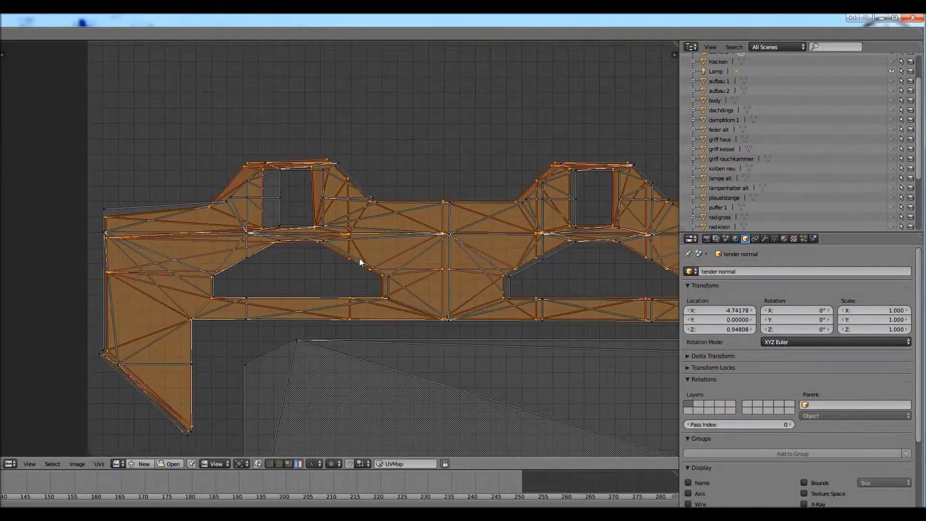
{"action": "middle_click_drag", "start_coordinate": [358, 261], "coordinate": [85, 274]}
{"action": "scroll", "coordinate": [84, 274], "scroll_direction": "up", "scroll_amount": 3}
{"action": "scroll", "coordinate": [129, 274], "scroll_direction": "down", "scroll_amount": 6}
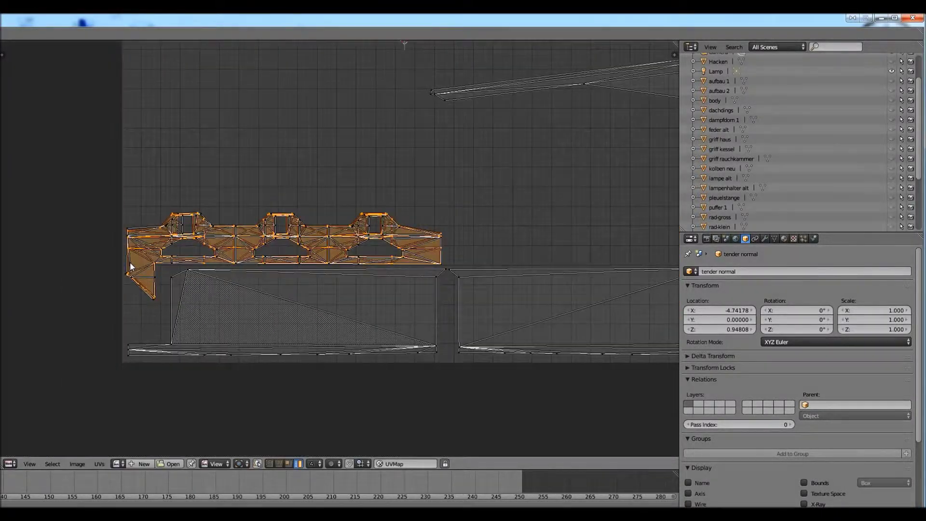
Step: Move the sloping narrow rim island above the lower-right side panel and rotate it by about 7.02° to lie level
{"action": "scroll", "coordinate": [271, 270], "scroll_direction": "up", "scroll_amount": 2}
{"action": "key", "text": "l"}
{"action": "key", "text": "g"}
{"action": "left_click", "coordinate": [559, 344]}
{"action": "key", "text": "r"}
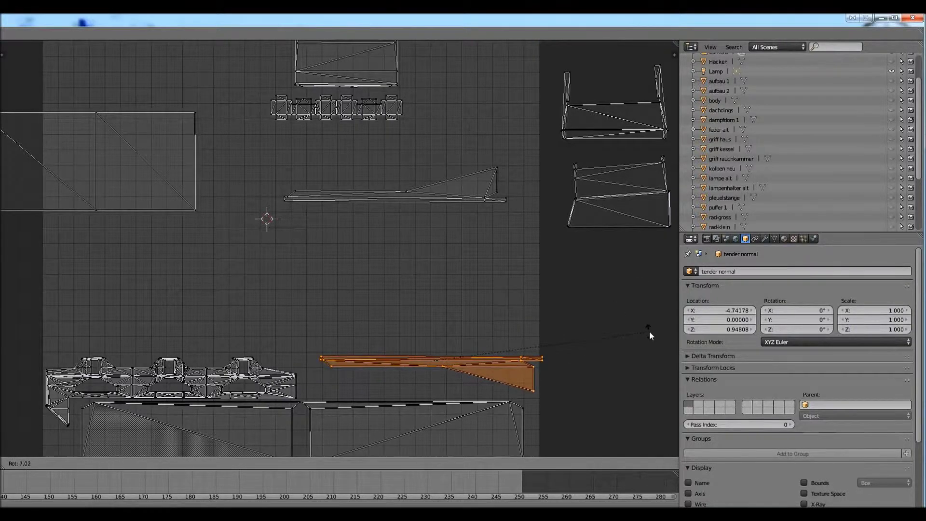
{"action": "left_click", "coordinate": [649, 332]}
Step: Mirror the second narrow rim island along the Y axis and move it just above the first rim island
{"action": "key", "text": "ctrl+m"}
{"action": "key", "text": "y"}
{"action": "key", "text": "g"}
{"action": "left_click", "coordinate": [466, 336]}
{"action": "key", "text": "ctrl+m"}
{"action": "key", "text": "y"}
{"action": "scroll", "coordinate": [466, 336], "scroll_direction": "up", "scroll_amount": 3}
{"action": "key", "text": "g"}
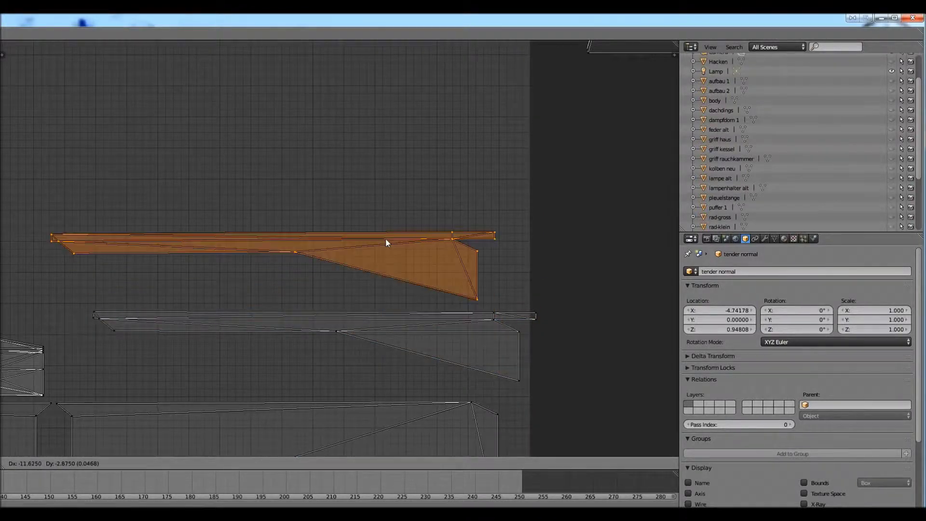
{"action": "left_click", "coordinate": [401, 277]}
{"action": "scroll", "coordinate": [549, 209], "scroll_direction": "down", "scroll_amount": 5}
{"action": "key", "text": "ctrl+m"}
{"action": "key", "text": "y"}
{"action": "key", "text": "ctrl+m"}
{"action": "key", "text": "y"}
{"action": "scroll", "coordinate": [475, 253], "scroll_direction": "up", "scroll_amount": 4}
{"action": "key", "text": "r"}
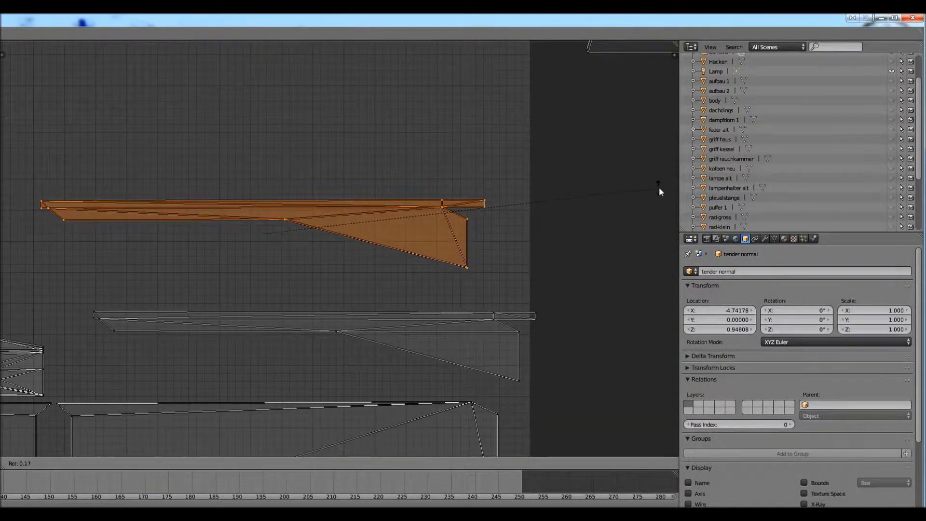
{"action": "key", "text": "Escape"}
Step: Lay the second narrow rim island over the first one and box-select both
{"action": "key", "text": "g"}
{"action": "left_click", "coordinate": [392, 351]}
{"action": "key", "text": "b"}
{"action": "left_click_drag", "start_coordinate": [85, 383], "coordinate": [568, 217]}
{"action": "scroll", "coordinate": [342, 350], "scroll_direction": "down", "scroll_amount": 5}
{"action": "scroll", "coordinate": [328, 338], "scroll_direction": "up", "scroll_amount": 4}
{"action": "scroll", "coordinate": [337, 220], "scroll_direction": "down", "scroll_amount": 3}
Step: Move the large rectangular island into the UV square, directly above the wheel frame islands at the left edge
{"action": "right_click", "coordinate": [337, 220]}
{"action": "key", "text": "g"}
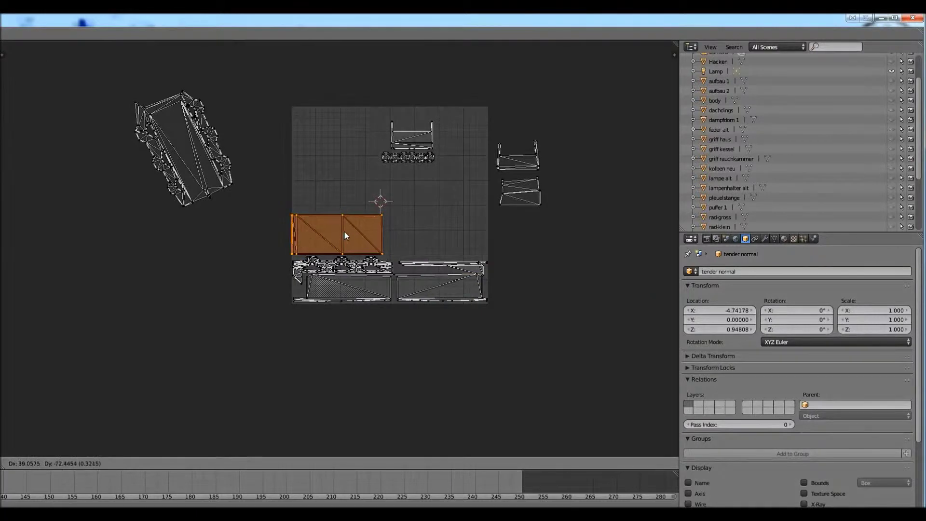
{"action": "left_click", "coordinate": [347, 233]}
{"action": "scroll", "coordinate": [347, 234], "scroll_direction": "up", "scroll_amount": 3}
{"action": "middle_click_drag", "start_coordinate": [412, 251], "coordinate": [262, 297]}
Step: Place the two U-shaped end panel islands side by side above the narrow rim islands
{"action": "right_click", "coordinate": [346, 80]}
{"action": "key", "text": "g"}
{"action": "left_click", "coordinate": [335, 301]}
{"action": "right_click", "coordinate": [543, 130]}
{"action": "key", "text": "g"}
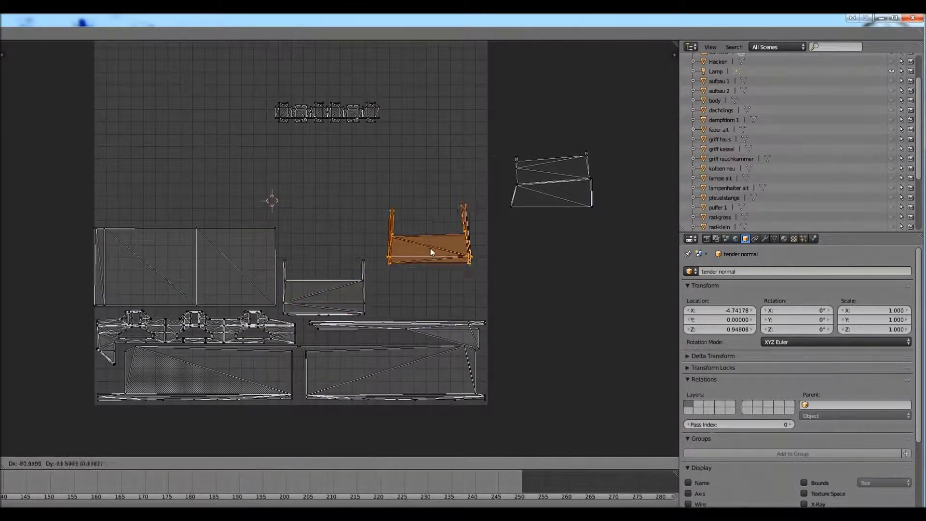
{"action": "left_click", "coordinate": [415, 295]}
Step: Move the stepped end panel island from outside into the UV square, above the U-shaped end panels
{"action": "right_click", "coordinate": [551, 179]}
{"action": "key", "text": "g"}
{"action": "scroll", "coordinate": [446, 219], "scroll_direction": "up", "scroll_amount": 2}
{"action": "scroll", "coordinate": [237, 254], "scroll_direction": "down", "scroll_amount": 1}
{"action": "left_click", "coordinate": [279, 246]}
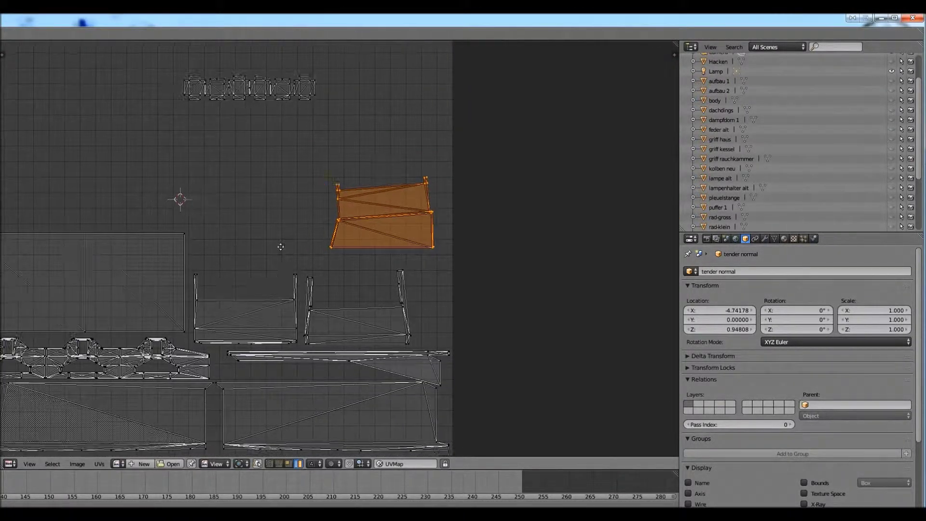
Step: Move the six small axle box islands into the gaps of the two U-shaped end panels, three in each
{"action": "right_click", "coordinate": [282, 112]}
{"action": "key", "text": "g"}
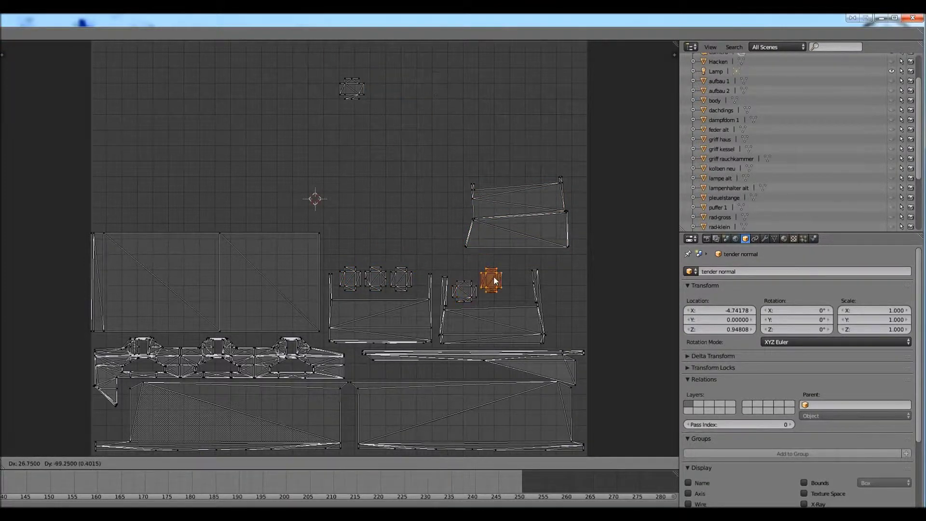
{"action": "left_click", "coordinate": [516, 288]}
{"action": "scroll", "coordinate": [517, 288], "scroll_direction": "down", "scroll_amount": 2}
{"action": "scroll", "coordinate": [455, 242], "scroll_direction": "up", "scroll_amount": 2}
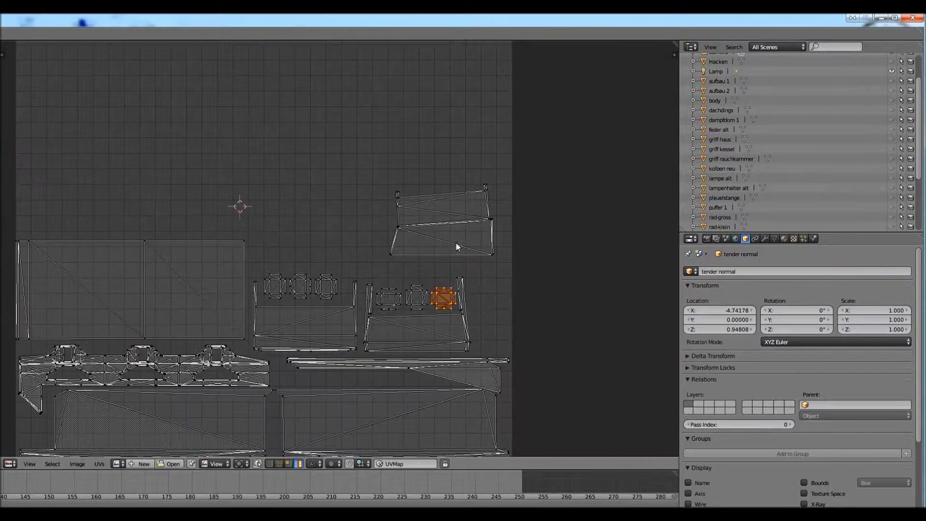
Step: Pin all UV islands except the stepped end panel island
{"action": "key", "text": "a"}
{"action": "key", "text": "p"}
{"action": "right_click", "coordinate": [432, 228]}
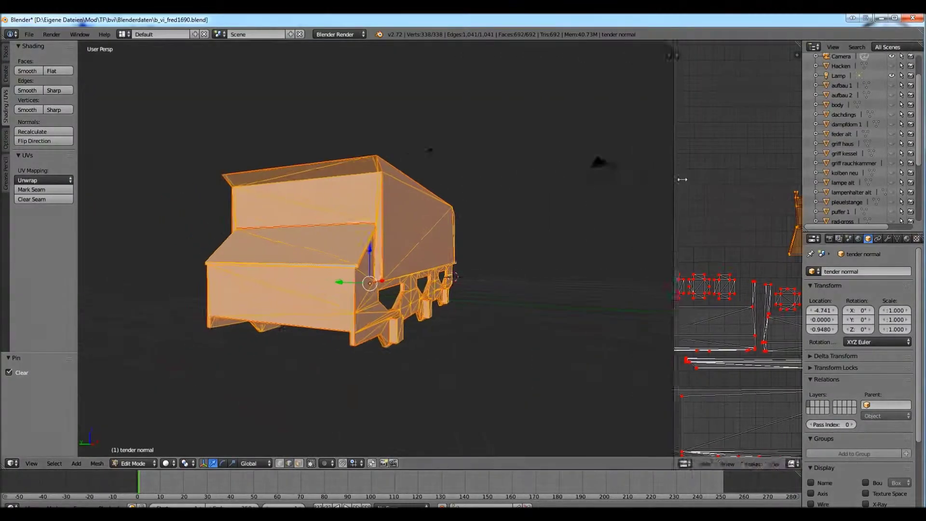
Step: Mark the missing seam on the short corner edge of the tender's stepped end and unwrap the whole mesh again
{"action": "scroll", "coordinate": [353, 306], "scroll_direction": "up", "scroll_amount": 5}
{"action": "right_click", "coordinate": [192, 329]}
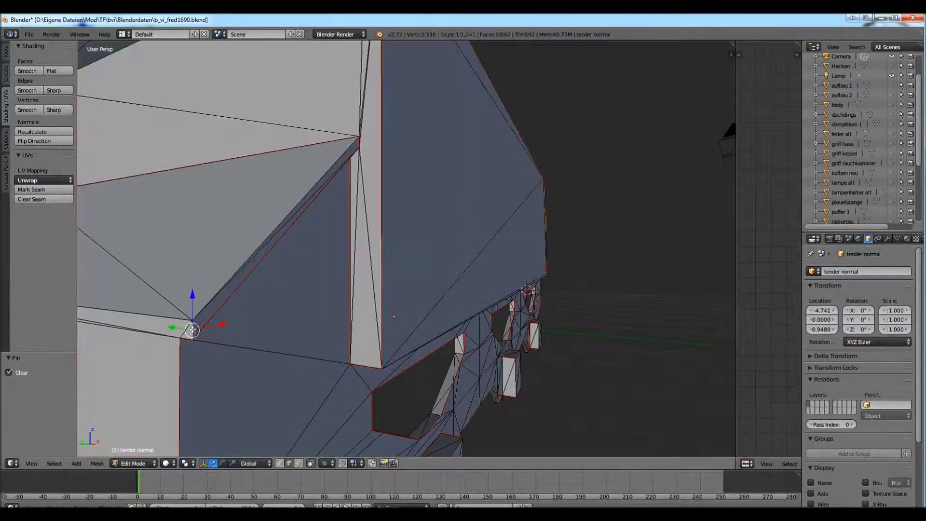
{"action": "scroll", "coordinate": [215, 259], "scroll_direction": "down", "scroll_amount": 8}
{"action": "key", "text": "a"}
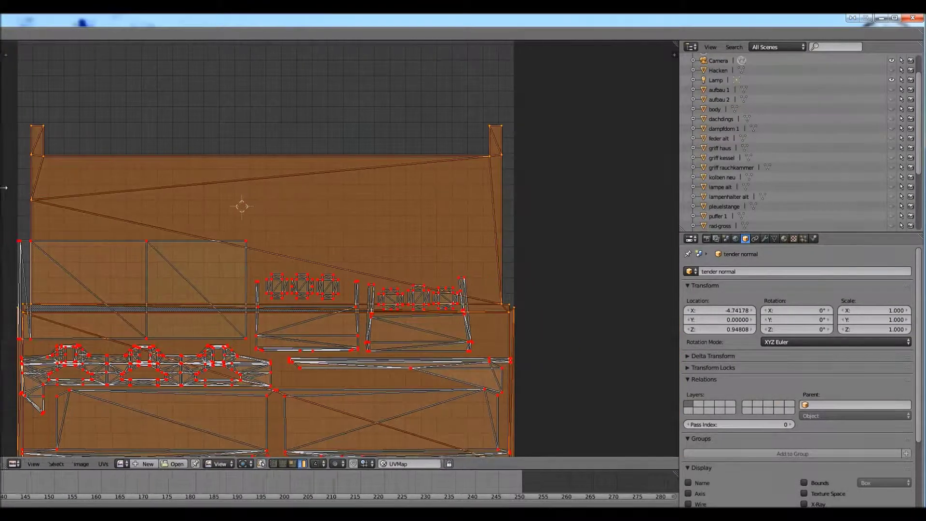
Step: Scale the re-unwrapped stepped end panel island down to the width of the U-shaped end panel by laying it over that island
{"action": "scroll", "coordinate": [239, 202], "scroll_direction": "down", "scroll_amount": 2}
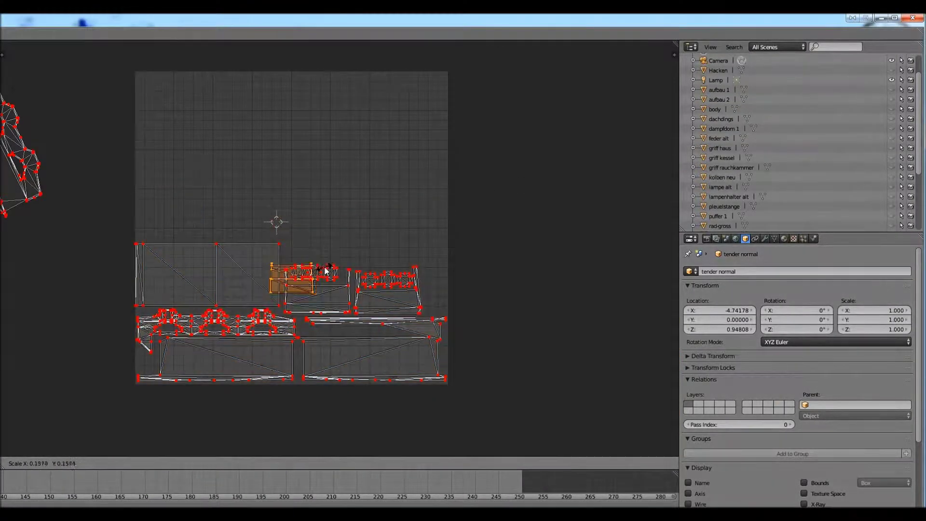
{"action": "scroll", "coordinate": [275, 221], "scroll_direction": "up", "scroll_amount": 3}
{"action": "key", "text": "g"}
{"action": "left_click", "coordinate": [450, 227]}
{"action": "key", "text": "s"}
{"action": "left_click", "coordinate": [372, 231]}
{"action": "key", "text": "g"}
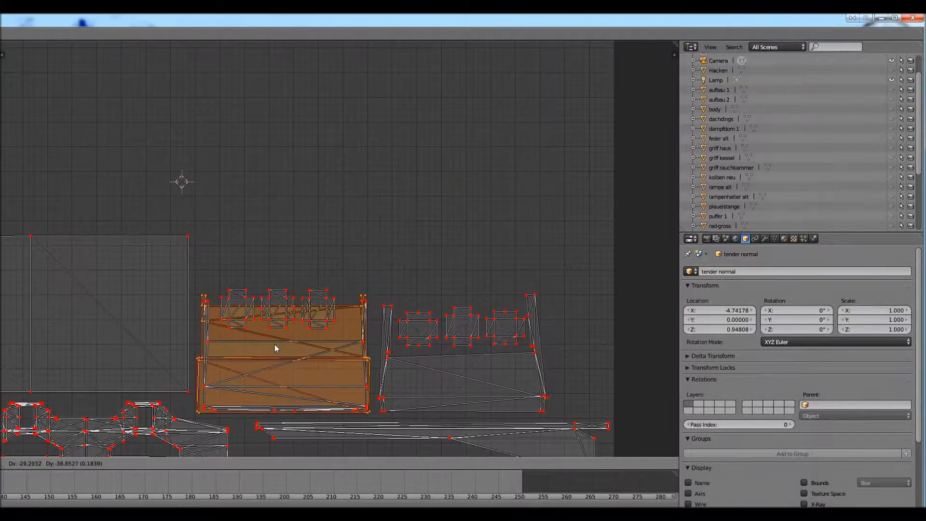
{"action": "left_click", "coordinate": [282, 215]}
Step: Move the stepped end panel island above the large rectangular island at the UV square's left edge
{"action": "scroll", "coordinate": [283, 216], "scroll_direction": "up", "scroll_amount": 10}
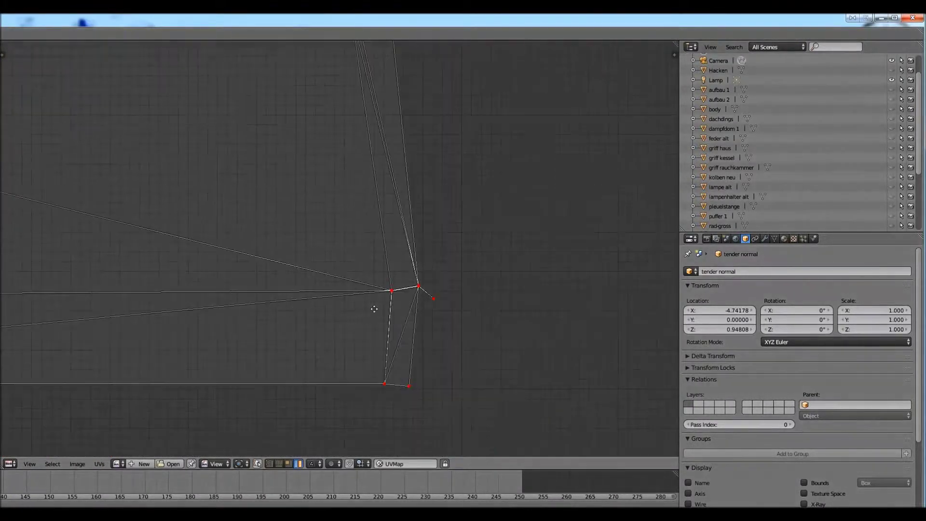
{"action": "scroll", "coordinate": [358, 305], "scroll_direction": "down", "scroll_amount": 6}
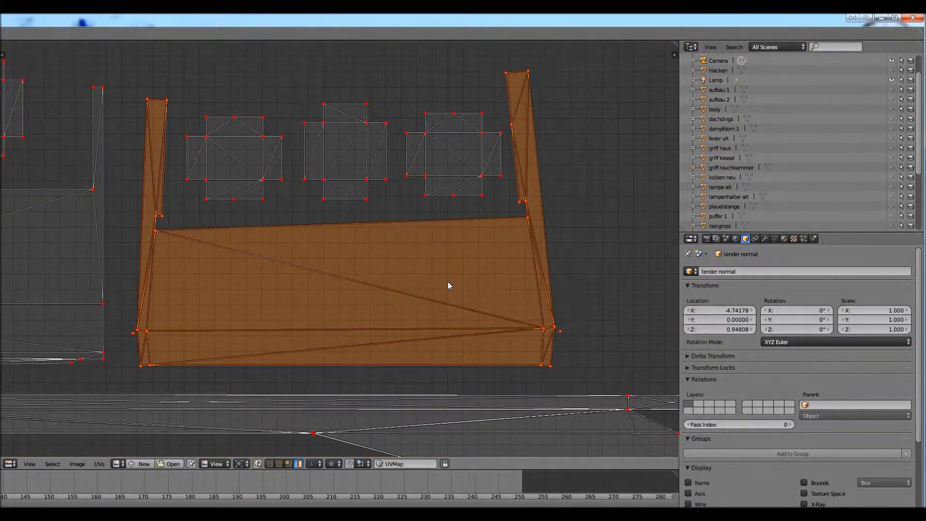
{"action": "scroll", "coordinate": [447, 282], "scroll_direction": "down", "scroll_amount": 6}
{"action": "key", "text": "Home"}
{"action": "right_click_drag", "start_coordinate": [376, 168], "coordinate": [146, 140]}
Step: Rotate the underside island level, shrink it and place it beside the stepped end panel island inside the UV square
{"action": "scroll", "coordinate": [146, 140], "scroll_direction": "down", "scroll_amount": 3}
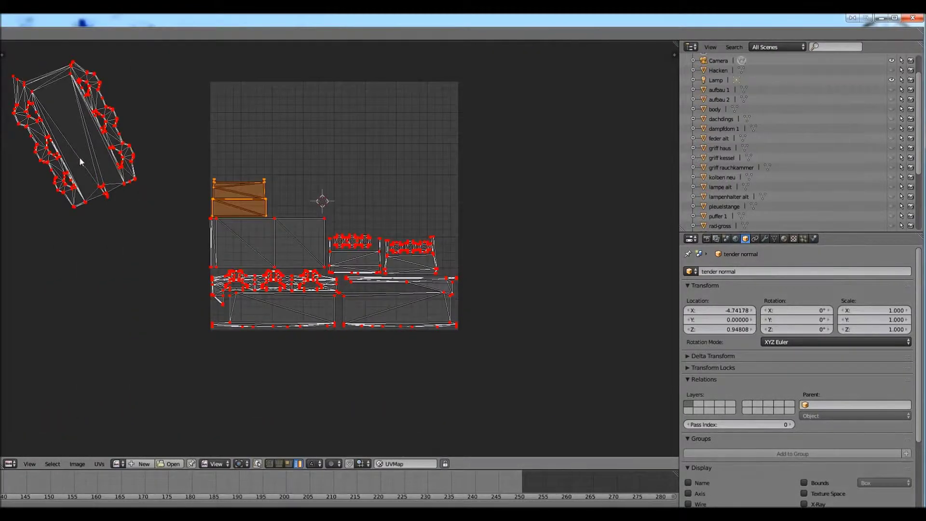
{"action": "right_click", "coordinate": [81, 157]}
{"action": "key", "text": "r"}
{"action": "left_click", "coordinate": [192, 133]}
{"action": "key", "text": "s"}
{"action": "left_click", "coordinate": [126, 125]}
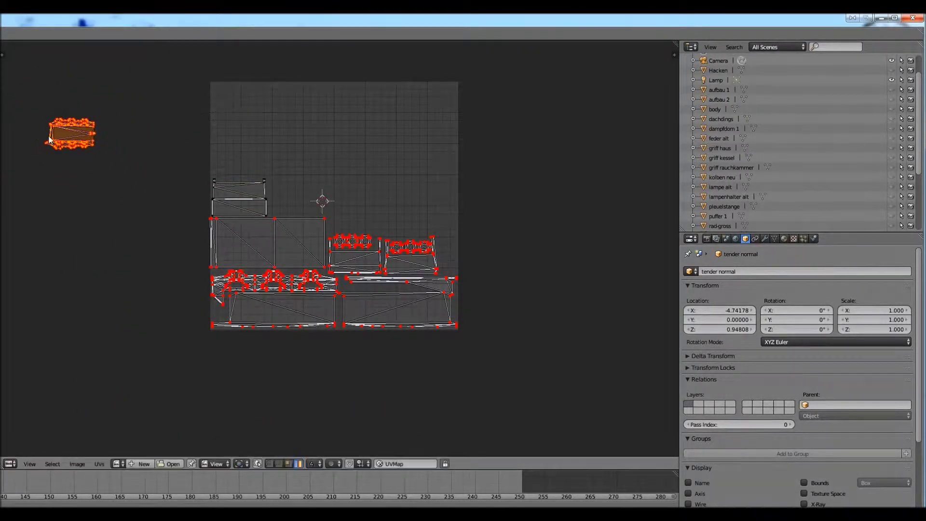
{"action": "key", "text": "g"}
{"action": "left_click", "coordinate": [273, 203]}
{"action": "scroll", "coordinate": [289, 231], "scroll_direction": "up", "scroll_amount": 2}
{"action": "scroll", "coordinate": [298, 251], "scroll_direction": "down", "scroll_amount": 3}
Step: Scale all UV islands down together and shift them toward the lower right corner of the UV square
{"action": "key", "text": "a"}
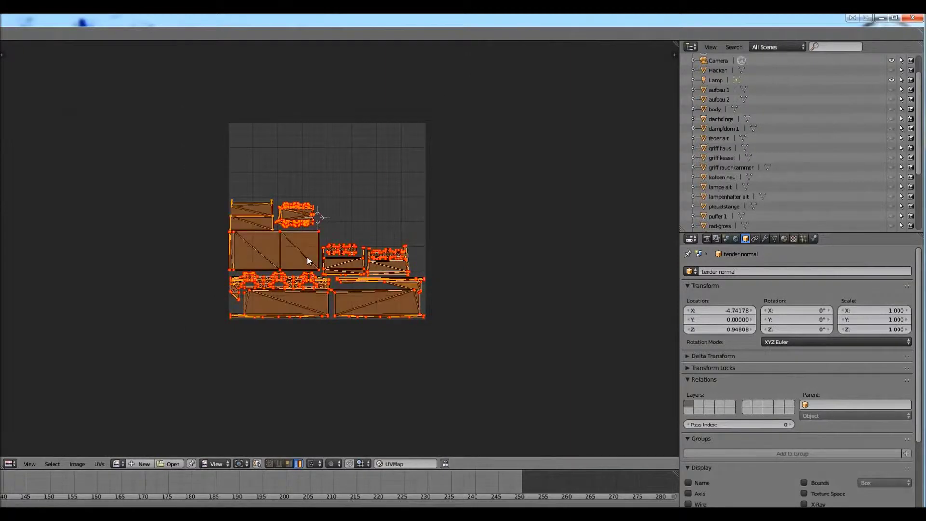
{"action": "scroll", "coordinate": [307, 256], "scroll_direction": "up", "scroll_amount": 3}
{"action": "key", "text": "s"}
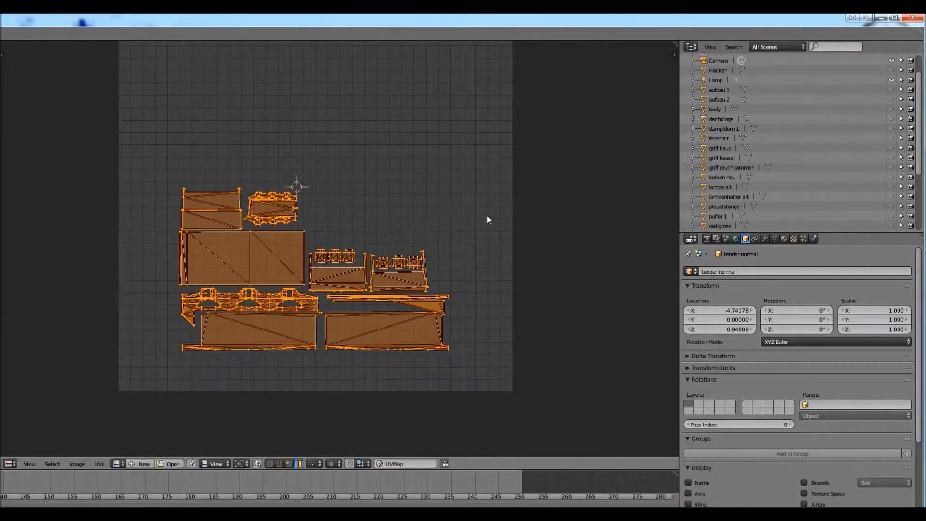
{"action": "left_click", "coordinate": [488, 217]}
{"action": "scroll", "coordinate": [308, 256], "scroll_direction": "down", "scroll_amount": 2}
{"action": "key", "text": "g"}
{"action": "left_click", "coordinate": [336, 273]}
{"action": "scroll", "coordinate": [340, 273], "scroll_direction": "up", "scroll_amount": 2}
{"action": "scroll", "coordinate": [340, 274], "scroll_direction": "down", "scroll_amount": 2}
Step: Rotate the large rectangular island 90 degrees and stand it beside the side frame and side wall islands
{"action": "right_click", "coordinate": [336, 273]}
{"action": "key", "text": "g"}
{"action": "left_click", "coordinate": [261, 248]}
{"action": "key", "text": "r"}
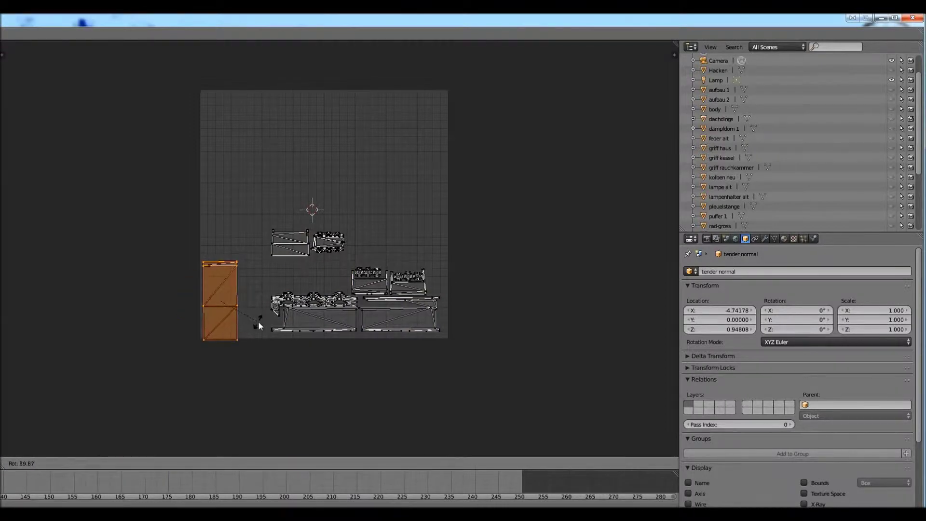
{"action": "left_click", "coordinate": [259, 320]}
{"action": "key", "text": "g"}
{"action": "left_click", "coordinate": [243, 294]}
{"action": "scroll", "coordinate": [251, 296], "scroll_direction": "up", "scroll_amount": 2}
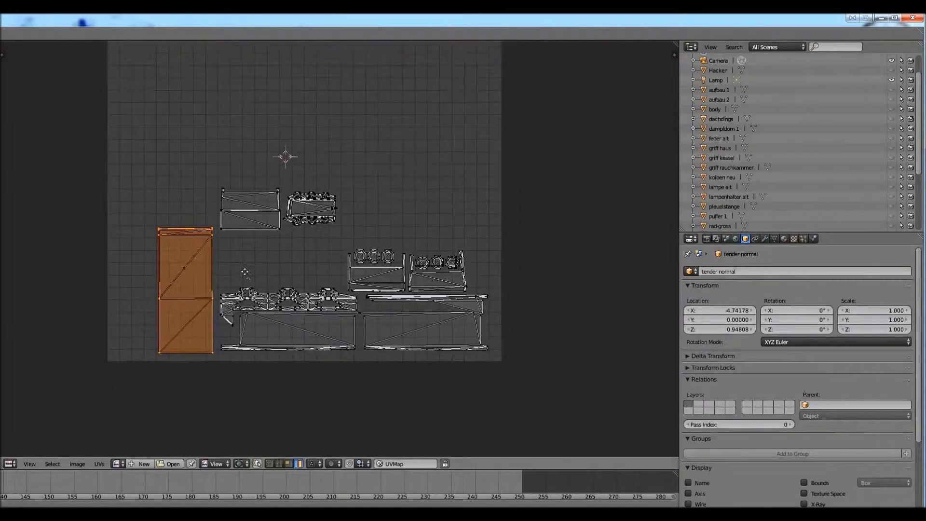
{"action": "scroll", "coordinate": [441, 268], "scroll_direction": "down", "scroll_amount": 2}
{"action": "scroll", "coordinate": [350, 299], "scroll_direction": "up", "scroll_amount": 4}
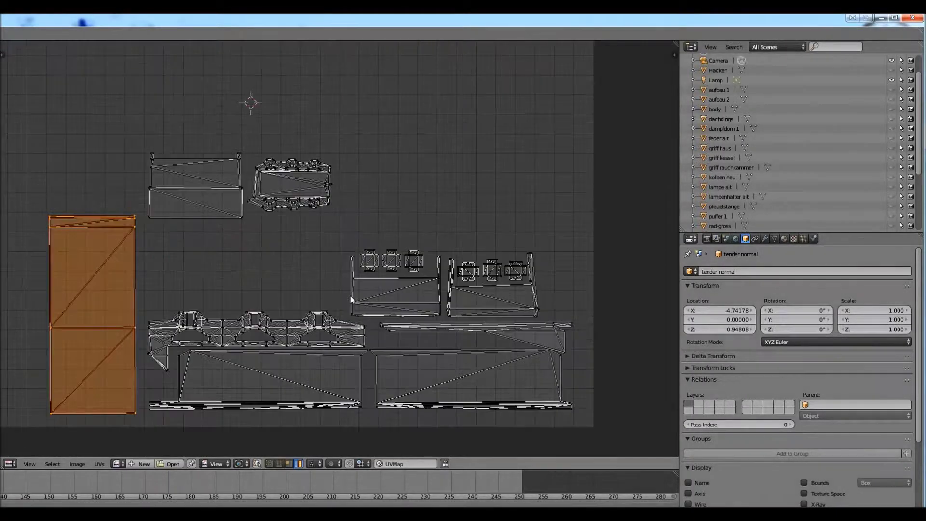
Step: Move all UV islands together into the lower right corner of the UV square
{"action": "key", "text": "a"}
{"action": "key", "text": "a"}
{"action": "key", "text": "g"}
{"action": "right_click", "coordinate": [305, 303]}
{"action": "scroll", "coordinate": [309, 303], "scroll_direction": "down", "scroll_amount": 3}
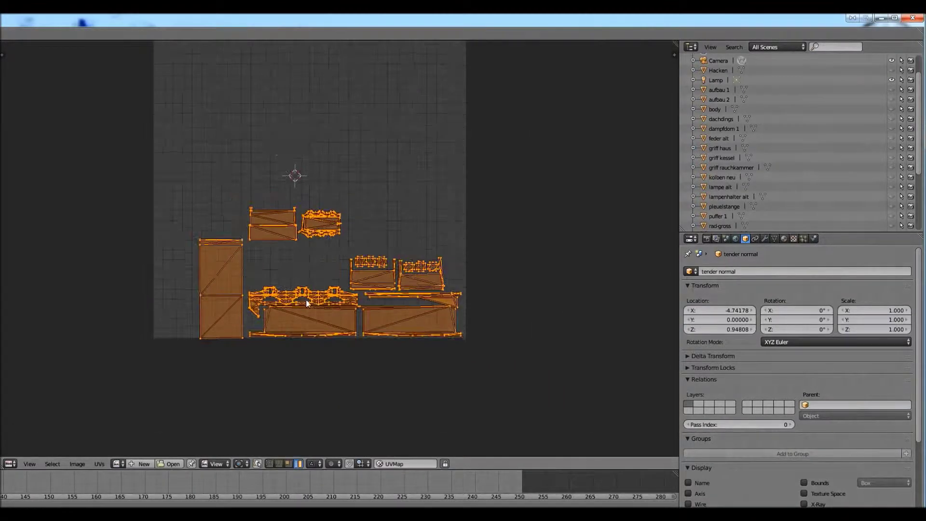
Step: Move the underside island and the stepped end panel island down into the gap above the side frame islands
{"action": "scroll", "coordinate": [458, 297], "scroll_direction": "up", "scroll_amount": 3}
{"action": "scroll", "coordinate": [451, 282], "scroll_direction": "up", "scroll_amount": 1}
{"action": "right_click", "coordinate": [302, 183]}
{"action": "key", "text": "g"}
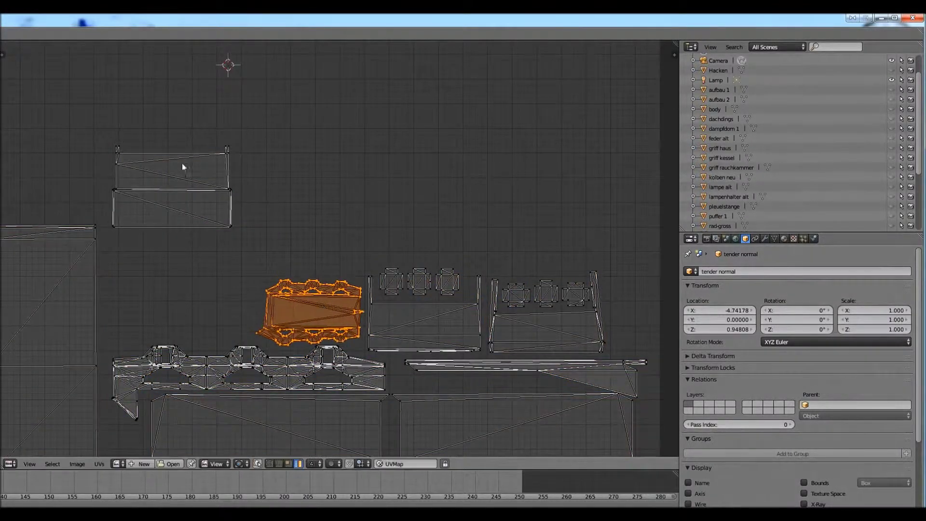
{"action": "right_click", "coordinate": [182, 167]}
{"action": "key", "text": "g"}
{"action": "scroll", "coordinate": [178, 278], "scroll_direction": "down", "scroll_amount": 4}
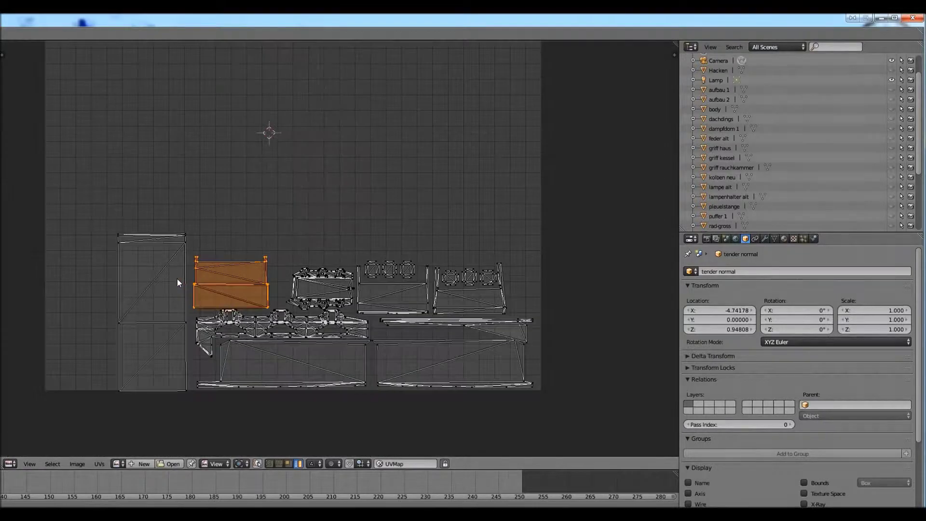
{"action": "scroll", "coordinate": [219, 236], "scroll_direction": "up", "scroll_amount": 2}
Step: Set up the material b_vi_fred1690 on the tender normal object and assign it to the body object too
{"action": "left_click", "coordinate": [783, 238]}
{"action": "left_click", "coordinate": [735, 315]}
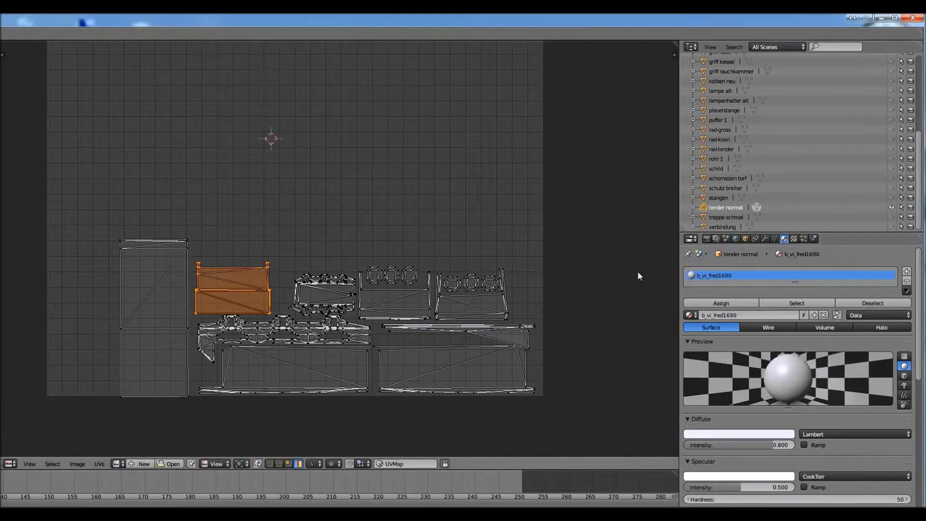
{"action": "scroll", "coordinate": [788, 178], "scroll_direction": "up", "scroll_amount": 5}
{"action": "left_click", "coordinate": [736, 177]}
{"action": "left_click", "coordinate": [688, 303]}
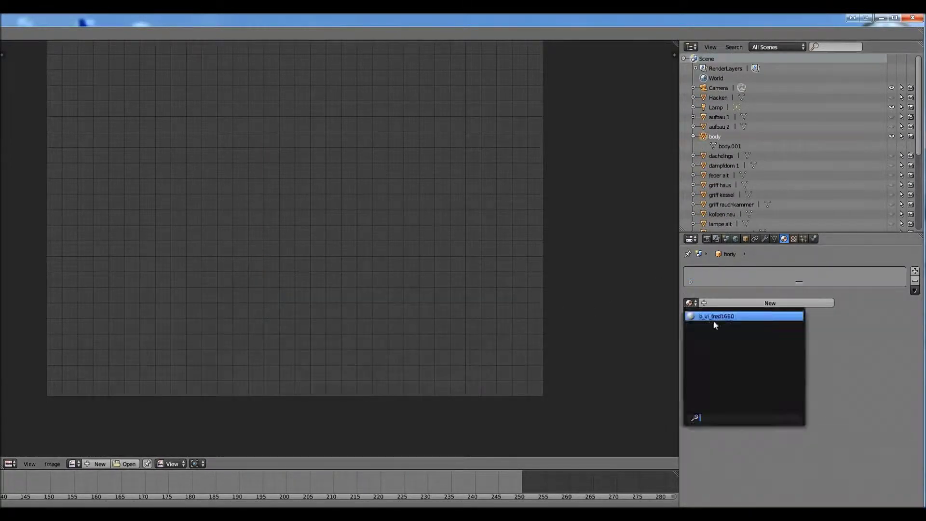
{"action": "left_click", "coordinate": [714, 315]}
Step: Return to editing the tender normal mesh and open the b_vi_uv_fred1690 layout image behind its UV islands
{"action": "scroll", "coordinate": [737, 206], "scroll_direction": "down", "scroll_amount": 5}
{"action": "key", "text": "Tab"}
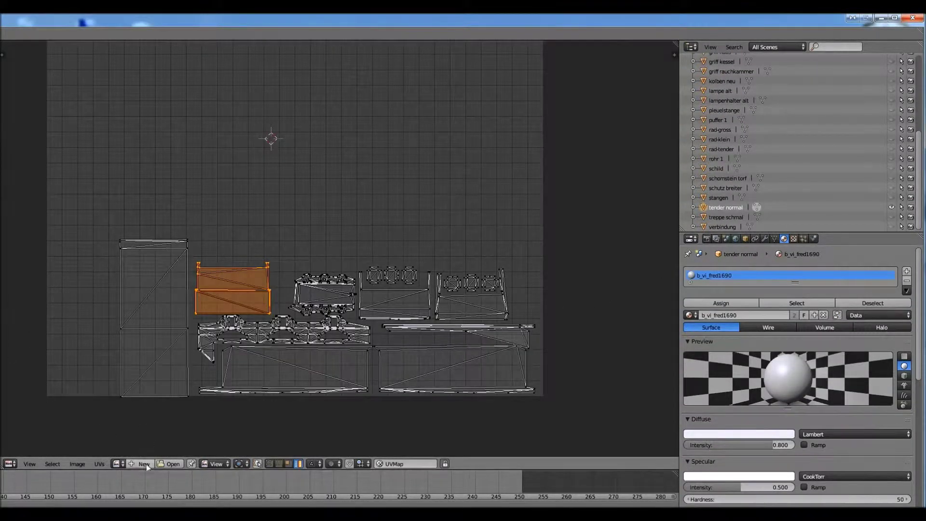
{"action": "left_click", "coordinate": [170, 463]}
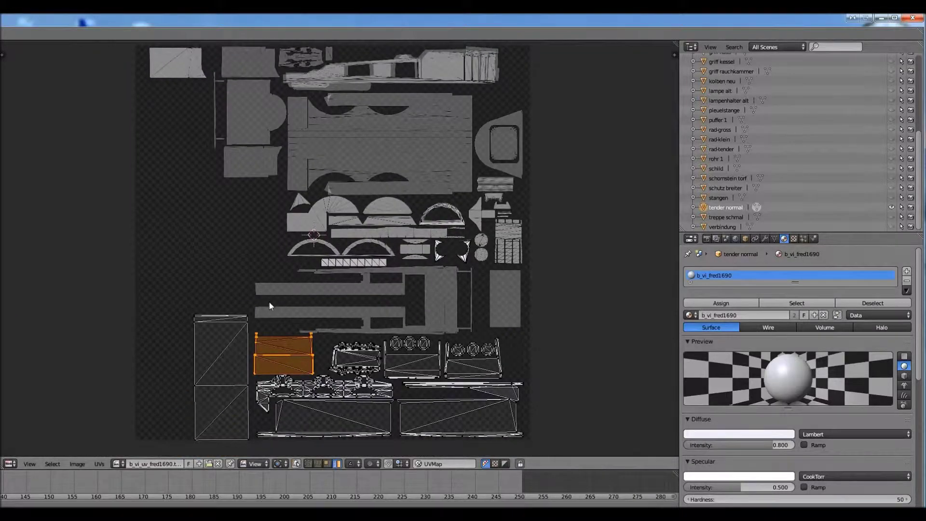
{"action": "scroll", "coordinate": [269, 302], "scroll_direction": "up", "scroll_amount": 2}
{"action": "scroll", "coordinate": [331, 281], "scroll_direction": "down", "scroll_amount": 1}
{"action": "middle_click_drag", "start_coordinate": [331, 281], "coordinate": [342, 362]}
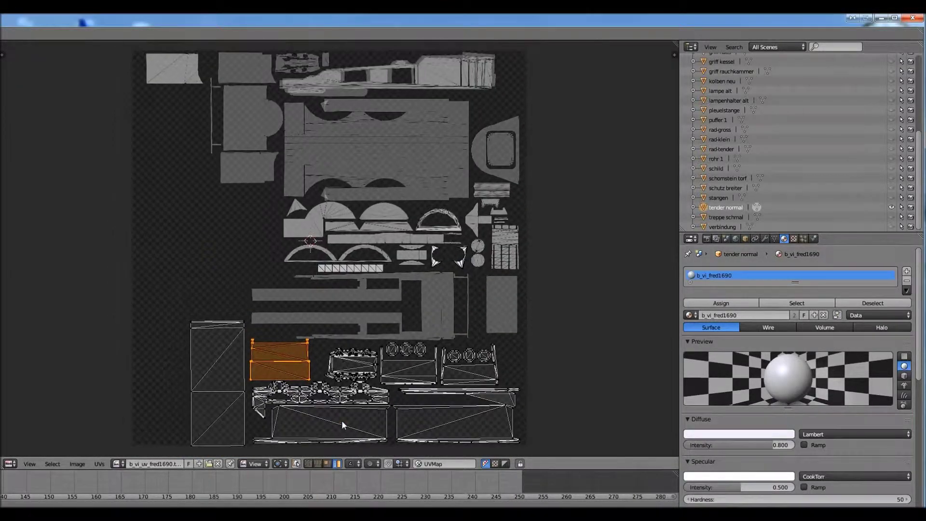
Step: Compare the tender with the locomotive body and move the tender's side wall island over the cab wall in the layout image
{"action": "key", "text": "g"}
{"action": "left_click", "coordinate": [340, 426]}
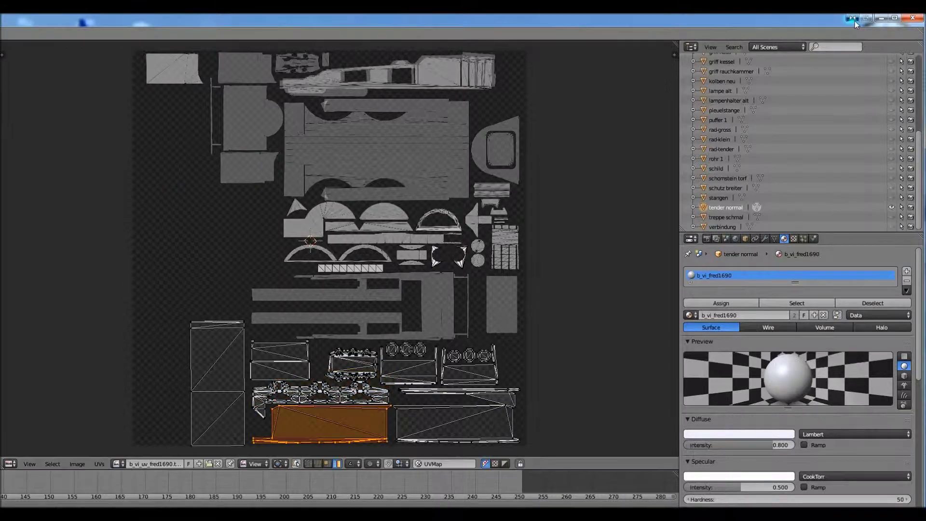
{"action": "key", "text": "ctrl+Up"}
{"action": "scroll", "coordinate": [190, 225], "scroll_direction": "up", "scroll_amount": 5}
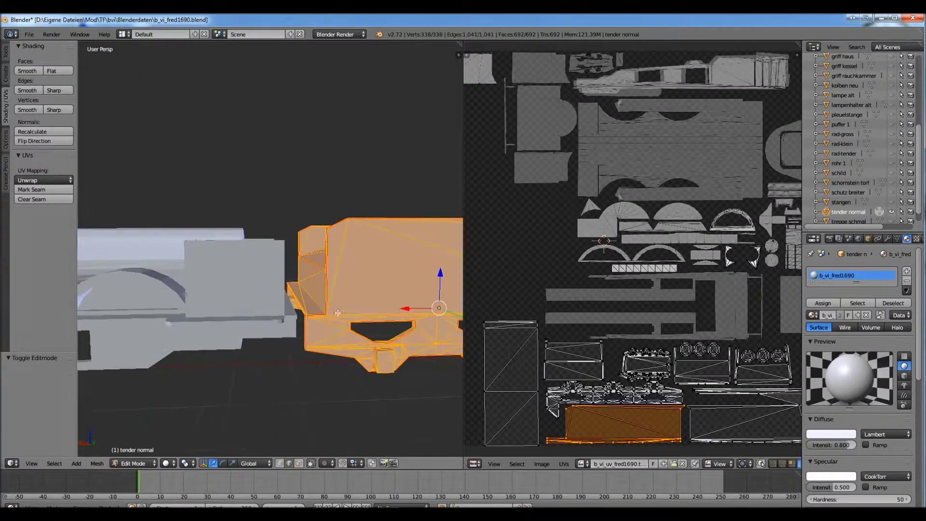
{"action": "key", "text": "ctrl+Up"}
{"action": "scroll", "coordinate": [277, 277], "scroll_direction": "up", "scroll_amount": 4}
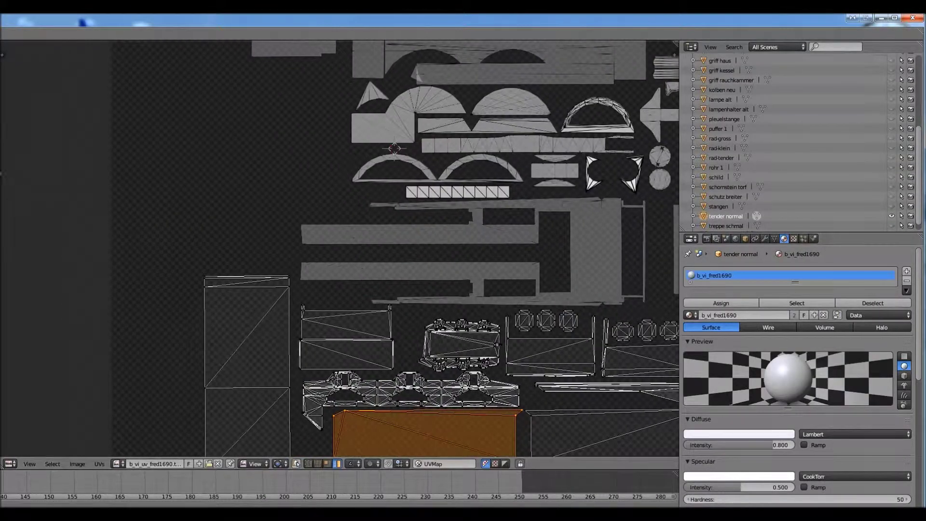
{"action": "key", "text": "g"}
{"action": "scroll", "coordinate": [299, 248], "scroll_direction": "down", "scroll_amount": 2}
{"action": "scroll", "coordinate": [283, 386], "scroll_direction": "up", "scroll_amount": 2}
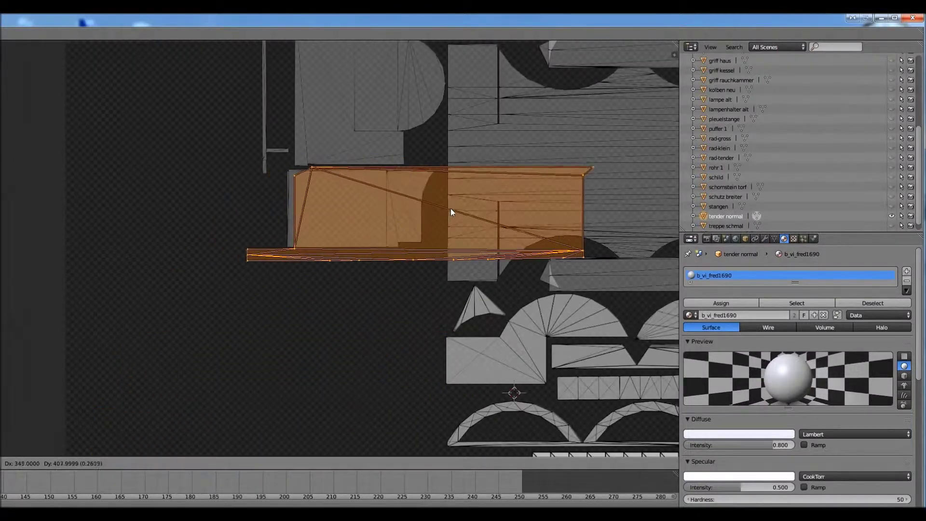
{"action": "scroll", "coordinate": [449, 207], "scroll_direction": "down", "scroll_amount": 2}
{"action": "left_click", "coordinate": [424, 215]}
Step: Scale all tender islands up to match the cab wall's texture scale and return the side wall island to the lower edge
{"action": "scroll", "coordinate": [424, 212], "scroll_direction": "down", "scroll_amount": 1}
{"action": "scroll", "coordinate": [441, 212], "scroll_direction": "up", "scroll_amount": 5}
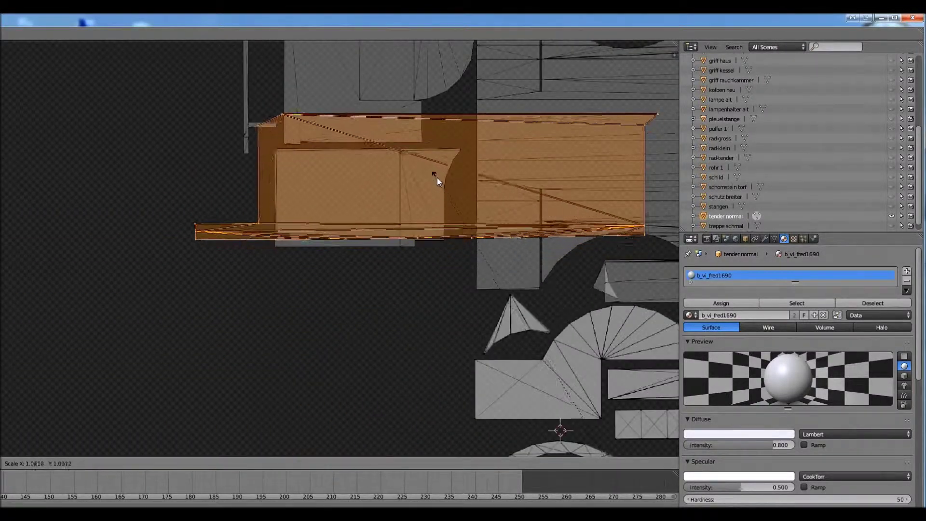
{"action": "key", "text": "g"}
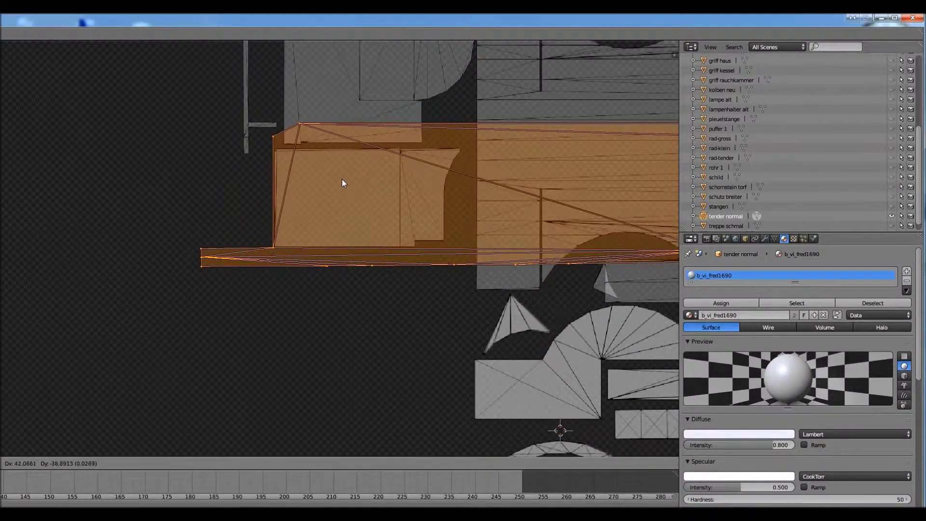
{"action": "scroll", "coordinate": [342, 181], "scroll_direction": "down", "scroll_amount": 7}
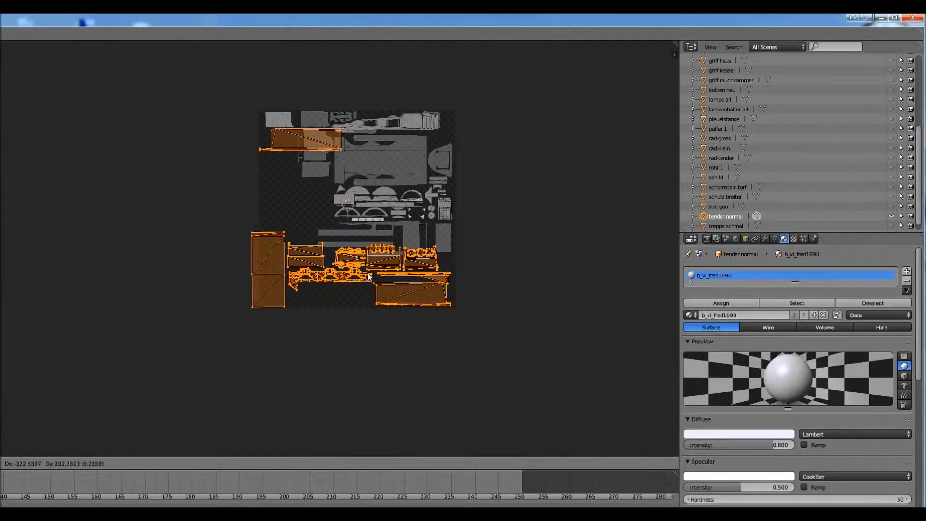
{"action": "scroll", "coordinate": [320, 284], "scroll_direction": "up", "scroll_amount": 5}
{"action": "scroll", "coordinate": [323, 289], "scroll_direction": "down", "scroll_amount": 5}
{"action": "scroll", "coordinate": [323, 289], "scroll_direction": "up", "scroll_amount": 5}
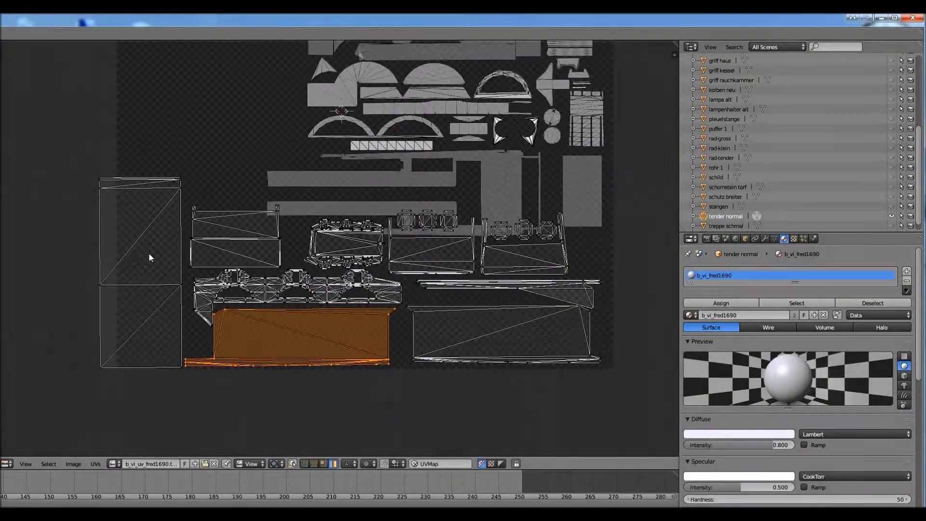
Step: Move the large rectangular island up into the free area along the layout image's left edge
{"action": "left_click", "coordinate": [148, 256]}
{"action": "right_click", "coordinate": [149, 256]}
{"action": "key", "text": "g"}
{"action": "left_click", "coordinate": [154, 101]}
{"action": "middle_click_drag", "start_coordinate": [154, 100], "coordinate": [41, 34]}
Step: Place the two side wall islands side by side in the lower right corner of the UV square
{"action": "right_click", "coordinate": [394, 272]}
{"action": "key", "text": "g"}
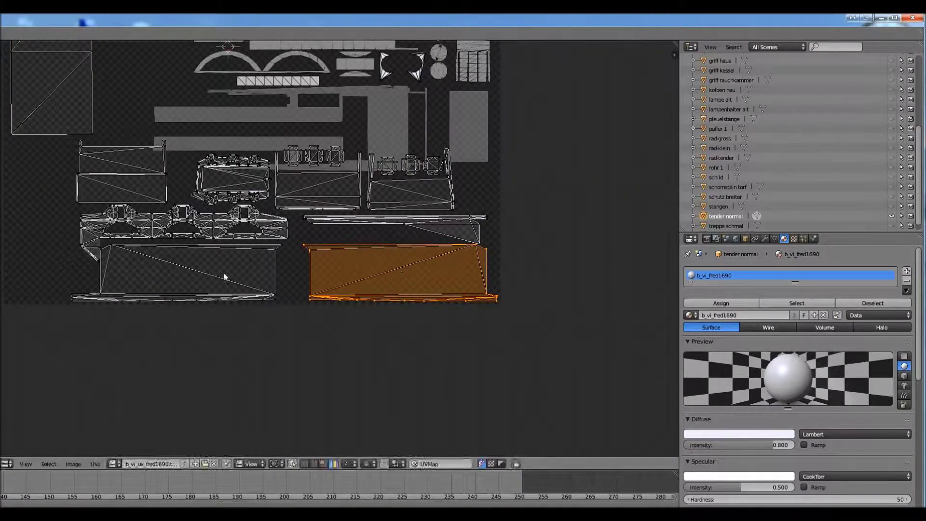
{"action": "right_click", "coordinate": [232, 273]}
{"action": "middle_click_drag", "start_coordinate": [300, 262], "coordinate": [278, 316]}
Step: Move the narrow rim islands below the UV square and lower the two U-shaped end panels onto the side walls
{"action": "key", "text": "g"}
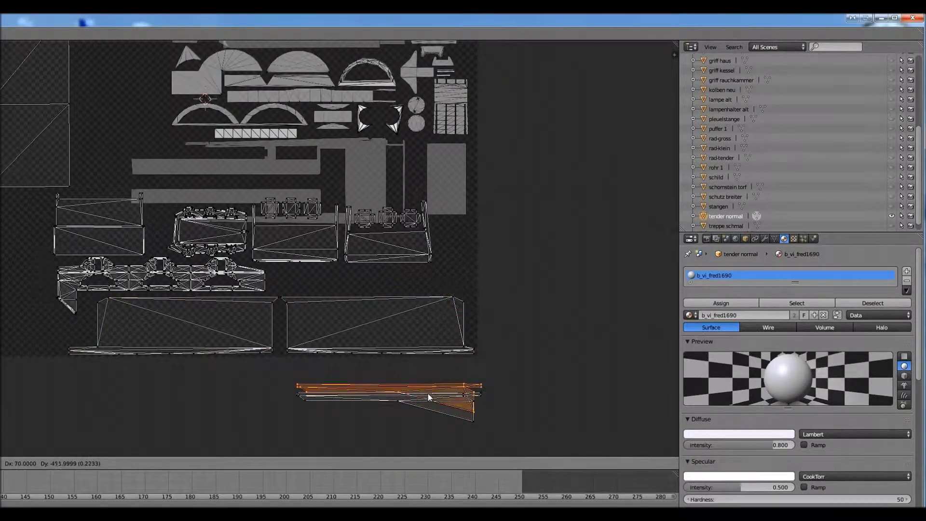
{"action": "left_click", "coordinate": [429, 396]}
{"action": "right_click", "coordinate": [424, 251]}
{"action": "key", "text": "g"}
{"action": "left_click", "coordinate": [477, 289]}
{"action": "right_click", "coordinate": [293, 251]}
{"action": "key", "text": "g"}
{"action": "left_click", "coordinate": [354, 293]}
Step: Park the underside island and the stepped end panel island outside the UV square on opposite sides
{"action": "right_click", "coordinate": [235, 242]}
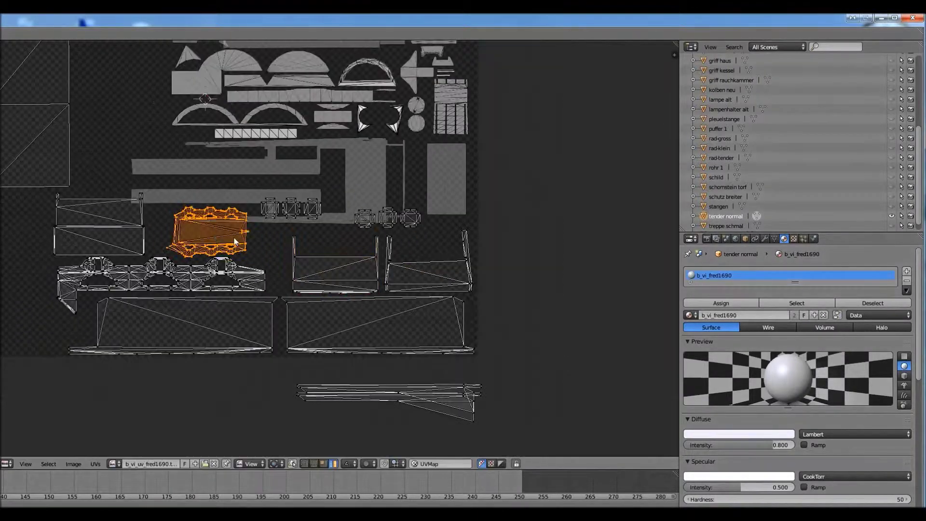
{"action": "key", "text": "g"}
{"action": "left_click", "coordinate": [592, 265]}
{"action": "middle_click_drag", "start_coordinate": [81, 220], "coordinate": [274, 219]}
{"action": "right_click", "coordinate": [273, 218]}
{"action": "key", "text": "g"}
{"action": "left_click", "coordinate": [59, 249]}
Step: Reposition the large rectangular island along the UV square's left edge, above the level of the side frame islands
{"action": "right_click", "coordinate": [204, 285]}
{"action": "key", "text": "g"}
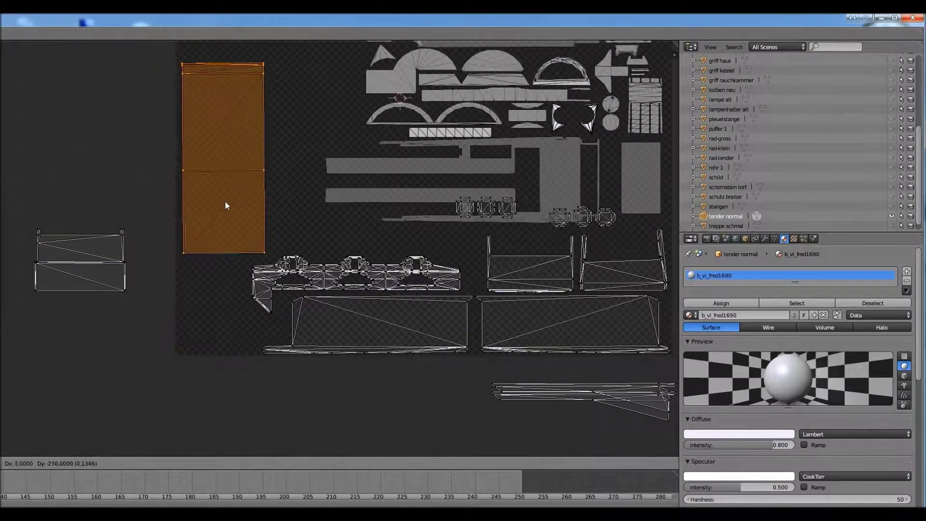
{"action": "left_click", "coordinate": [228, 159]}
Step: Move a narrow rim island from below the UV square into the free strip above the side frame islands
{"action": "right_click", "coordinate": [369, 282]}
{"action": "key", "text": "g"}
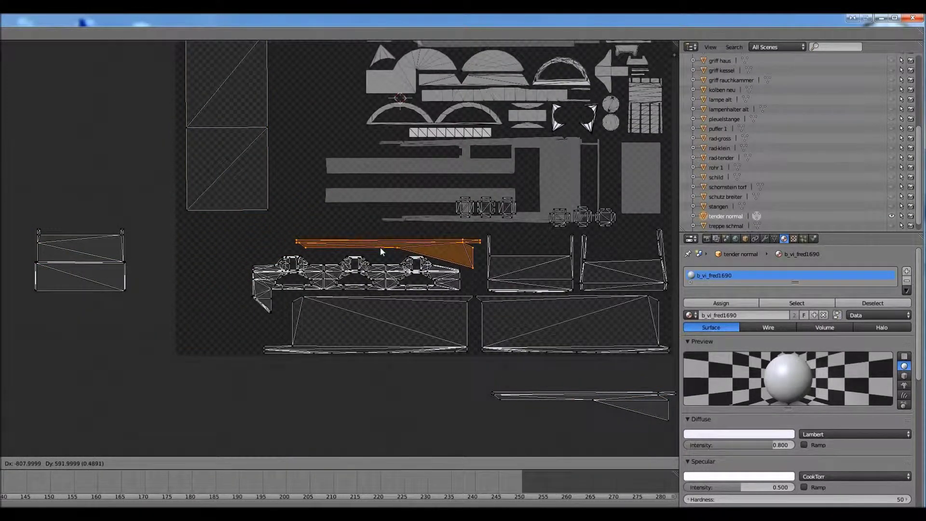
{"action": "scroll", "coordinate": [399, 291], "scroll_direction": "up", "scroll_amount": 3}
{"action": "right_click", "coordinate": [399, 290]}
{"action": "key", "text": "g"}
{"action": "key", "text": "Escape"}
{"action": "key", "text": "g"}
{"action": "left_click", "coordinate": [164, 292]}
Step: Stack the two narrow rim islands exactly on each other, close above the side frame islands
{"action": "right_click", "coordinate": [475, 232]}
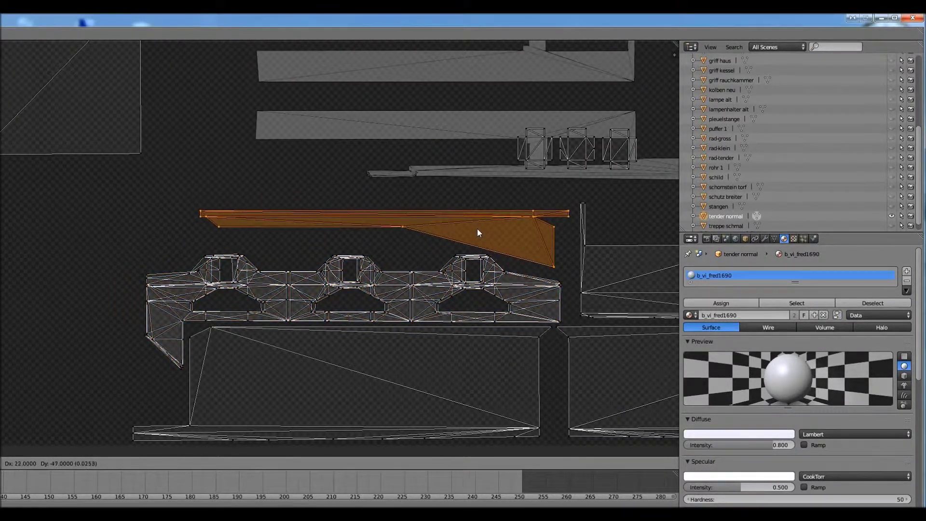
{"action": "scroll", "coordinate": [476, 227], "scroll_direction": "down", "scroll_amount": 3}
{"action": "scroll", "coordinate": [359, 235], "scroll_direction": "up", "scroll_amount": 5}
{"action": "key", "text": "g"}
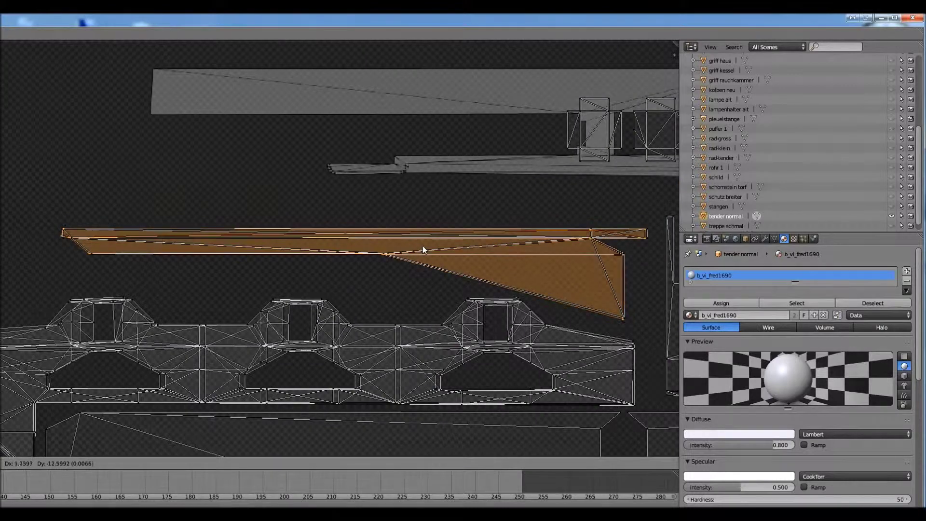
{"action": "left_click", "coordinate": [425, 245]}
Step: Move the large rectangular island down into the lower left corner of the UV square
{"action": "scroll", "coordinate": [424, 245], "scroll_direction": "down", "scroll_amount": 5}
{"action": "right_click", "coordinate": [229, 126]}
{"action": "key", "text": "g"}
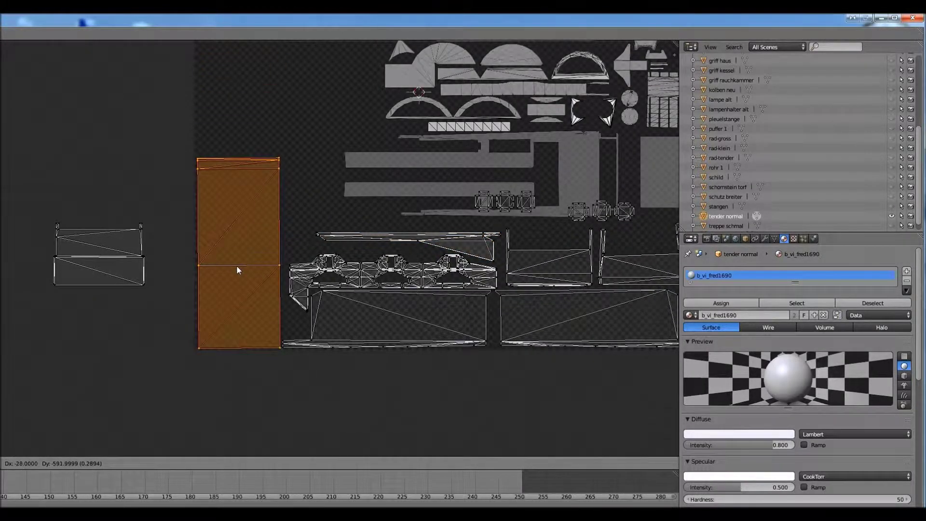
{"action": "left_click", "coordinate": [239, 269]}
Step: Rotate the stepped end panel island upright and place it beside the large rectangular island, above the side frame islands
{"action": "scroll", "coordinate": [239, 268], "scroll_direction": "down", "scroll_amount": 3}
{"action": "scroll", "coordinate": [277, 307], "scroll_direction": "up", "scroll_amount": 4}
{"action": "key", "text": "r"}
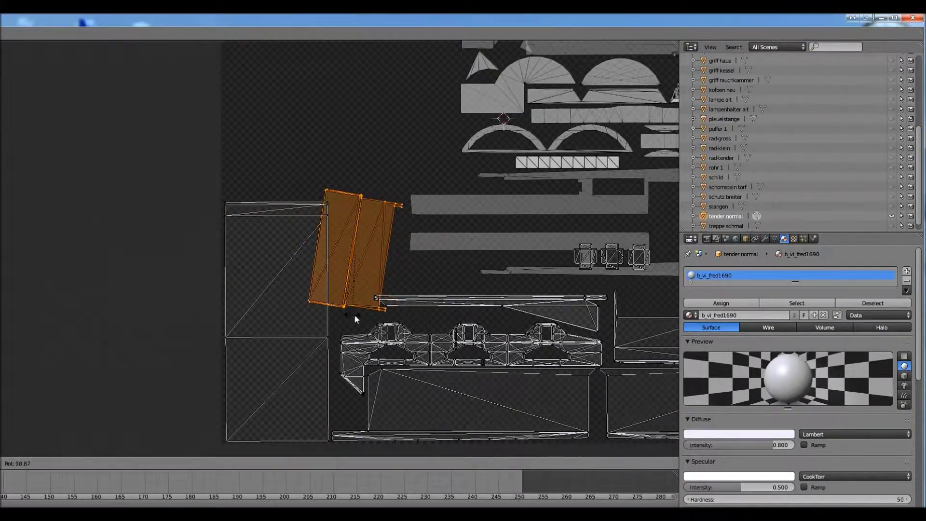
{"action": "key", "text": "g"}
{"action": "scroll", "coordinate": [365, 250], "scroll_direction": "down", "scroll_amount": 3}
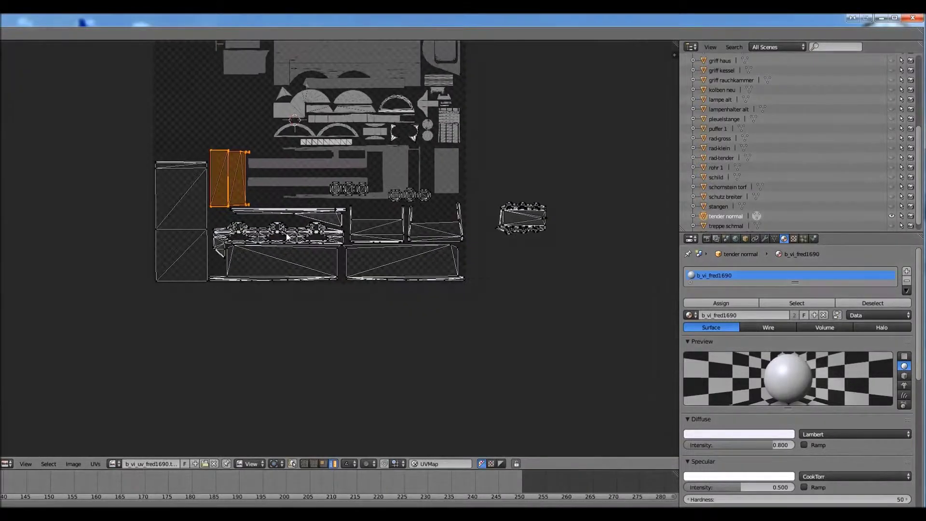
Step: Restore the split view and use face selection on the tender's axle box to identify its UV island, keeping the whole mesh selected
{"action": "left_click", "coordinate": [852, 19]}
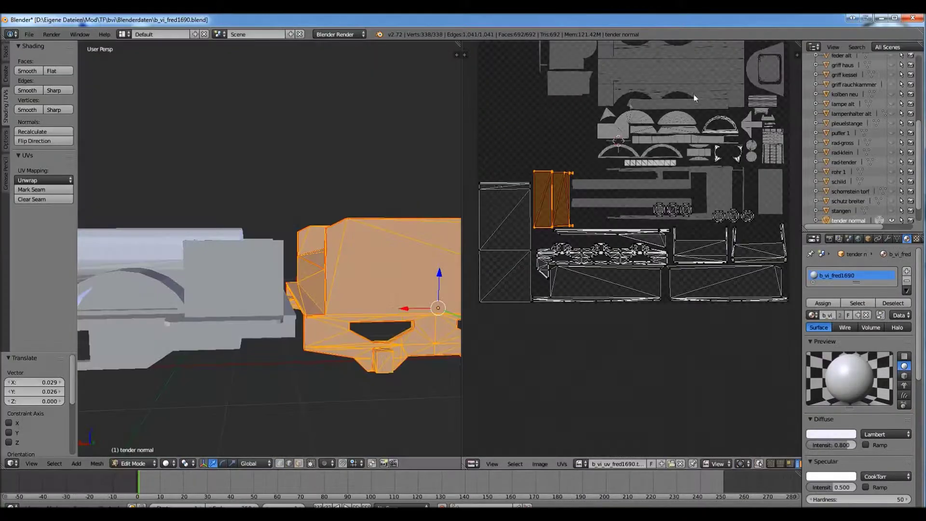
{"action": "scroll", "coordinate": [352, 318], "scroll_direction": "up", "scroll_amount": 3}
{"action": "middle_click_drag", "start_coordinate": [351, 318], "coordinate": [337, 299]}
{"action": "right_click", "coordinate": [282, 337]}
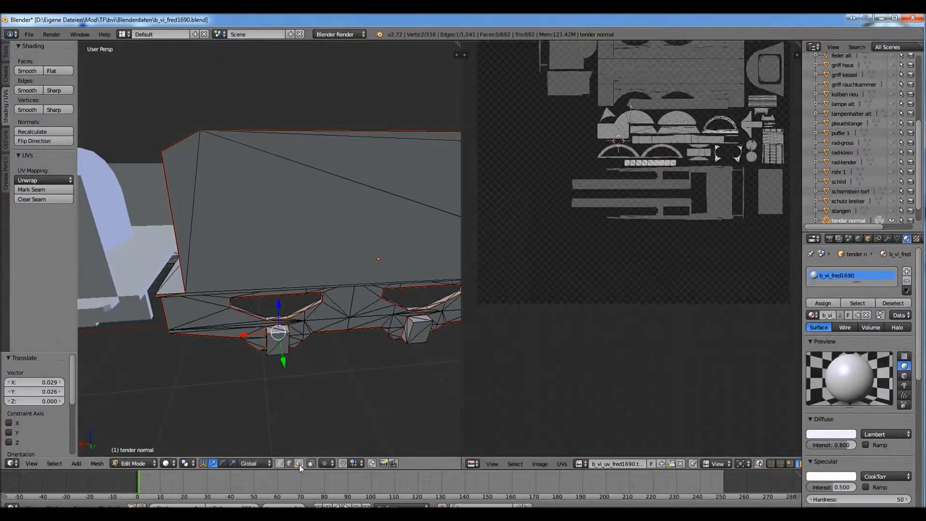
{"action": "scroll", "coordinate": [637, 238], "scroll_direction": "down", "scroll_amount": 2}
{"action": "scroll", "coordinate": [572, 264], "scroll_direction": "up", "scroll_amount": 2}
{"action": "key", "text": "a"}
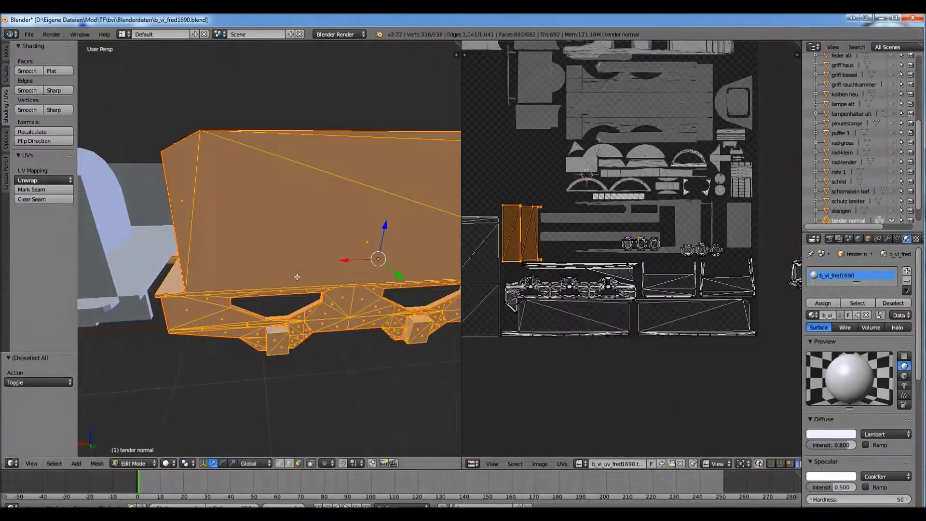
{"action": "scroll", "coordinate": [293, 274], "scroll_direction": "up", "scroll_amount": 2}
{"action": "scroll", "coordinate": [687, 257], "scroll_direction": "up", "scroll_amount": 1}
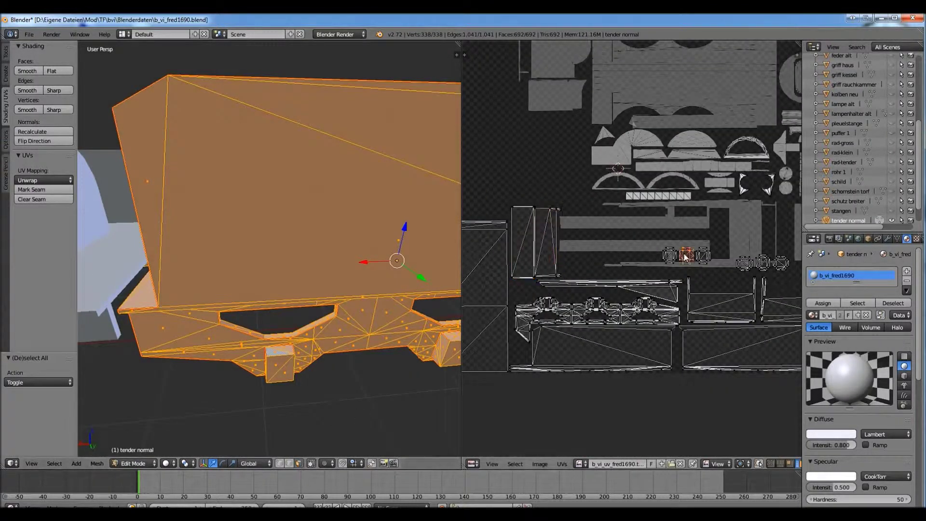
Step: Park the three axle box islands from one tender side below the UV square, rotating them to a common orientation
{"action": "right_click_drag", "start_coordinate": [686, 257], "coordinate": [562, 400]}
{"action": "scroll", "coordinate": [453, 386], "scroll_direction": "up", "scroll_amount": 2}
{"action": "key", "text": "a"}
{"action": "key", "text": "a"}
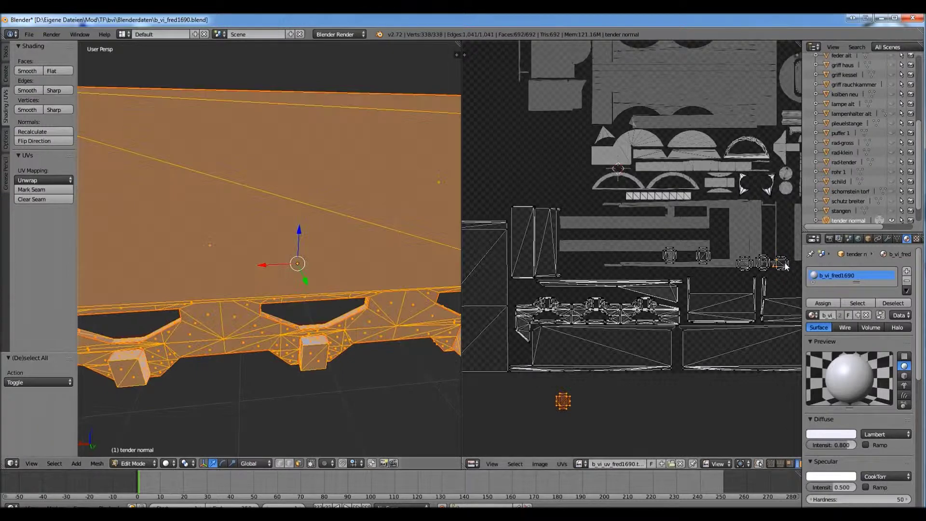
{"action": "right_click_drag", "start_coordinate": [785, 264], "coordinate": [597, 409]}
{"action": "key", "text": "Escape"}
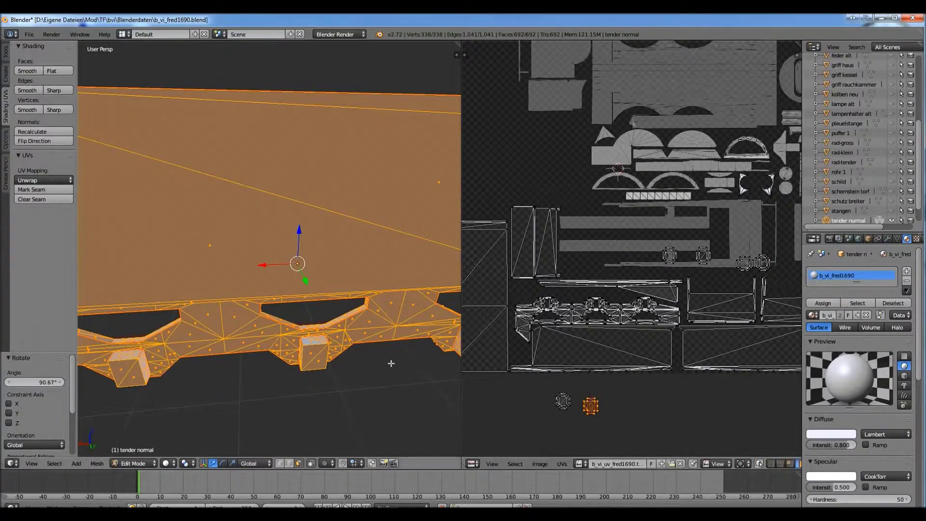
{"action": "middle_click_drag", "start_coordinate": [388, 365], "coordinate": [384, 362]}
{"action": "key", "text": "a"}
{"action": "key", "text": "a"}
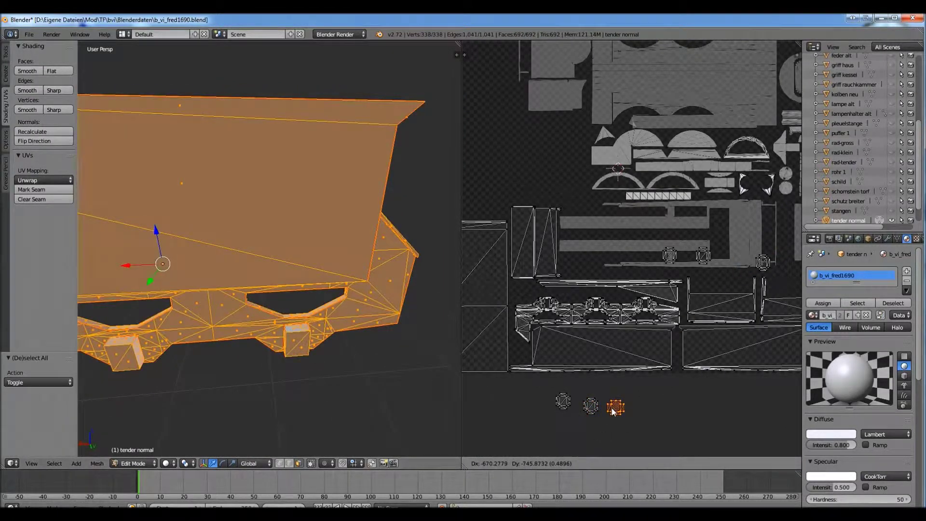
{"action": "left_click", "coordinate": [612, 411]}
Step: Park the three axle box islands from the opposite tender side below the UV square, next to the others
{"action": "scroll", "coordinate": [417, 265], "scroll_direction": "down", "scroll_amount": 2}
{"action": "middle_click_drag", "start_coordinate": [417, 265], "coordinate": [448, 312]}
{"action": "right_click", "coordinate": [448, 312]}
{"action": "key", "text": "ctrl+z"}
{"action": "scroll", "coordinate": [403, 295], "scroll_direction": "down", "scroll_amount": 3}
{"action": "key", "text": "a"}
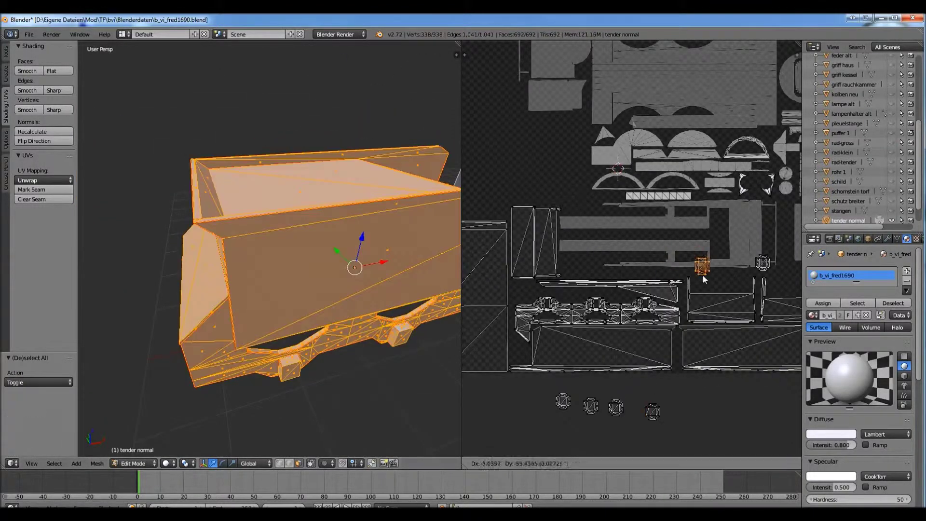
{"action": "scroll", "coordinate": [403, 295], "scroll_direction": "up", "scroll_amount": 4}
{"action": "key", "text": "a"}
{"action": "key", "text": "a"}
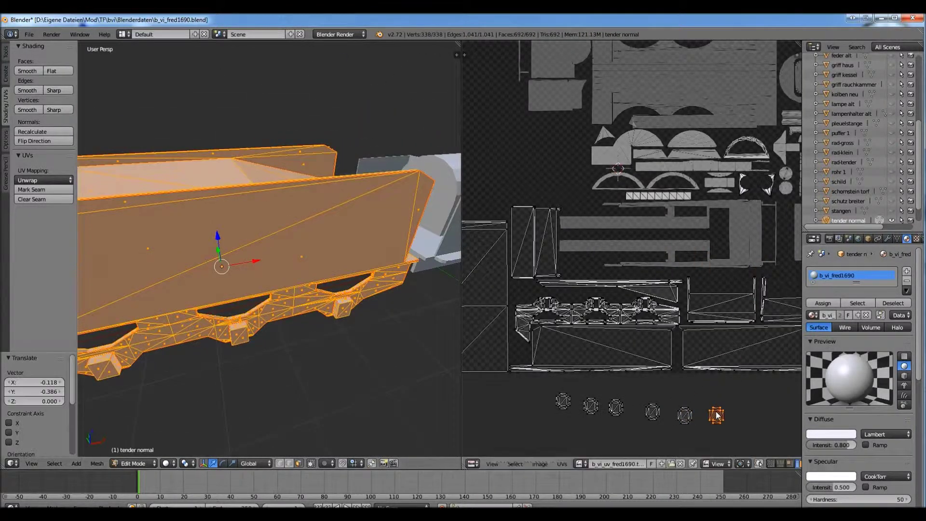
Step: Maximize the UV layout and move the axle box islands into a row in the free space above the U-shaped end panels
{"action": "key", "text": "ctrl+Up"}
{"action": "scroll", "coordinate": [478, 357], "scroll_direction": "up", "scroll_amount": 3}
{"action": "key", "text": "g"}
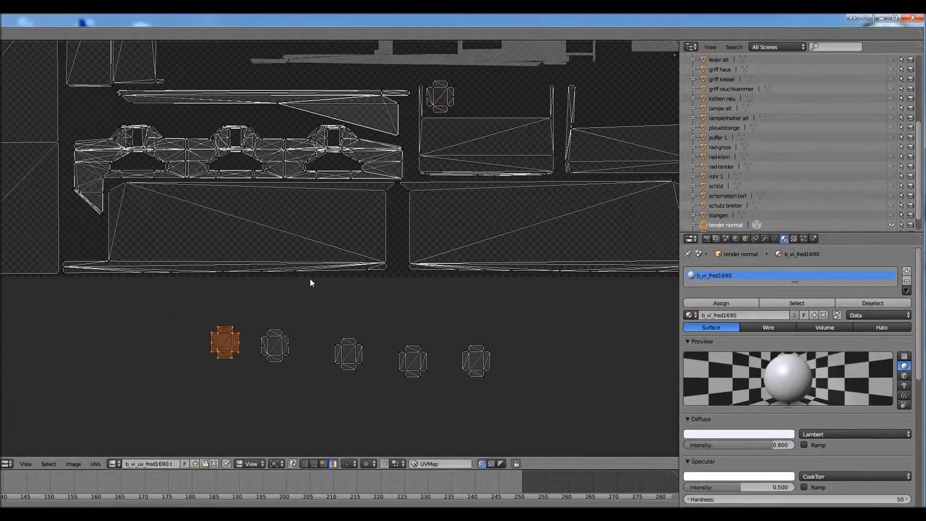
{"action": "right_click", "coordinate": [280, 339]}
{"action": "key", "text": "g"}
{"action": "right_click_drag", "start_coordinate": [349, 355], "coordinate": [509, 93]}
{"action": "right_click_drag", "start_coordinate": [412, 361], "coordinate": [601, 93]}
{"action": "right_click_drag", "start_coordinate": [476, 361], "coordinate": [641, 93]}
Step: Align an axle box island with the first one in the row so that the two overlap exactly
{"action": "scroll", "coordinate": [358, 344], "scroll_direction": "up", "scroll_amount": 5}
{"action": "key", "text": "l"}
{"action": "key", "text": "g"}
{"action": "left_click", "coordinate": [390, 232]}
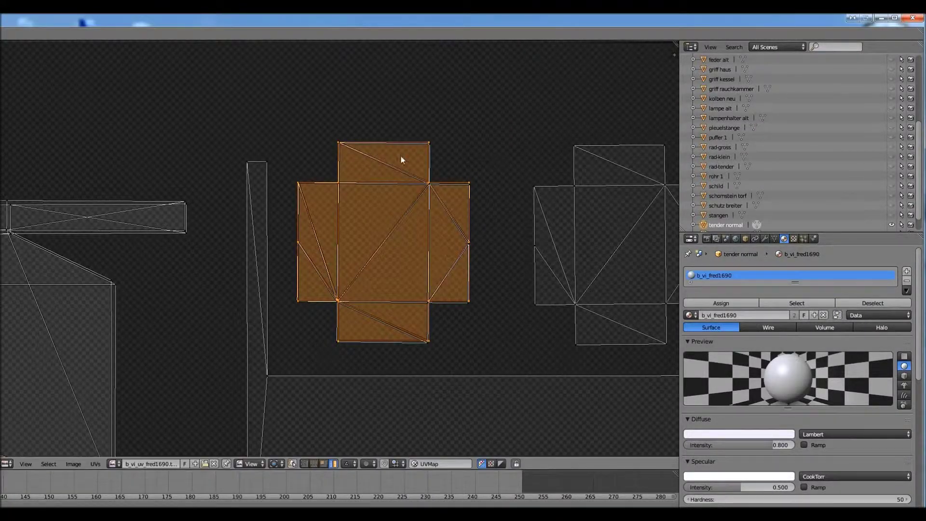
{"action": "key", "text": "g"}
{"action": "left_click", "coordinate": [232, 220]}
Step: Straighten the tilted axle box island with a slight rotation and stack it on the first axle box
{"action": "key", "text": "r"}
{"action": "key", "text": "Escape"}
{"action": "key", "text": "ctrl+z"}
{"action": "key", "text": "l"}
{"action": "middle_click_drag", "start_coordinate": [603, 242], "coordinate": [390, 257]}
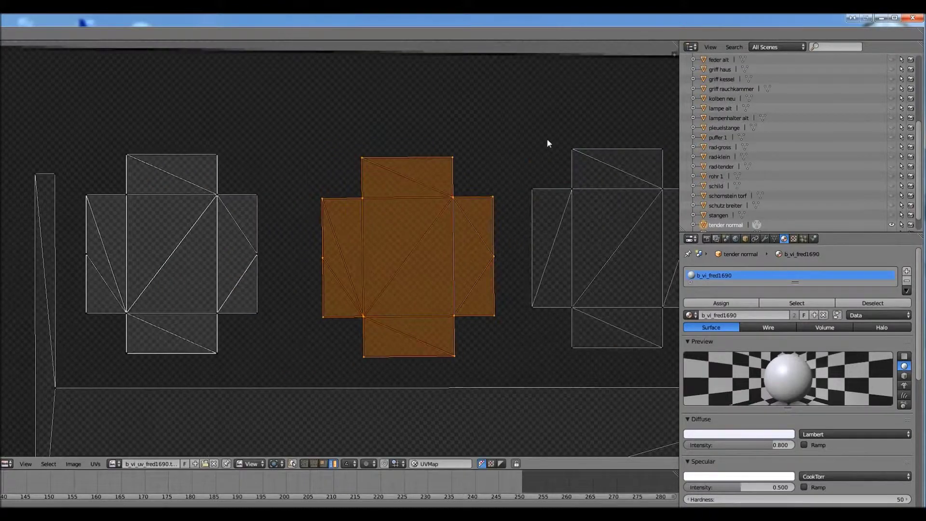
{"action": "key", "text": "r"}
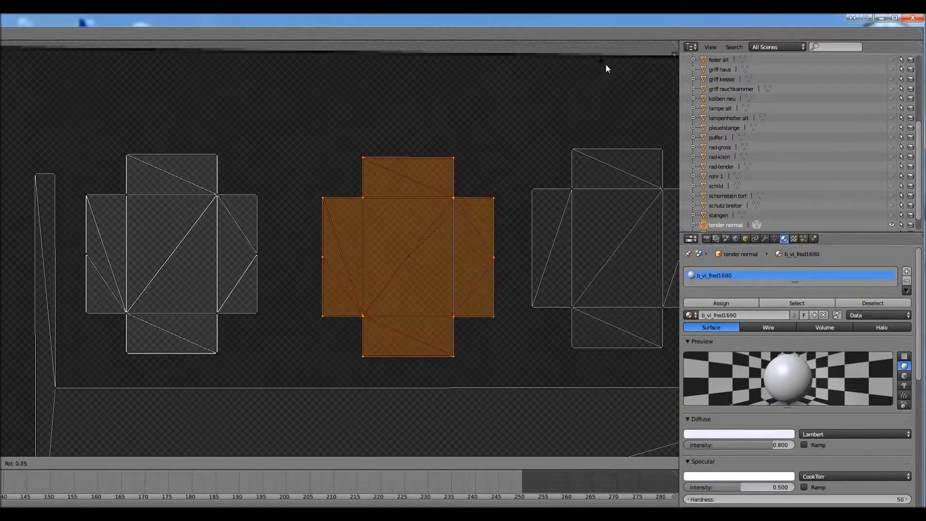
{"action": "key", "text": "g"}
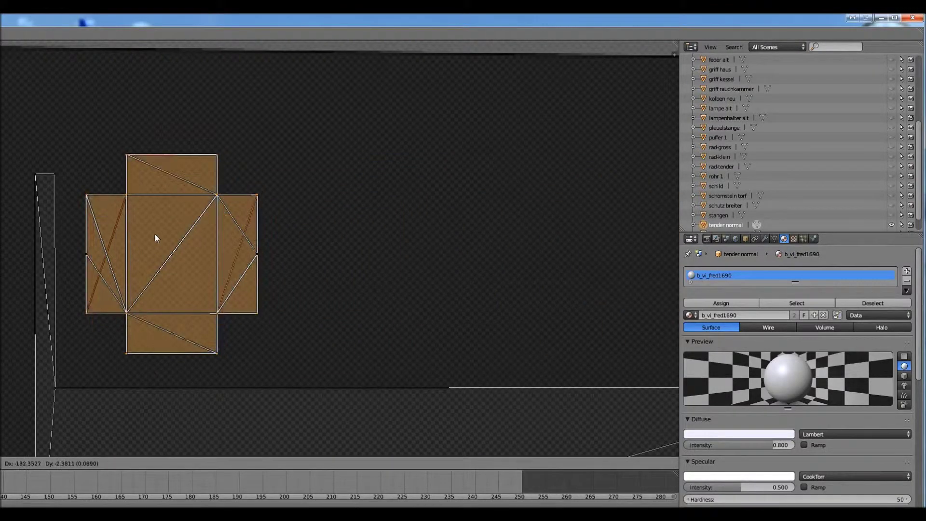
{"action": "scroll", "coordinate": [159, 236], "scroll_direction": "down", "scroll_amount": 5}
{"action": "left_click", "coordinate": [352, 249]}
Step: Stack the last two axle box islands onto the others between the arms of the first U-shaped end panel
{"action": "scroll", "coordinate": [448, 270], "scroll_direction": "up", "scroll_amount": 3}
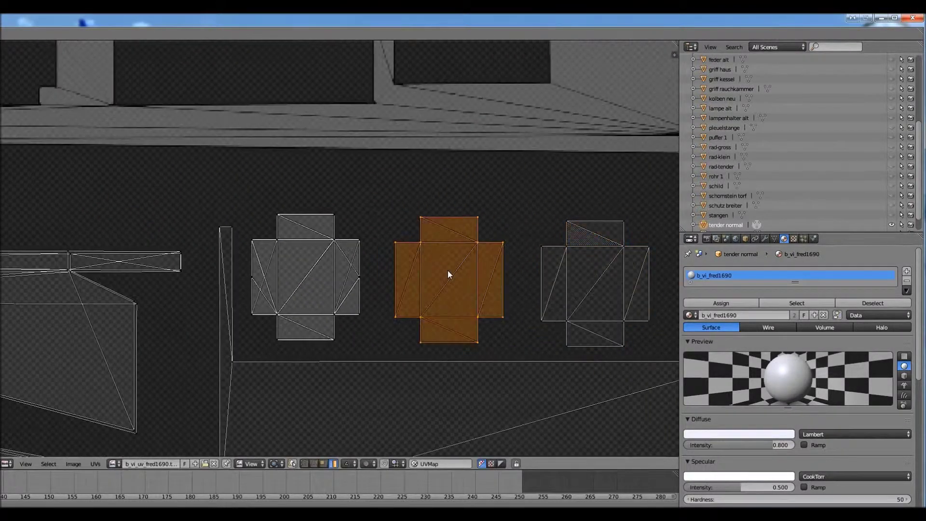
{"action": "key", "text": "g"}
{"action": "left_click", "coordinate": [321, 268]}
{"action": "right_click", "coordinate": [600, 273]}
{"action": "key", "text": "g"}
{"action": "left_click", "coordinate": [307, 268]}
Step: Scale down the underside island and place it between the arms of the second U-shaped end panel
{"action": "scroll", "coordinate": [308, 267], "scroll_direction": "down", "scroll_amount": 4}
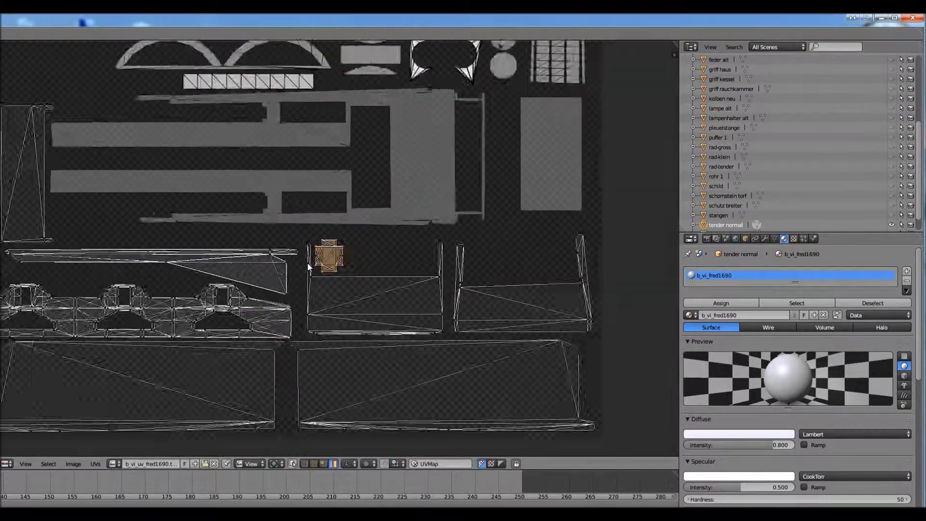
{"action": "scroll", "coordinate": [308, 266], "scroll_direction": "down", "scroll_amount": 5}
{"action": "scroll", "coordinate": [231, 235], "scroll_direction": "up", "scroll_amount": 4}
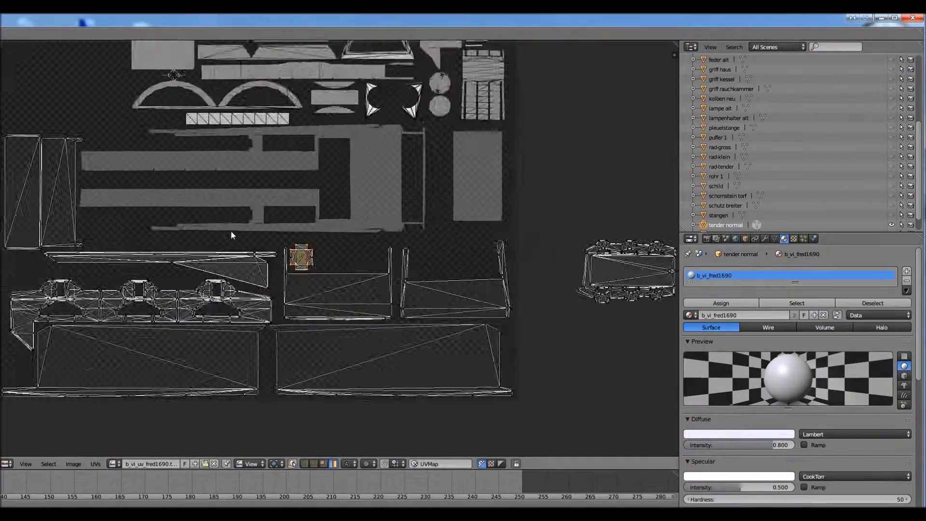
{"action": "scroll", "coordinate": [231, 235], "scroll_direction": "up", "scroll_amount": 2}
{"action": "key", "text": "s"}
{"action": "left_click", "coordinate": [234, 168]}
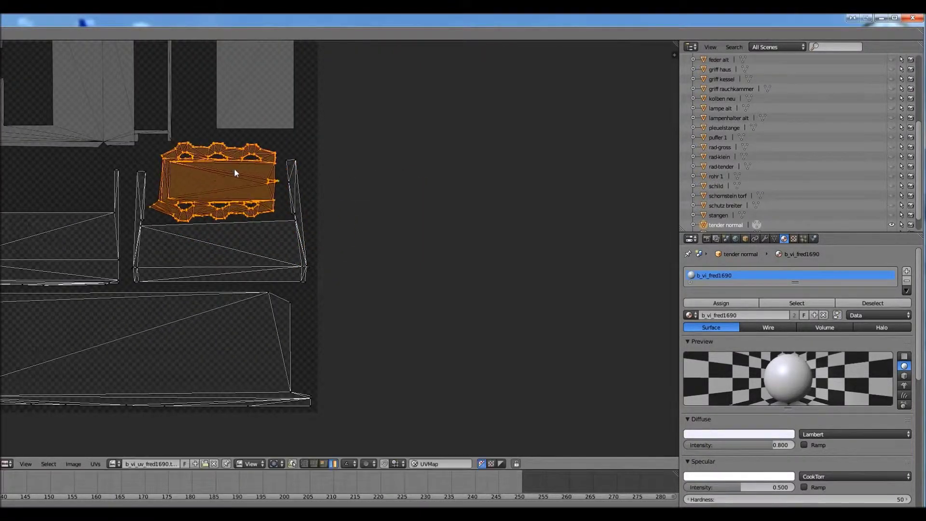
{"action": "scroll", "coordinate": [198, 176], "scroll_direction": "down", "scroll_amount": 6}
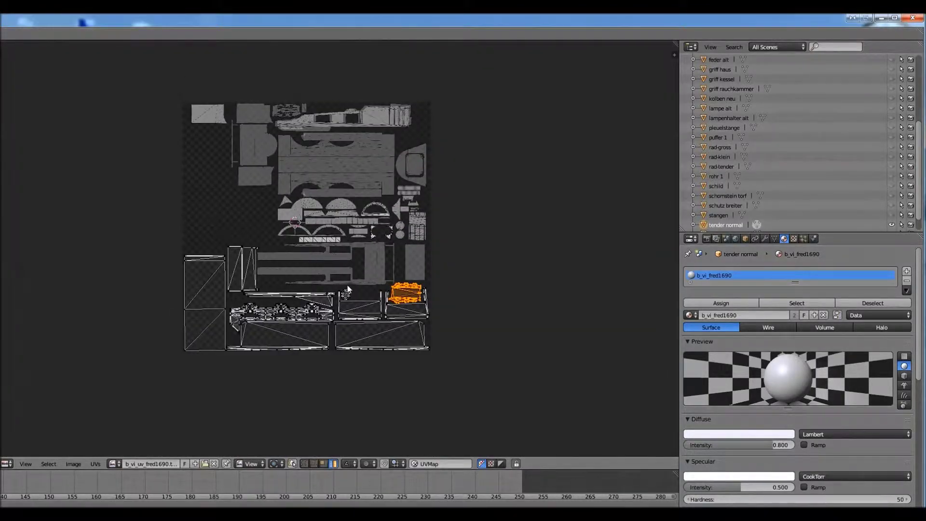
Step: Move the top outer vertex of the second end panel's left arm outward along X to make its outer edge vertical
{"action": "scroll", "coordinate": [347, 289], "scroll_direction": "up", "scroll_amount": 9}
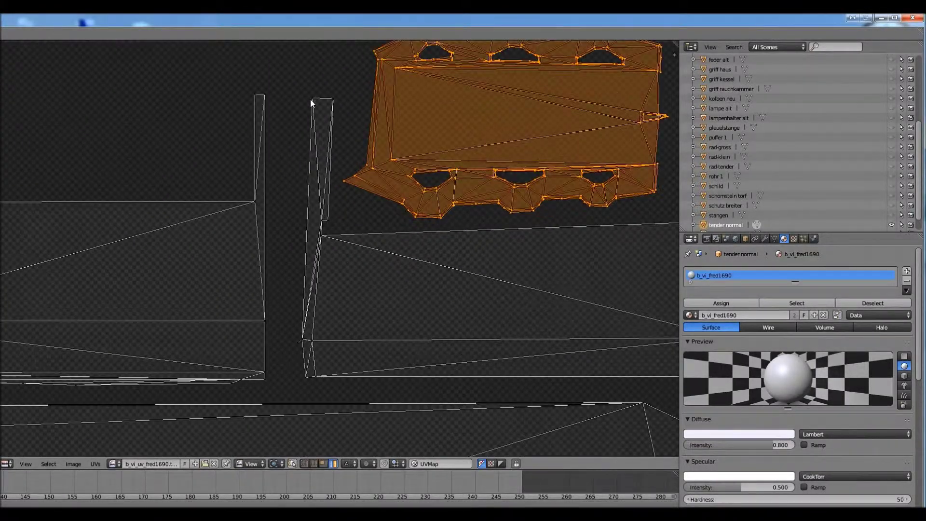
{"action": "right_click", "coordinate": [311, 98]}
{"action": "scroll", "coordinate": [331, 265], "scroll_direction": "up", "scroll_amount": 1}
{"action": "scroll", "coordinate": [290, 241], "scroll_direction": "down", "scroll_amount": 2}
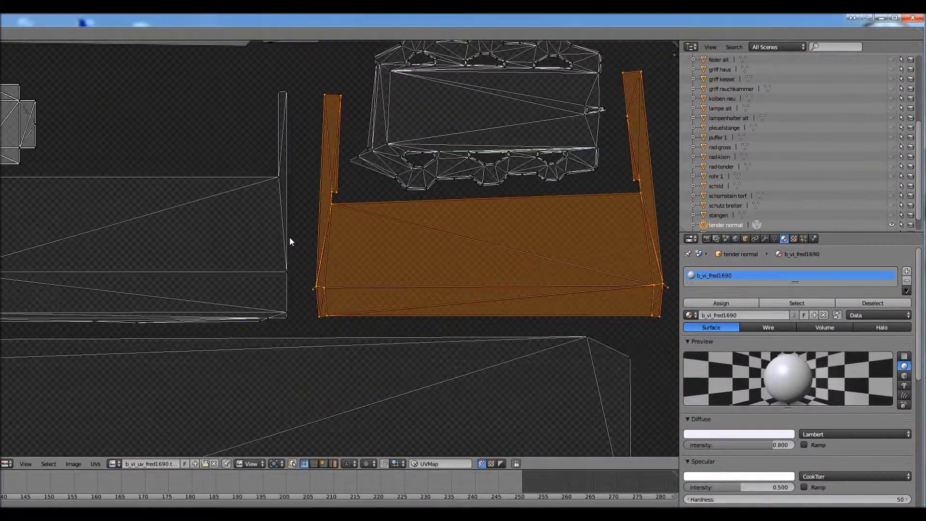
{"action": "scroll", "coordinate": [392, 303], "scroll_direction": "up", "scroll_amount": 3}
{"action": "scroll", "coordinate": [335, 317], "scroll_direction": "down", "scroll_amount": 3}
{"action": "scroll", "coordinate": [289, 193], "scroll_direction": "up", "scroll_amount": 4}
{"action": "right_click", "coordinate": [258, 116]}
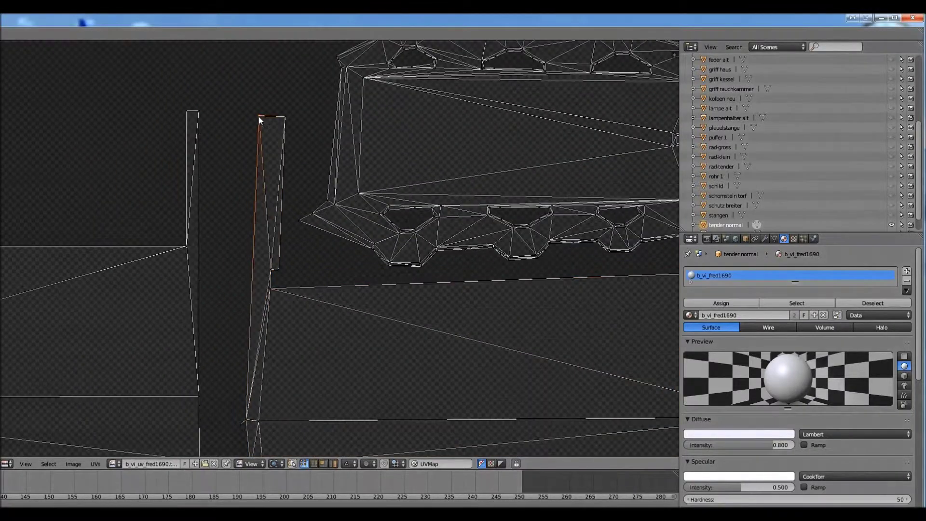
{"action": "key", "text": "g"}
{"action": "key", "text": "x"}
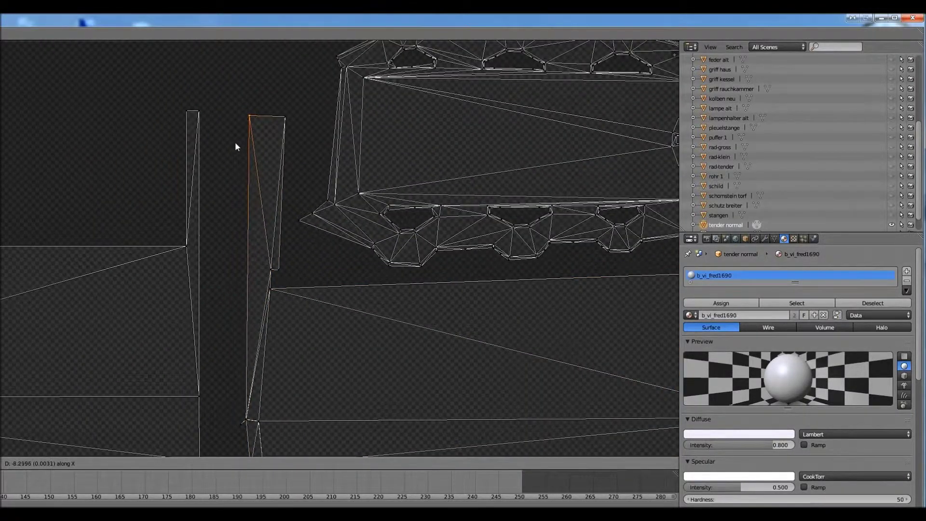
{"action": "left_click", "coordinate": [232, 142]}
Step: Move the bottom outer corner vertex of the second end panel's left side along X, in line with the edge above
{"action": "scroll", "coordinate": [251, 207], "scroll_direction": "down", "scroll_amount": 5, "text": "shift"}
{"action": "right_click", "coordinate": [248, 318]}
{"action": "key", "text": "g"}
{"action": "key", "text": "x"}
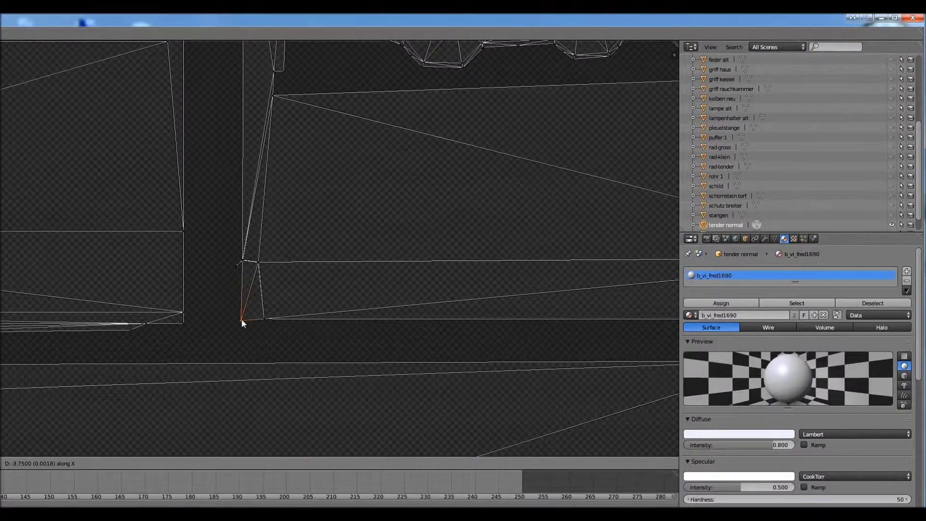
{"action": "left_click", "coordinate": [242, 318]}
Step: Straighten the left arm's inner edge by shifting its base vertices along X and its top inner vertex toward the outer edge
{"action": "scroll", "coordinate": [268, 288], "scroll_direction": "up", "scroll_amount": 3}
{"action": "scroll", "coordinate": [272, 183], "scroll_direction": "down", "scroll_amount": 3, "text": "shift"}
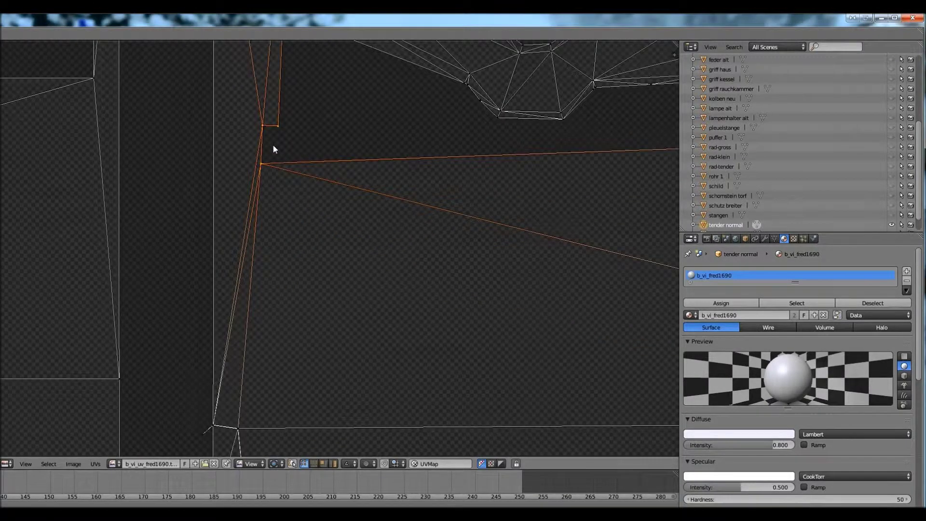
{"action": "key", "text": "g"}
{"action": "key", "text": "x"}
{"action": "left_click", "coordinate": [251, 144]}
{"action": "scroll", "coordinate": [266, 166], "scroll_direction": "down", "scroll_amount": 3}
{"action": "right_click", "coordinate": [306, 124]}
{"action": "key", "text": "g"}
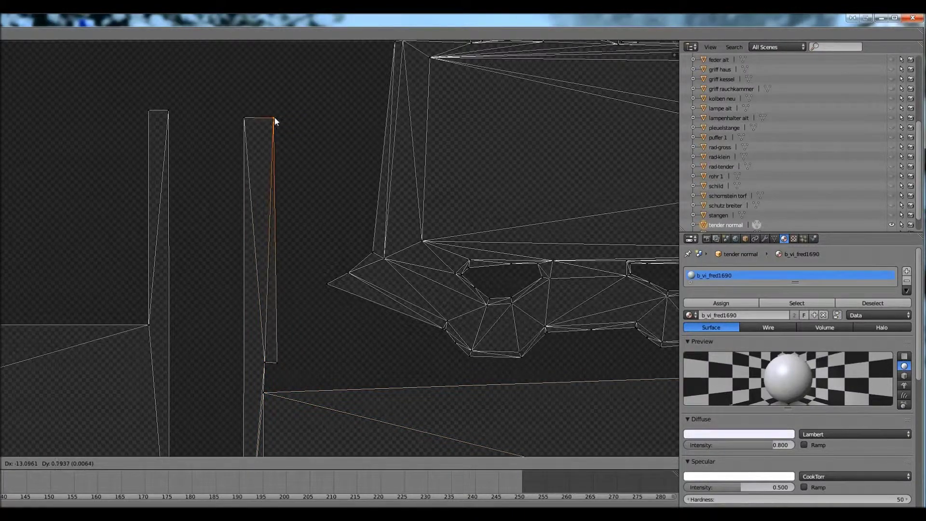
{"action": "left_click", "coordinate": [276, 118]}
Step: Move the lower inner vertex at the second end panel's left side level with the neighbouring outer vertex and under the straightened inner edge
{"action": "scroll", "coordinate": [270, 241], "scroll_direction": "down", "scroll_amount": 5, "text": "shift"}
{"action": "scroll", "coordinate": [305, 302], "scroll_direction": "up", "scroll_amount": 3}
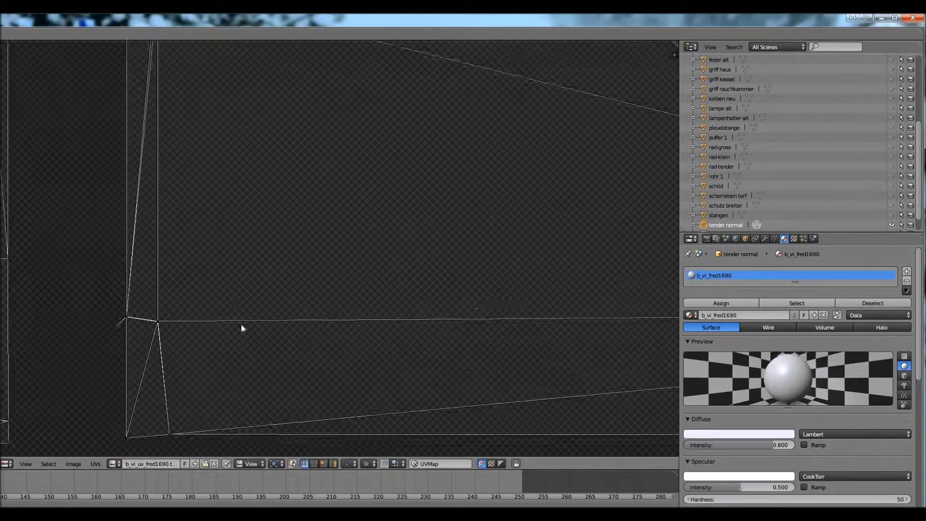
{"action": "right_click", "coordinate": [225, 291]}
{"action": "key", "text": "g"}
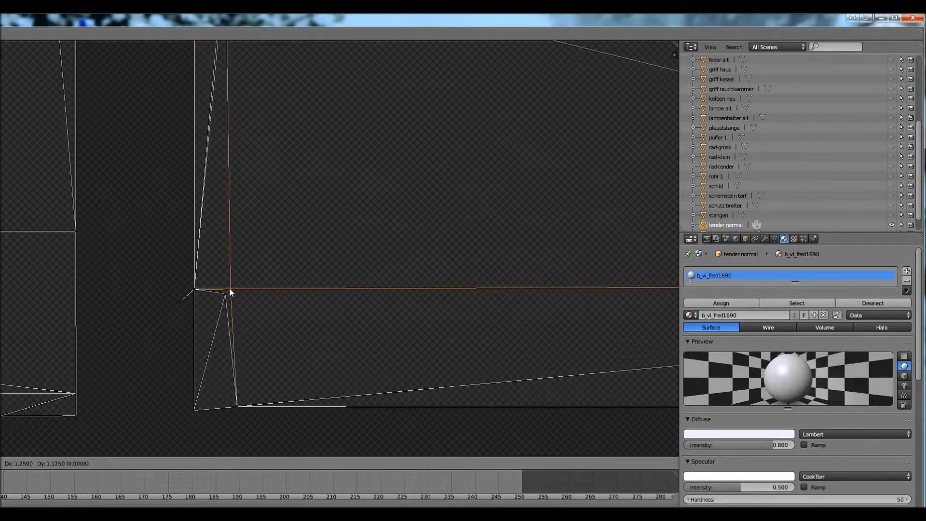
{"action": "left_click", "coordinate": [224, 287]}
{"action": "scroll", "coordinate": [247, 326], "scroll_direction": "left", "scroll_amount": 5, "text": "ctrl"}
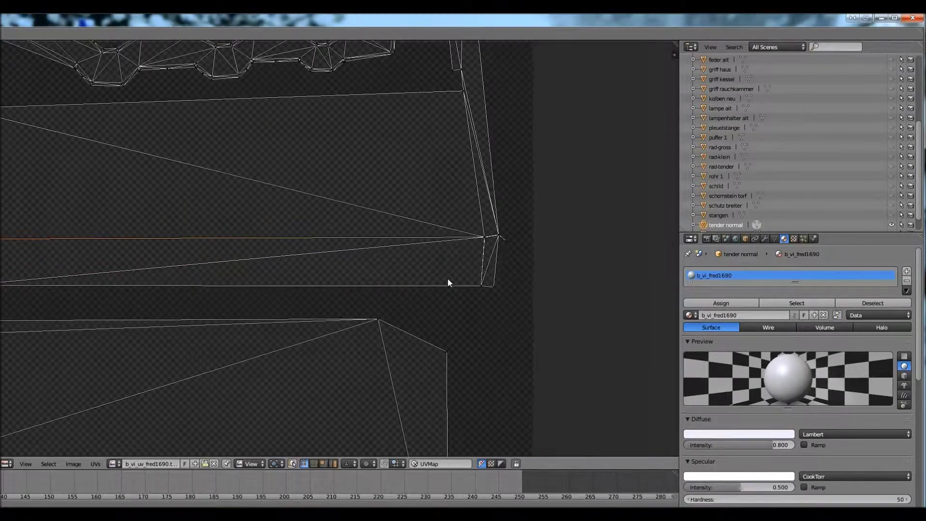
Step: Move the two bottom corner vertices at the second end panel's right side along X, directly under the vertices above them
{"action": "scroll", "coordinate": [434, 328], "scroll_direction": "right", "scroll_amount": 4, "text": "ctrl"}
{"action": "scroll", "coordinate": [337, 319], "scroll_direction": "up", "scroll_amount": 1}
{"action": "right_click", "coordinate": [363, 381]}
{"action": "key", "text": "g"}
{"action": "key", "text": "x"}
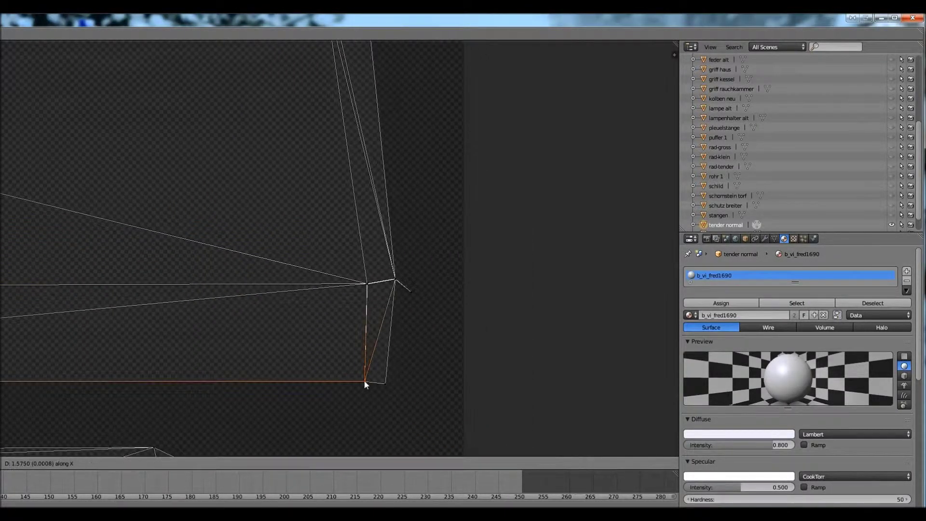
{"action": "left_click", "coordinate": [394, 381]}
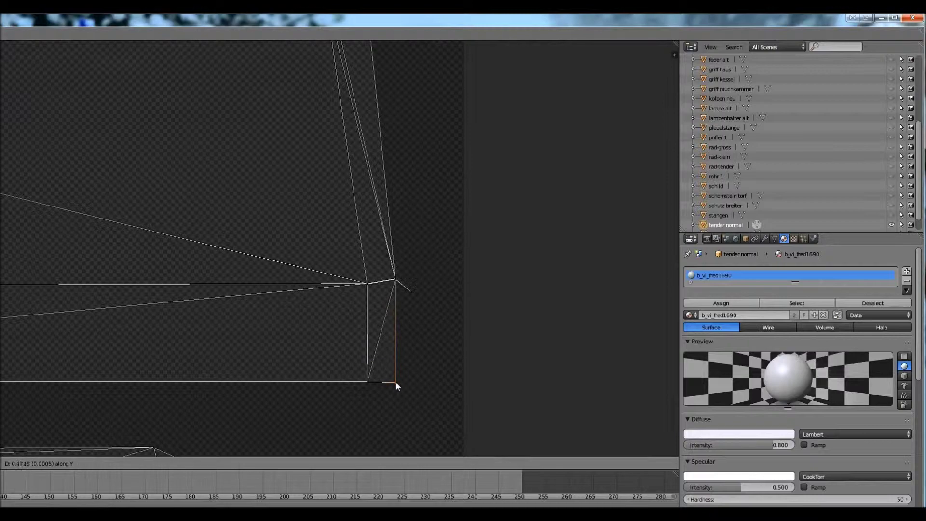
Step: Move the top outer vertex of the second end panel's right arm outward along X to make its outer edge vertical
{"action": "scroll", "coordinate": [340, 301], "scroll_direction": "down", "scroll_amount": 2}
{"action": "scroll", "coordinate": [340, 301], "scroll_direction": "down", "scroll_amount": 2}
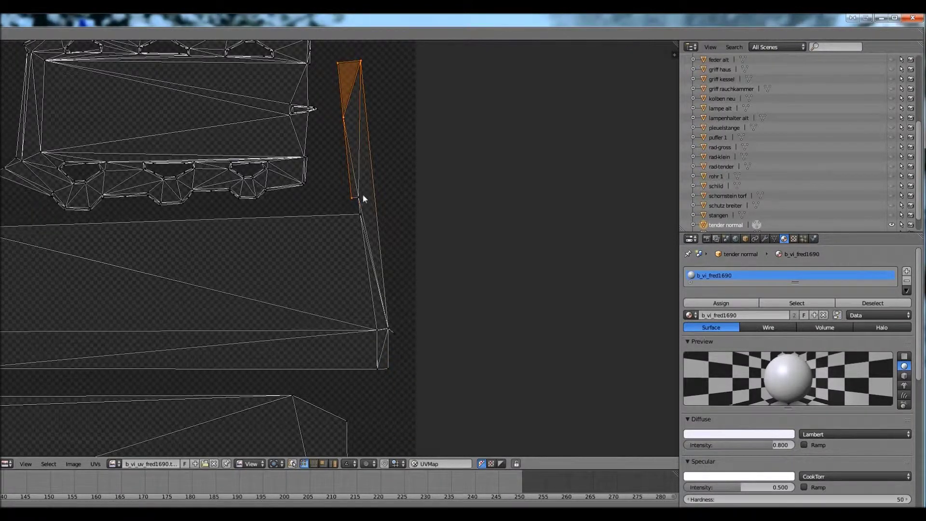
{"action": "key", "text": "g"}
{"action": "key", "text": "Escape"}
{"action": "scroll", "coordinate": [366, 145], "scroll_direction": "up", "scroll_amount": 1}
{"action": "scroll", "coordinate": [386, 96], "scroll_direction": "up", "scroll_amount": 2}
{"action": "right_click", "coordinate": [397, 62]}
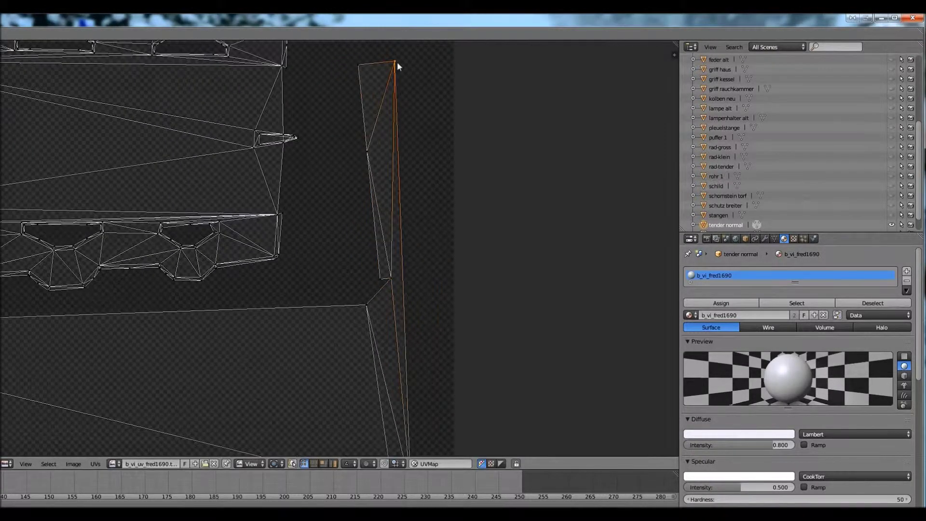
{"action": "key", "text": "g"}
{"action": "key", "text": "x"}
{"action": "left_click", "coordinate": [412, 62]}
{"action": "scroll", "coordinate": [395, 270], "scroll_direction": "down", "scroll_amount": 3}
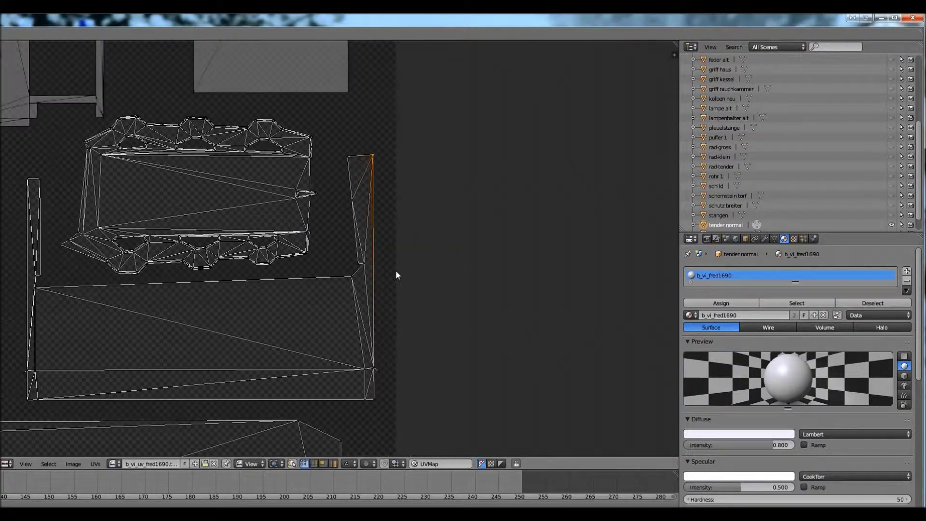
Step: Move the second end panel's upper right corner vertex outward along X, in line with the inner vertex at the lower side
{"action": "scroll", "coordinate": [331, 216], "scroll_direction": "up", "scroll_amount": 4}
{"action": "scroll", "coordinate": [331, 215], "scroll_direction": "down", "scroll_amount": 1}
{"action": "right_click", "coordinate": [317, 186]}
{"action": "key", "text": "g"}
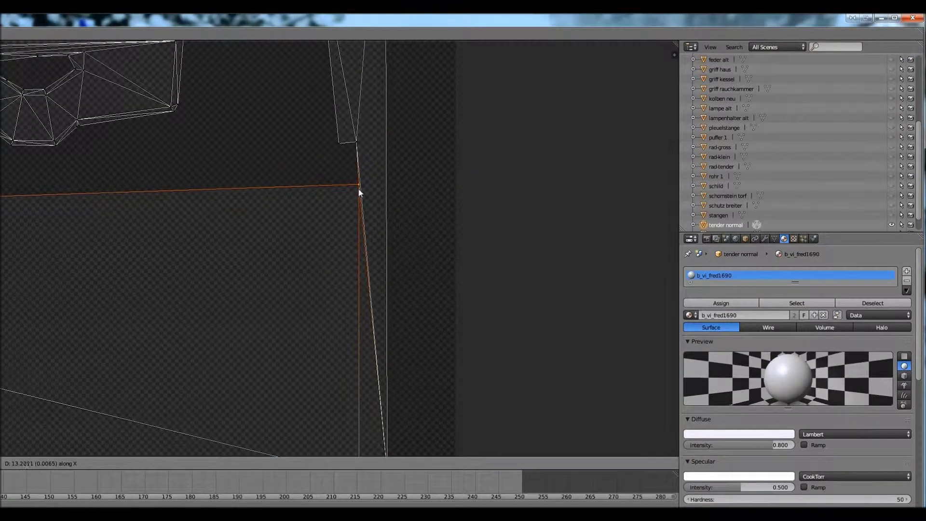
{"action": "left_click", "coordinate": [358, 188]}
Step: Narrow the second end panel's right arm by moving its top inner and middle inner vertices toward the outer edge
{"action": "scroll", "coordinate": [308, 158], "scroll_direction": "down", "scroll_amount": 2}
{"action": "scroll", "coordinate": [308, 158], "scroll_direction": "up", "scroll_amount": 3}
{"action": "right_click", "coordinate": [270, 81]}
{"action": "key", "text": "g"}
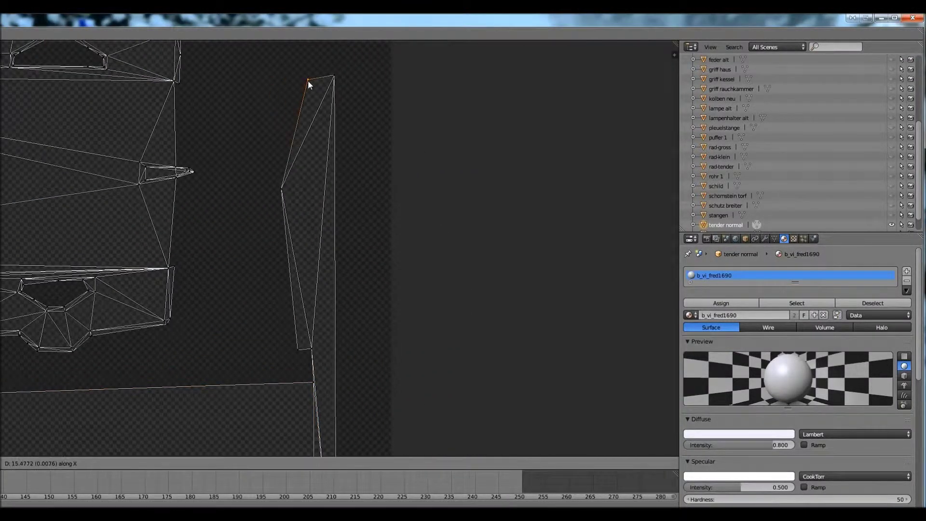
{"action": "key", "text": "Escape"}
{"action": "key", "text": "g"}
{"action": "left_click", "coordinate": [313, 75]}
{"action": "right_click", "coordinate": [282, 189]}
{"action": "key", "text": "g"}
{"action": "left_click", "coordinate": [315, 188]}
Step: Straighten the rest of the right arm's inner edge by shifting its remaining vertices along X
{"action": "scroll", "coordinate": [312, 351], "scroll_direction": "down", "scroll_amount": 3}
{"action": "scroll", "coordinate": [326, 329], "scroll_direction": "up", "scroll_amount": 5}
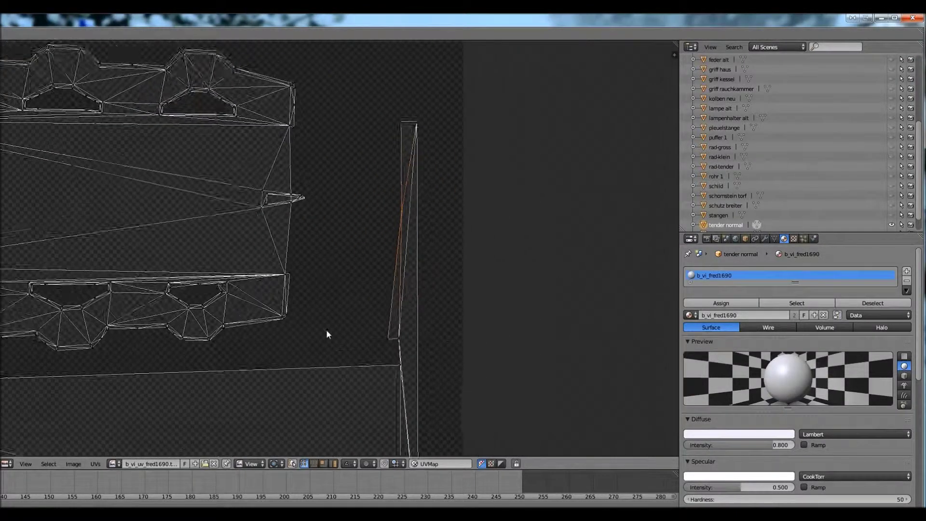
{"action": "key", "text": "g"}
{"action": "key", "text": "x"}
{"action": "left_click", "coordinate": [402, 92]}
{"action": "scroll", "coordinate": [401, 193], "scroll_direction": "down", "scroll_amount": 4}
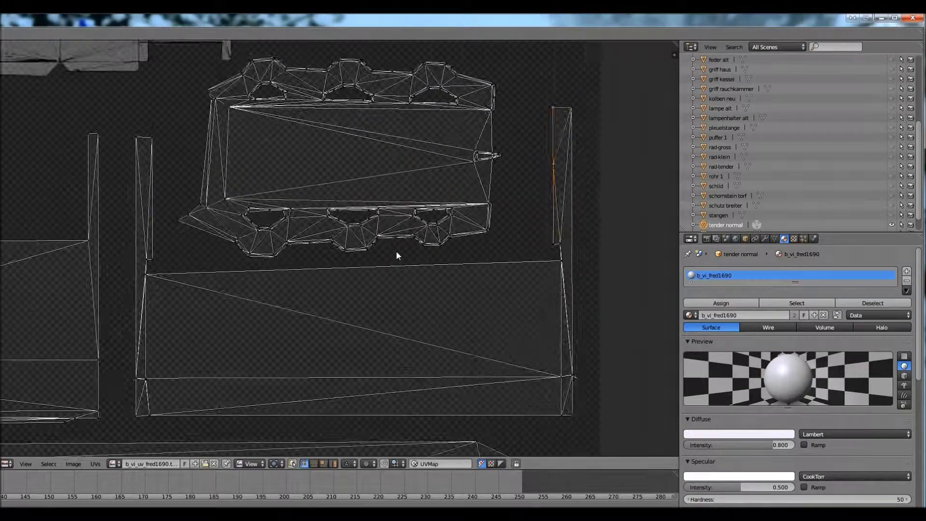
Step: Turn on the angle-based UV stretch display and check the tender islands for distortion
{"action": "key", "text": "n"}
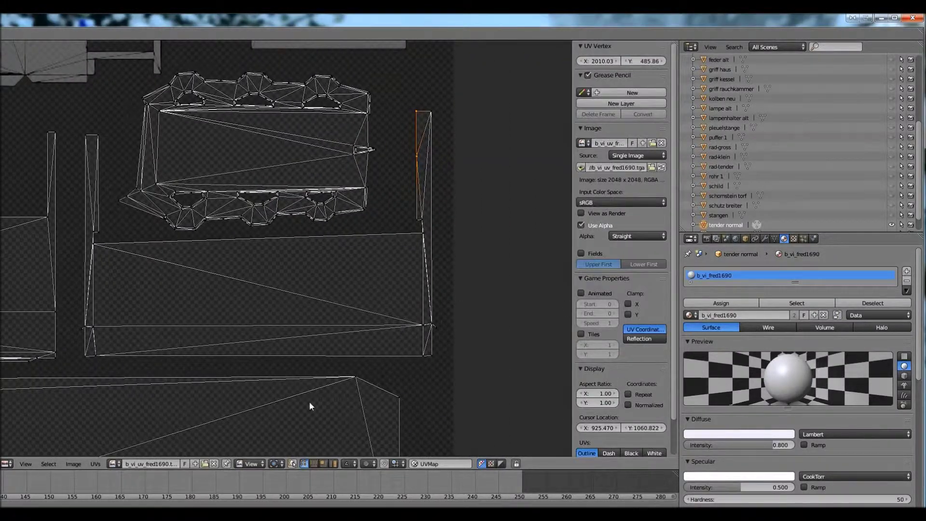
{"action": "scroll", "coordinate": [614, 286], "scroll_direction": "down", "scroll_amount": 2}
{"action": "left_click", "coordinate": [630, 425]}
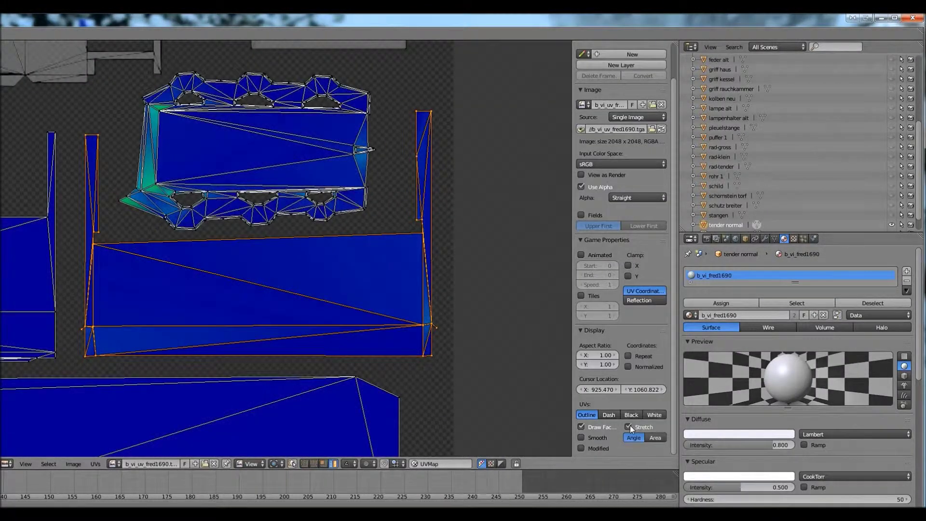
{"action": "scroll", "coordinate": [285, 241], "scroll_direction": "down", "scroll_amount": 4}
{"action": "scroll", "coordinate": [286, 289], "scroll_direction": "up", "scroll_amount": 4}
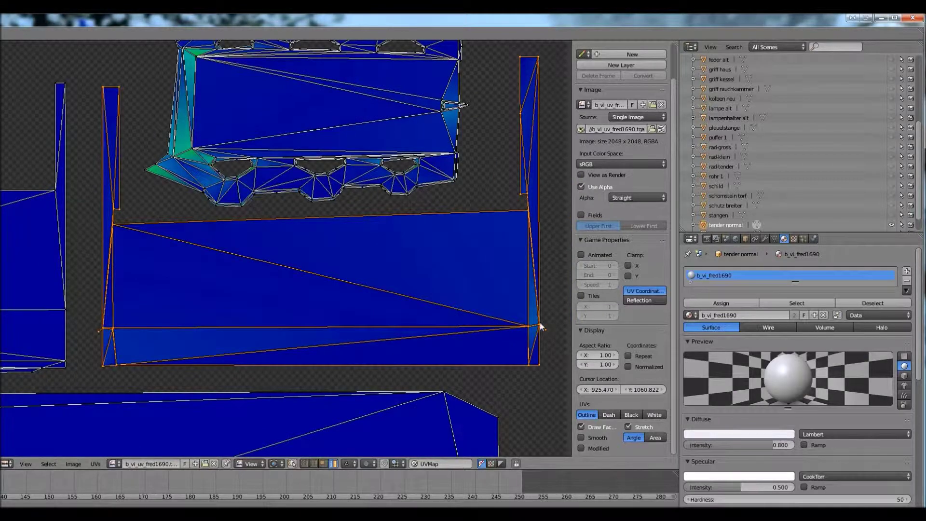
Step: Move the outer vertex at the second end panel's lower right side level with the neighbouring inner vertex
{"action": "scroll", "coordinate": [397, 315], "scroll_direction": "up", "scroll_amount": 2}
{"action": "scroll", "coordinate": [393, 338], "scroll_direction": "up", "scroll_amount": 4}
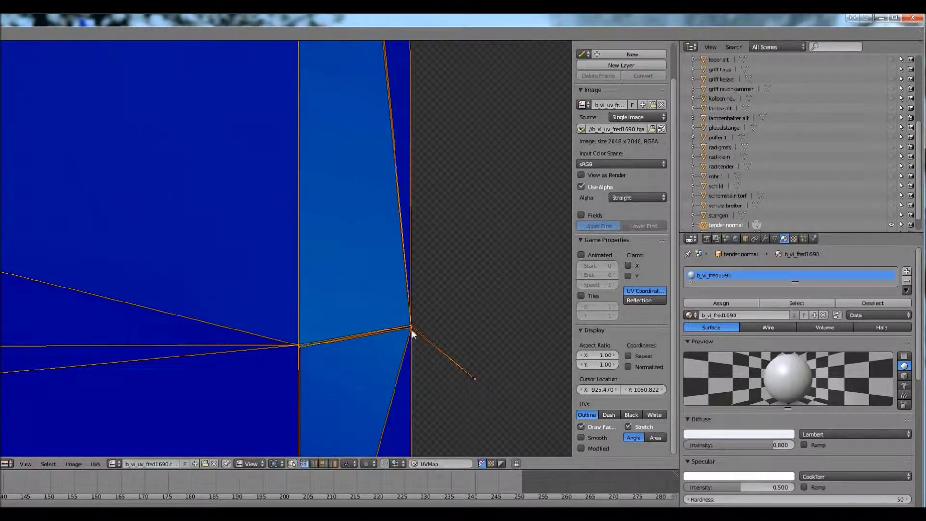
{"action": "key", "text": "g"}
{"action": "left_click", "coordinate": [408, 343]}
{"action": "scroll", "coordinate": [409, 343], "scroll_direction": "down", "scroll_amount": 4}
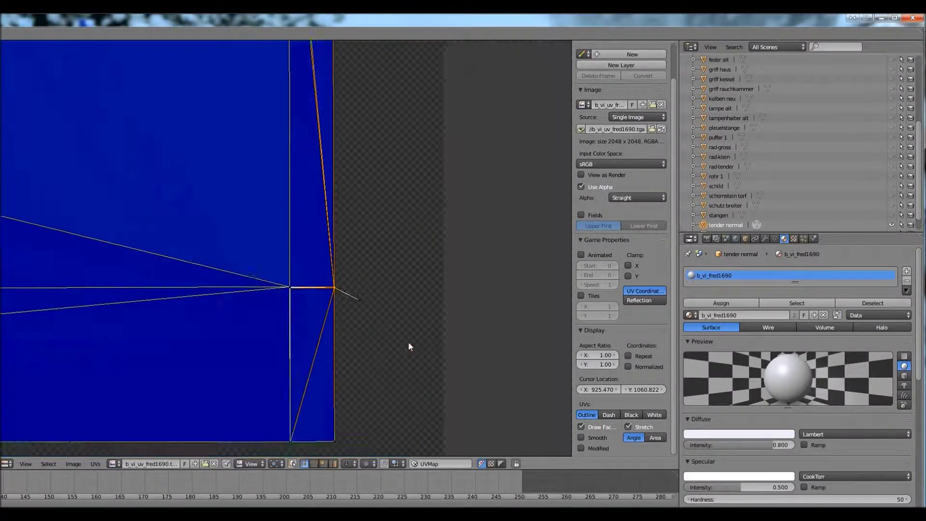
Step: Move the lower inner vertex at the second end panel's left side up toward the horizontal fold line
{"action": "scroll", "coordinate": [366, 272], "scroll_direction": "up", "scroll_amount": 6}
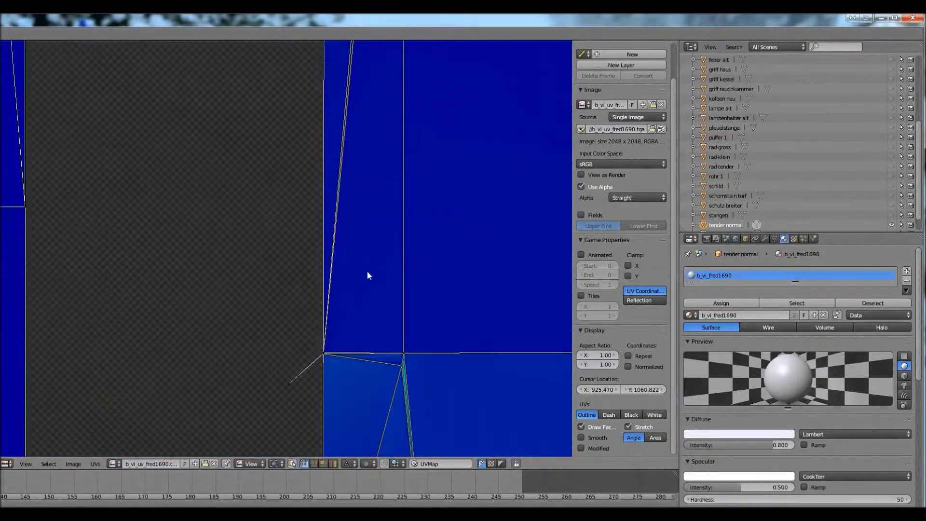
{"action": "key", "text": "g"}
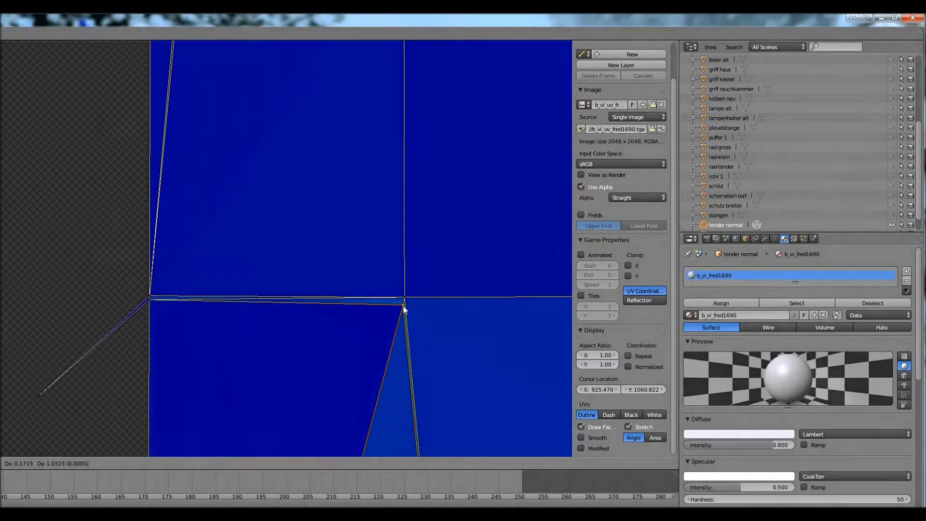
{"action": "left_click", "coordinate": [404, 316]}
{"action": "scroll", "coordinate": [346, 326], "scroll_direction": "down", "scroll_amount": 4}
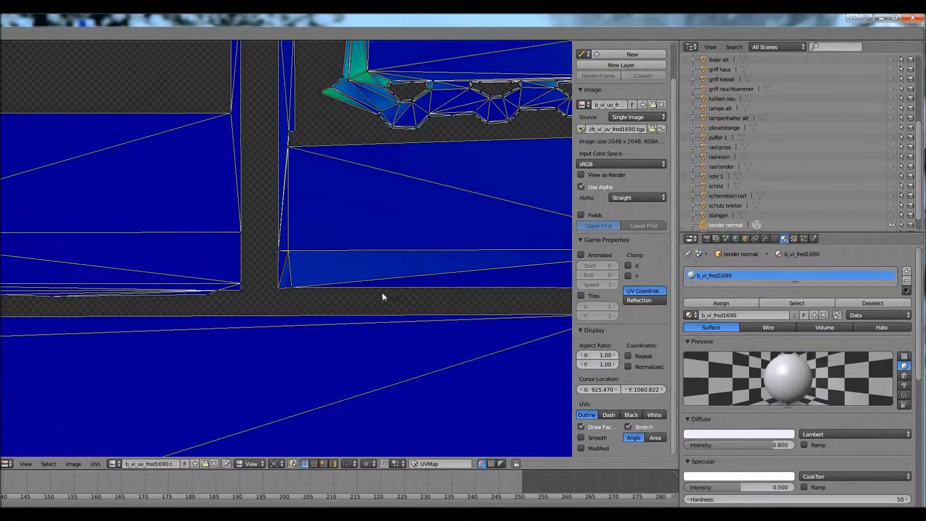
Step: Move the second end panel's bottom left corner vertex level with the bottom edge and under the outer edge
{"action": "scroll", "coordinate": [304, 346], "scroll_direction": "up", "scroll_amount": 3}
{"action": "key", "text": "g"}
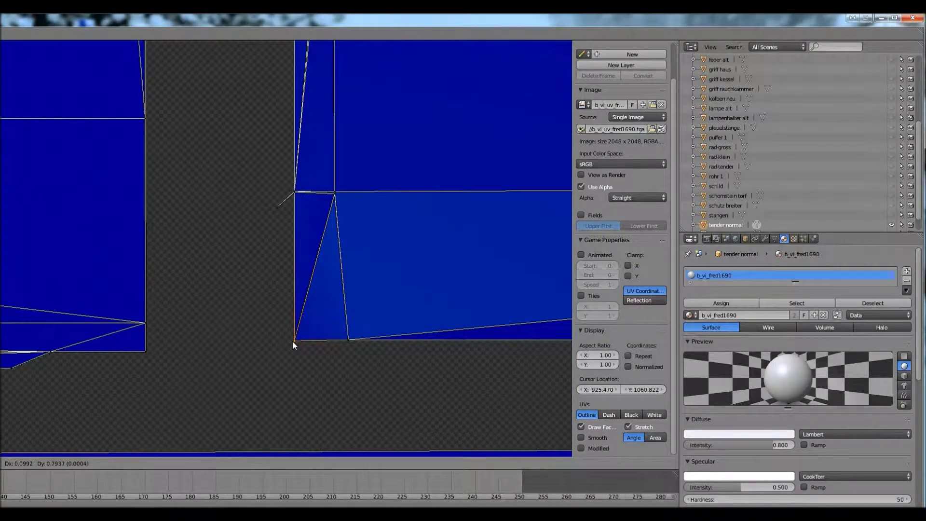
{"action": "left_click", "coordinate": [292, 341]}
{"action": "scroll", "coordinate": [292, 333], "scroll_direction": "down", "scroll_amount": 2}
{"action": "scroll", "coordinate": [292, 300], "scroll_direction": "down", "scroll_amount": 6}
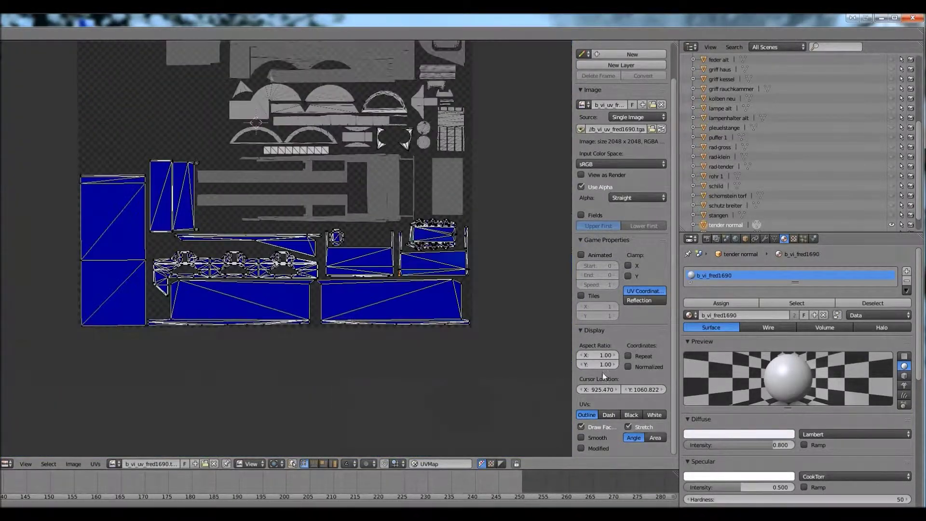
Step: Export the tender's UV layout as an image file
{"action": "key", "text": "a"}
{"action": "scroll", "coordinate": [369, 362], "scroll_direction": "down", "scroll_amount": 1}
{"action": "left_click", "coordinate": [95, 463]}
{"action": "left_click", "coordinate": [127, 445]}
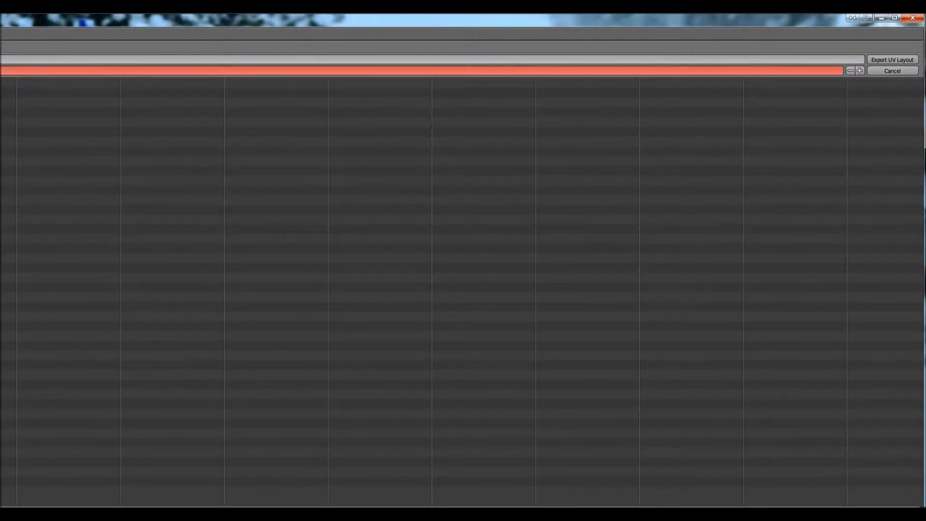
{"action": "left_click", "coordinate": [892, 59]}
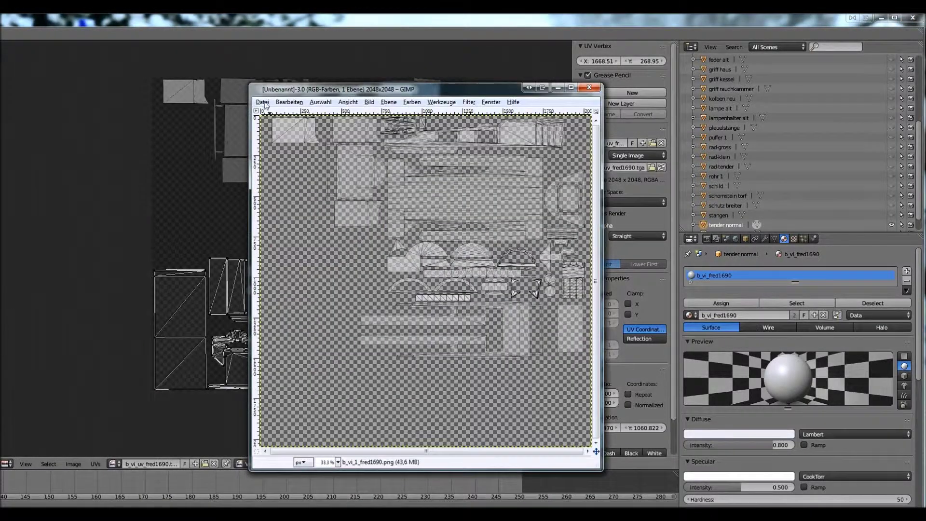
Step: Switch to GIMP, add the exported tender layout as a layer to the 2048x2048 UV image, and export the image
{"action": "left_click", "coordinate": [263, 102]}
{"action": "left_click", "coordinate": [289, 151]}
{"action": "left_click", "coordinate": [584, 428]}
{"action": "left_click", "coordinate": [262, 102]}
{"action": "left_click", "coordinate": [328, 225]}
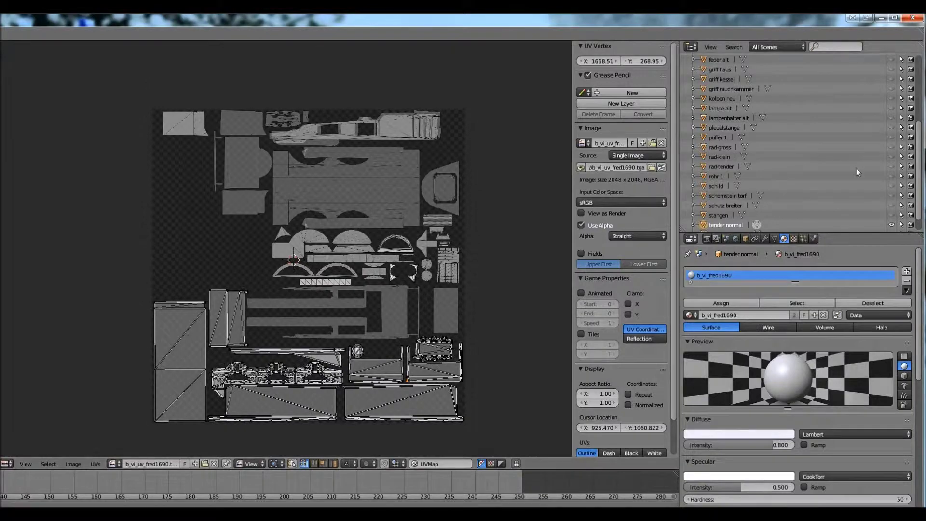
Step: Move the second wheel frame island below the layout and stack it exactly over the frame island already placed there
{"action": "scroll", "coordinate": [813, 187], "scroll_direction": "up", "scroll_amount": 5}
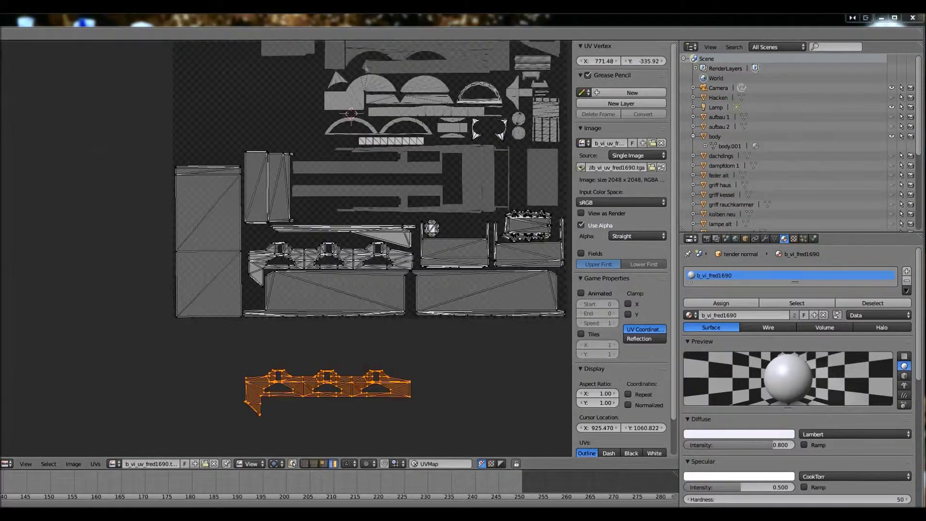
{"action": "key", "text": "g"}
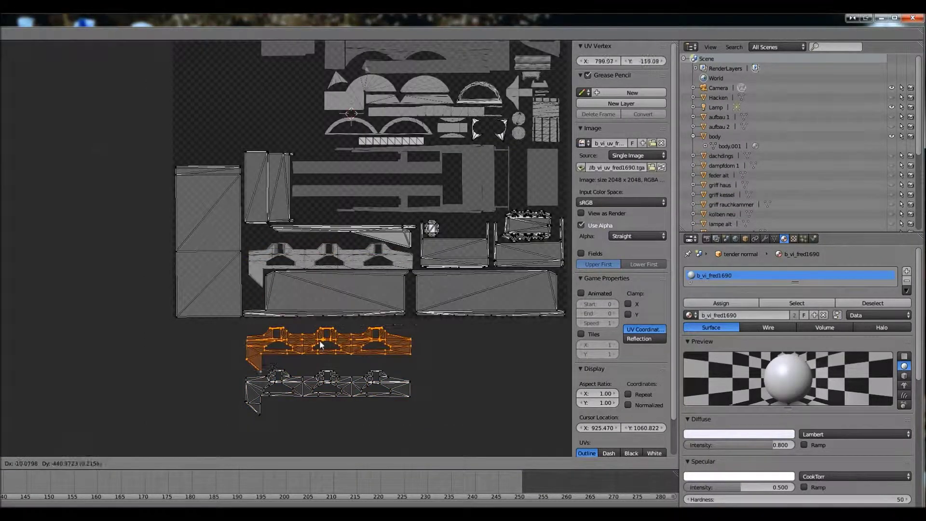
{"action": "left_click", "coordinate": [323, 333]}
{"action": "scroll", "coordinate": [326, 281], "scroll_direction": "up", "scroll_amount": 5}
{"action": "key", "text": "g"}
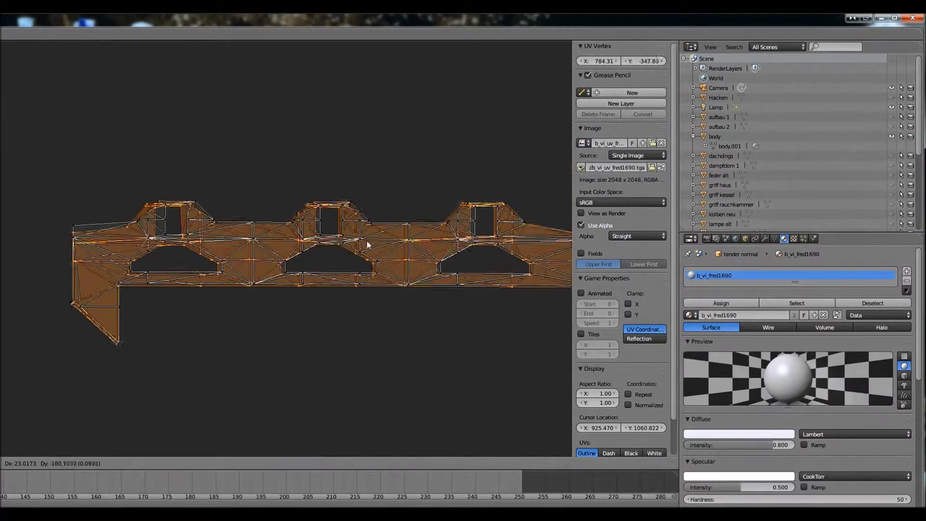
{"action": "left_click", "coordinate": [371, 241]}
Step: Match the right sloped-edge vertices of the left trapezoidal opening to those of the frame stacked with it
{"action": "scroll", "coordinate": [338, 266], "scroll_direction": "up", "scroll_amount": 2}
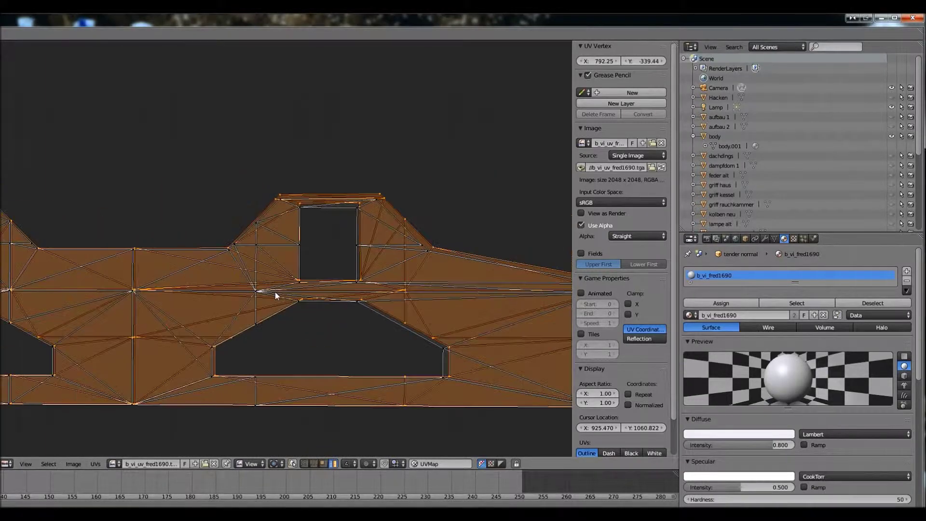
{"action": "scroll", "coordinate": [306, 261], "scroll_direction": "down", "scroll_amount": 2}
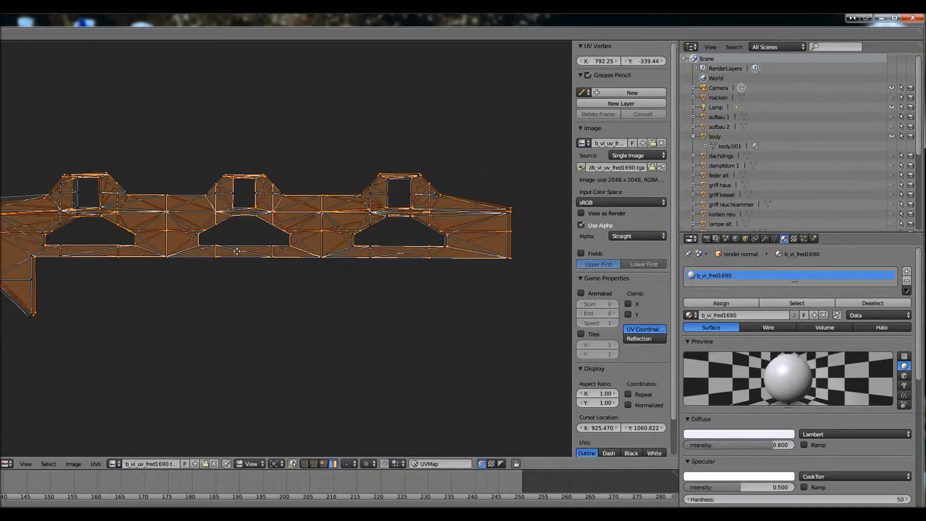
{"action": "scroll", "coordinate": [251, 307], "scroll_direction": "up", "scroll_amount": 4}
{"action": "middle_click_drag", "start_coordinate": [246, 305], "coordinate": [259, 307]}
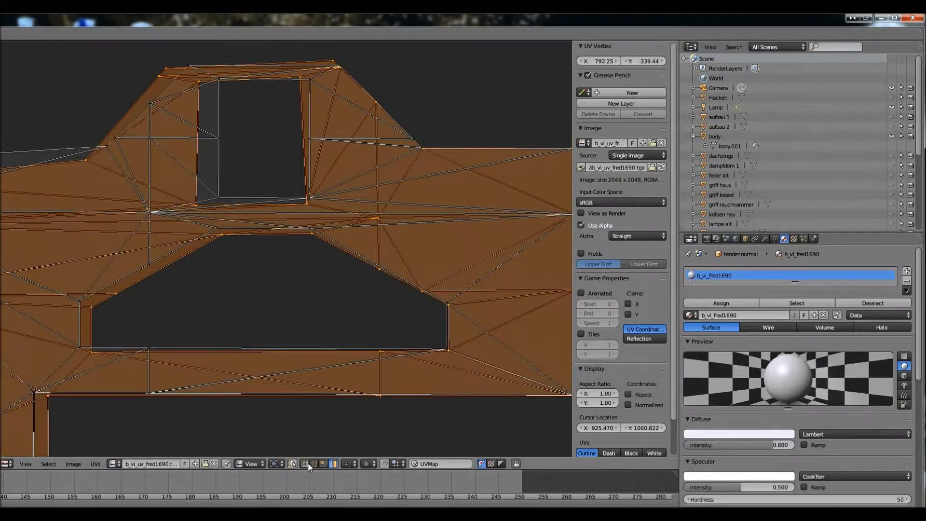
{"action": "scroll", "coordinate": [320, 258], "scroll_direction": "up", "scroll_amount": 2}
{"action": "key", "text": "a"}
{"action": "right_click", "coordinate": [404, 268]}
{"action": "scroll", "coordinate": [433, 317], "scroll_direction": "up", "scroll_amount": 3}
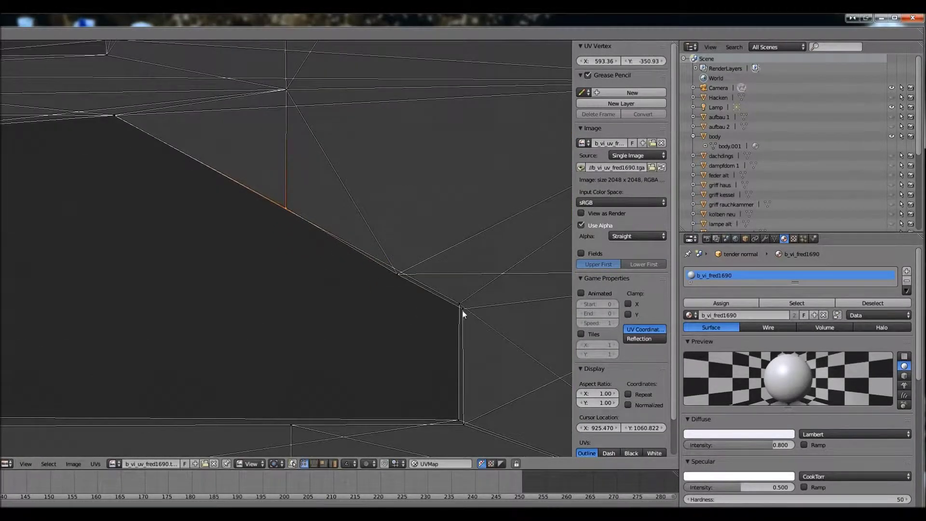
{"action": "key", "text": "g"}
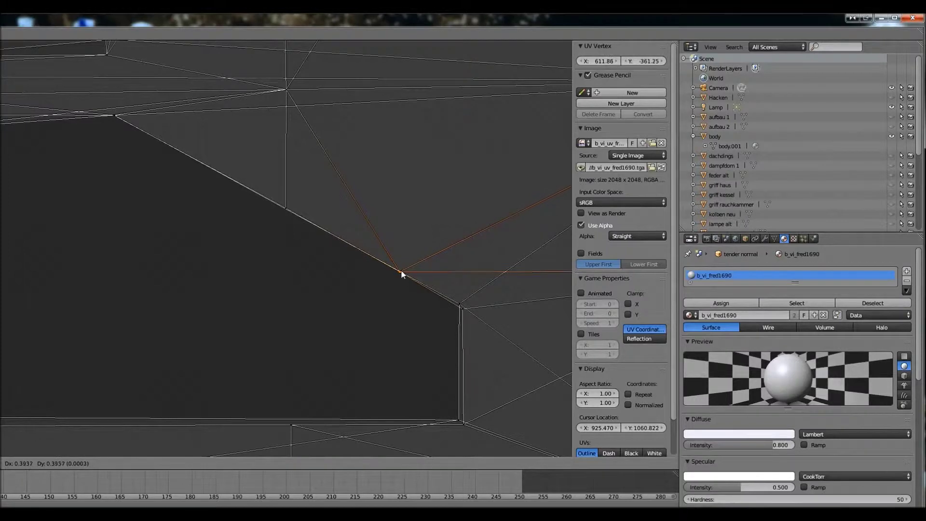
{"action": "left_click", "coordinate": [459, 304]}
Step: Move the lower right corner vertex of the left trapezoidal opening onto its counterpart in the stacked frame
{"action": "right_click", "coordinate": [459, 419]}
{"action": "key", "text": "g"}
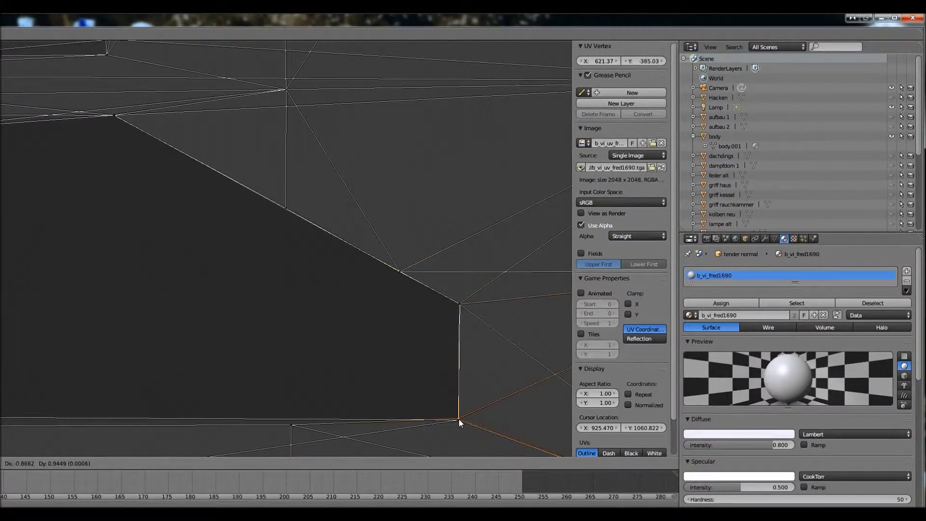
{"action": "key", "text": "y"}
{"action": "left_click", "coordinate": [336, 334]}
Step: Match the left corner and sloped-edge vertices of the same trapezoidal opening to their counterparts in the stacked frame
{"action": "middle_click_drag", "start_coordinate": [336, 334], "coordinate": [220, 362]}
{"action": "right_click", "coordinate": [207, 343]}
{"action": "key", "text": "g"}
{"action": "left_click", "coordinate": [182, 340]}
{"action": "right_click", "coordinate": [184, 225]}
{"action": "key", "text": "g"}
{"action": "right_click", "coordinate": [275, 210]}
{"action": "right_click", "coordinate": [252, 189]}
{"action": "key", "text": "g"}
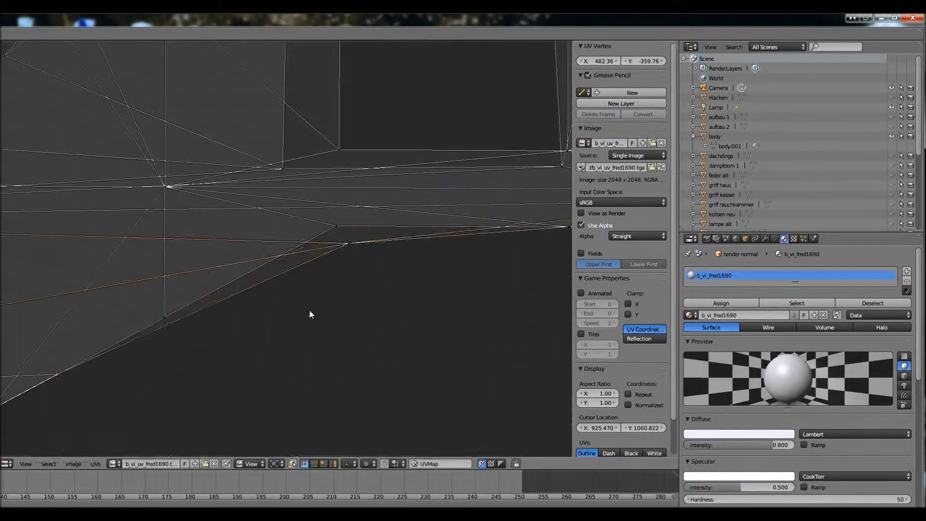
{"action": "left_click", "coordinate": [334, 225]}
{"action": "scroll", "coordinate": [374, 270], "scroll_direction": "down", "scroll_amount": 4}
Step: Move the vertices at the stacked frames' upper left end outward onto the outer frame's corner and edge vertices
{"action": "middle_click_drag", "start_coordinate": [310, 285], "coordinate": [399, 290]}
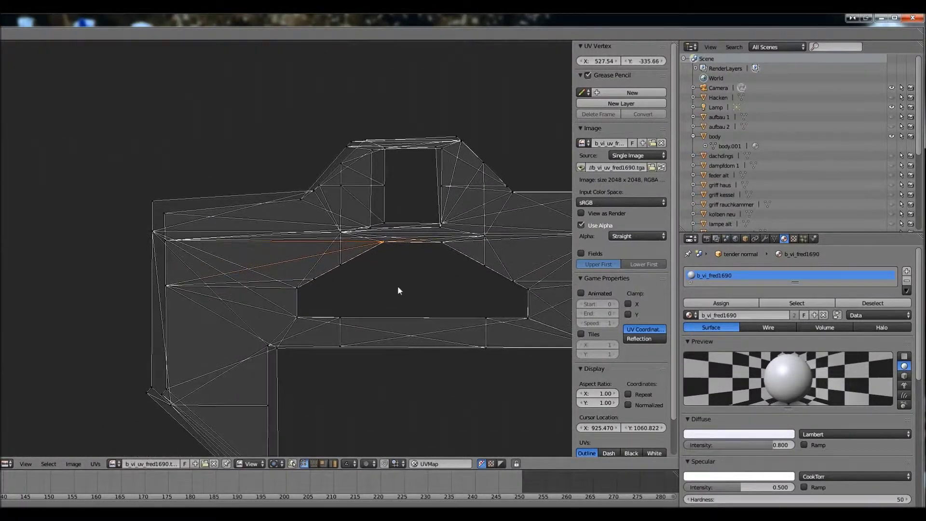
{"action": "scroll", "coordinate": [141, 270], "scroll_direction": "up", "scroll_amount": 2}
{"action": "key", "text": "g"}
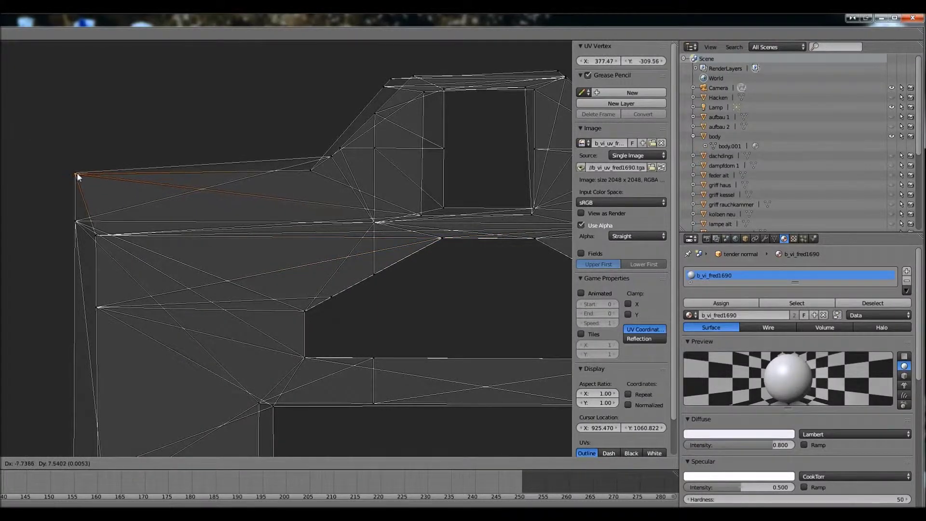
{"action": "left_click", "coordinate": [78, 225]}
{"action": "scroll", "coordinate": [212, 239], "scroll_direction": "up", "scroll_amount": 3}
{"action": "key", "text": "g"}
{"action": "left_click", "coordinate": [167, 167]}
Step: Match the outer corner and lower tip vertices at the stacked frames' left end to their counterparts
{"action": "scroll", "coordinate": [188, 239], "scroll_direction": "up", "scroll_amount": 3}
{"action": "key", "text": "g"}
{"action": "left_click", "coordinate": [152, 236]}
{"action": "scroll", "coordinate": [356, 340], "scroll_direction": "up", "scroll_amount": 3}
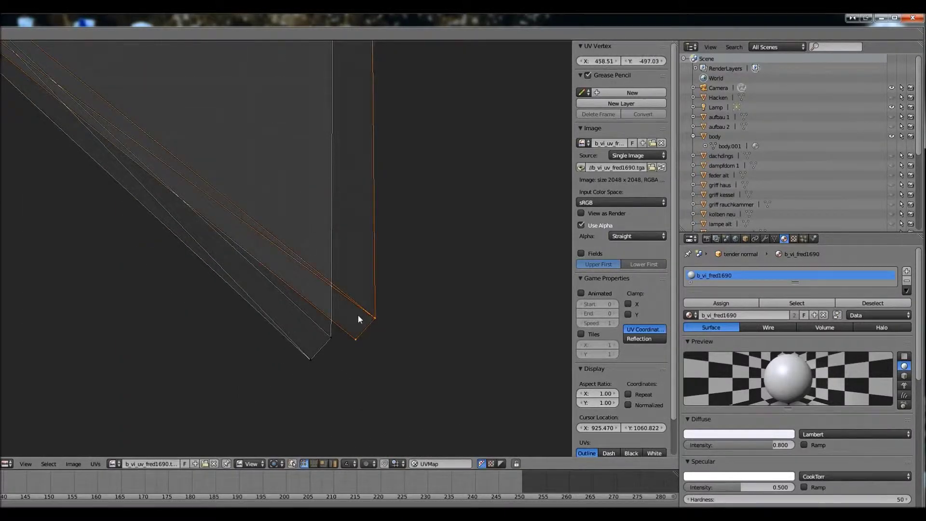
{"action": "key", "text": "g"}
{"action": "left_click", "coordinate": [313, 334]}
Step: Move the frame's inner corner vertex below the left trapezoidal opening onto the stacked frame's corner
{"action": "scroll", "coordinate": [275, 378], "scroll_direction": "down", "scroll_amount": 3}
{"action": "scroll", "coordinate": [311, 230], "scroll_direction": "up", "scroll_amount": 3}
{"action": "key", "text": "g"}
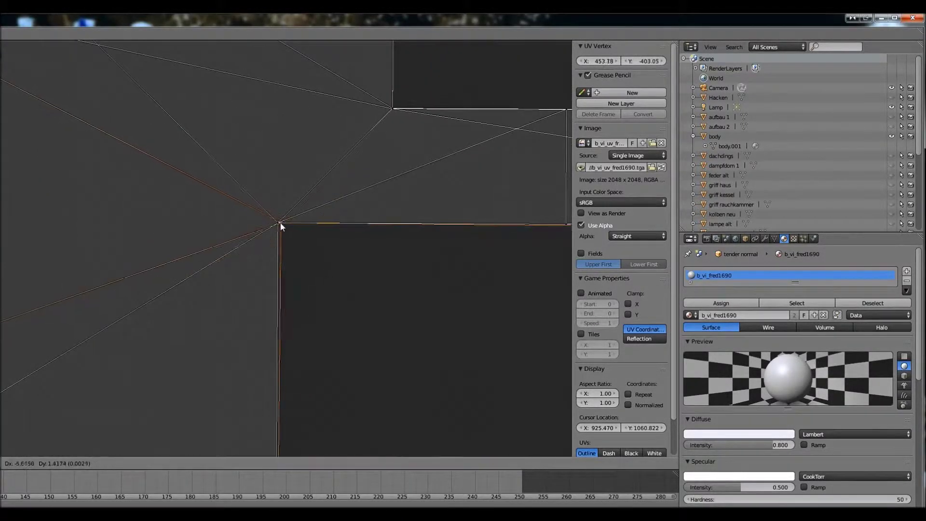
{"action": "left_click", "coordinate": [286, 227]}
{"action": "scroll", "coordinate": [308, 258], "scroll_direction": "down", "scroll_amount": 5}
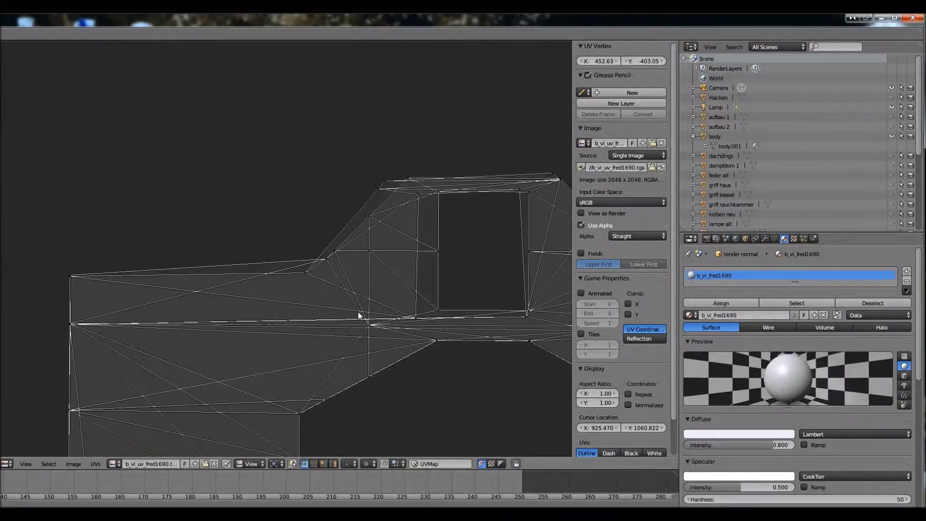
Step: Align the lower corner vertices of the left rectangular opening with those of the stacked frame
{"action": "scroll", "coordinate": [348, 316], "scroll_direction": "up", "scroll_amount": 3}
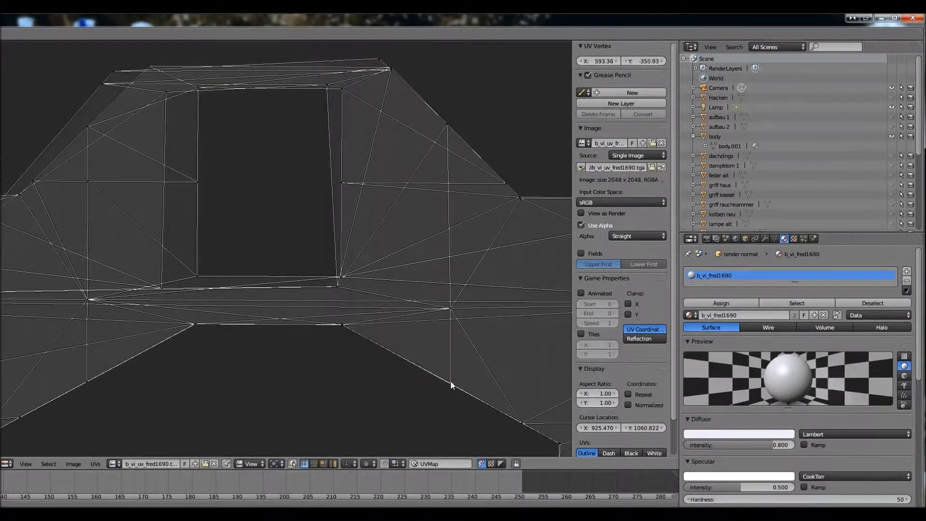
{"action": "scroll", "coordinate": [450, 381], "scroll_direction": "up", "scroll_amount": 2}
{"action": "right_click", "coordinate": [551, 343]}
{"action": "right_click", "coordinate": [373, 306]}
{"action": "key", "text": "g"}
{"action": "left_click", "coordinate": [377, 298]}
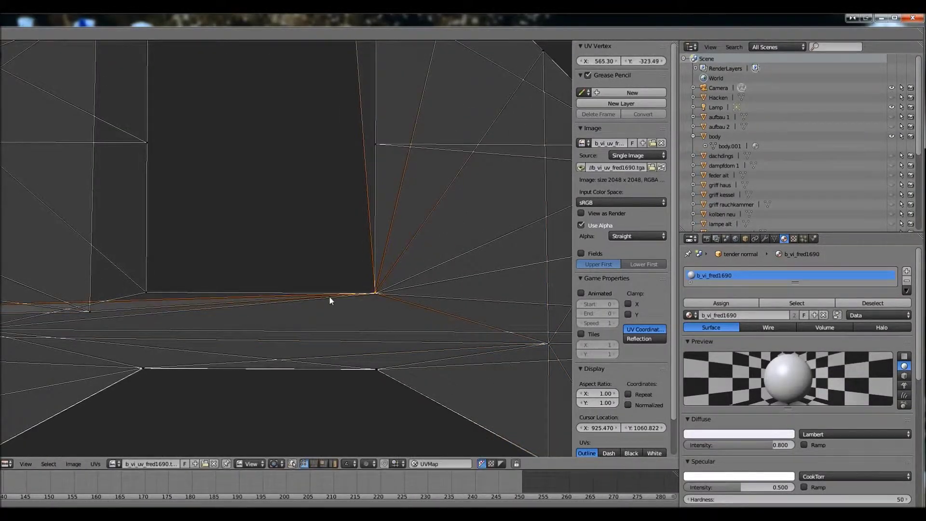
{"action": "scroll", "coordinate": [331, 283], "scroll_direction": "down", "scroll_amount": 1}
{"action": "scroll", "coordinate": [300, 273], "scroll_direction": "up", "scroll_amount": 2}
{"action": "right_click", "coordinate": [210, 288], "text": "shift"}
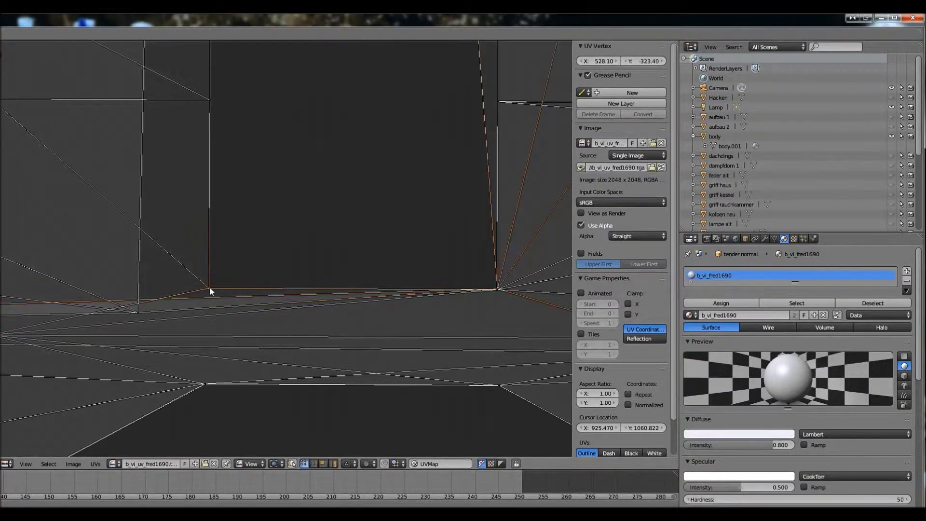
{"action": "scroll", "coordinate": [217, 304], "scroll_direction": "down", "scroll_amount": 3}
Step: Match the left rectangular opening's upper corners and lower left corner to the stacked frame's corners
{"action": "right_click", "coordinate": [333, 145]}
{"action": "key", "text": "g"}
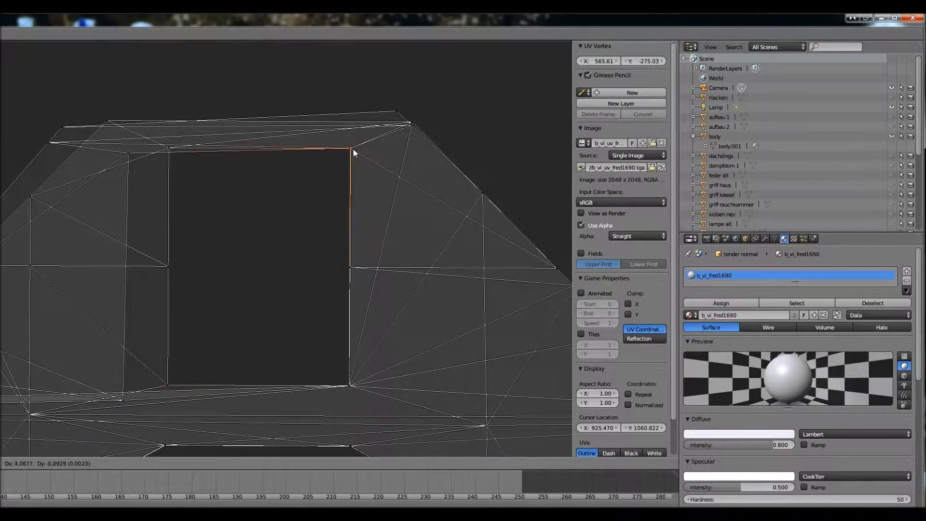
{"action": "scroll", "coordinate": [352, 310], "scroll_direction": "up", "scroll_amount": 2}
{"action": "scroll", "coordinate": [211, 227], "scroll_direction": "down", "scroll_amount": 1}
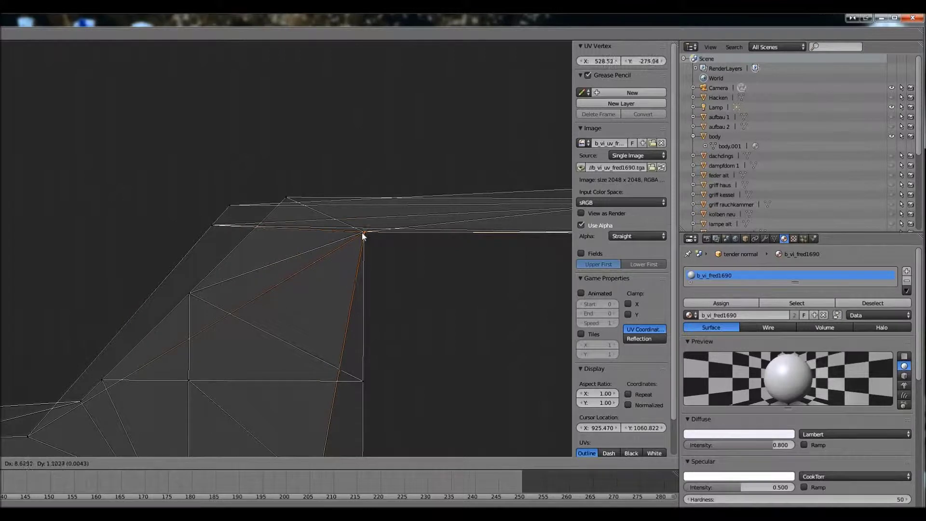
{"action": "scroll", "coordinate": [354, 376], "scroll_direction": "down", "scroll_amount": 2}
{"action": "scroll", "coordinate": [322, 374], "scroll_direction": "up", "scroll_amount": 3}
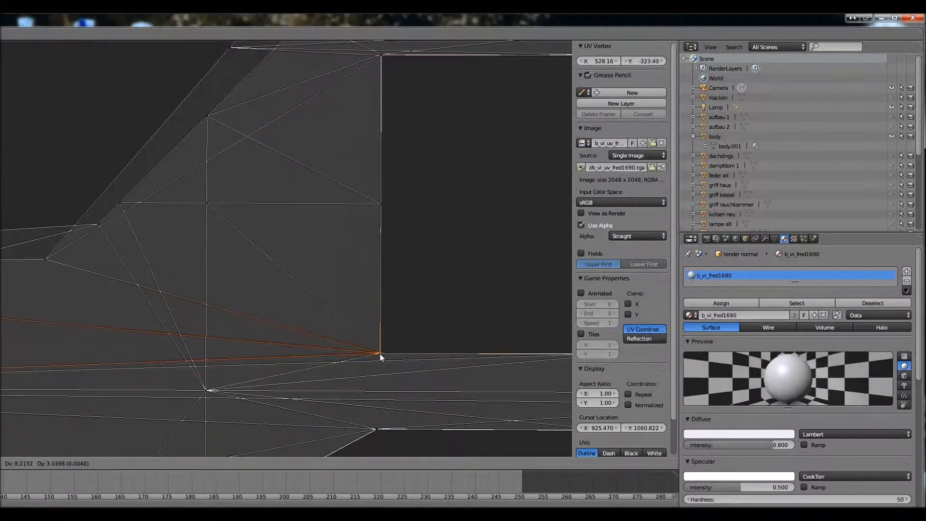
{"action": "left_click", "coordinate": [380, 355]}
Step: Overlay the outline vertices along the left slope of the first raised section on their counterparts
{"action": "right_click_drag", "start_coordinate": [268, 174], "coordinate": [294, 200]}
{"action": "middle_click_drag", "start_coordinate": [294, 200], "coordinate": [273, 275]}
{"action": "right_click", "coordinate": [378, 283]}
{"action": "middle_click_drag", "start_coordinate": [378, 283], "coordinate": [407, 251]}
{"action": "scroll", "coordinate": [407, 252], "scroll_direction": "up", "scroll_amount": 3}
{"action": "key", "text": "g"}
{"action": "right_click", "coordinate": [310, 324]}
{"action": "key", "text": "g"}
{"action": "key", "text": "g"}
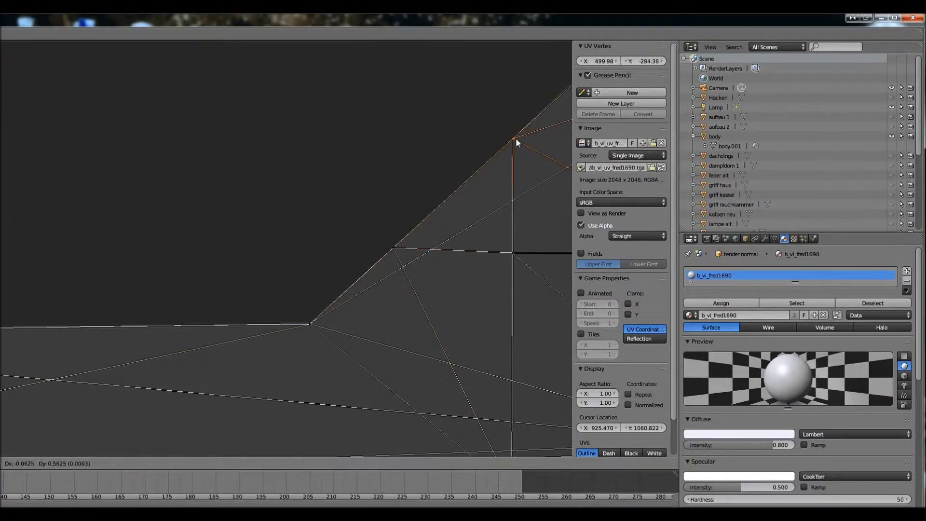
{"action": "left_click", "coordinate": [517, 140]}
Step: Move the vertices at the first raised section's upper right corner onto the matching corner of the stacked frame
{"action": "scroll", "coordinate": [516, 140], "scroll_direction": "down", "scroll_amount": 3}
{"action": "middle_click_drag", "start_coordinate": [429, 207], "coordinate": [269, 244]}
{"action": "scroll", "coordinate": [297, 252], "scroll_direction": "down", "scroll_amount": 3}
{"action": "scroll", "coordinate": [297, 252], "scroll_direction": "up", "scroll_amount": 6}
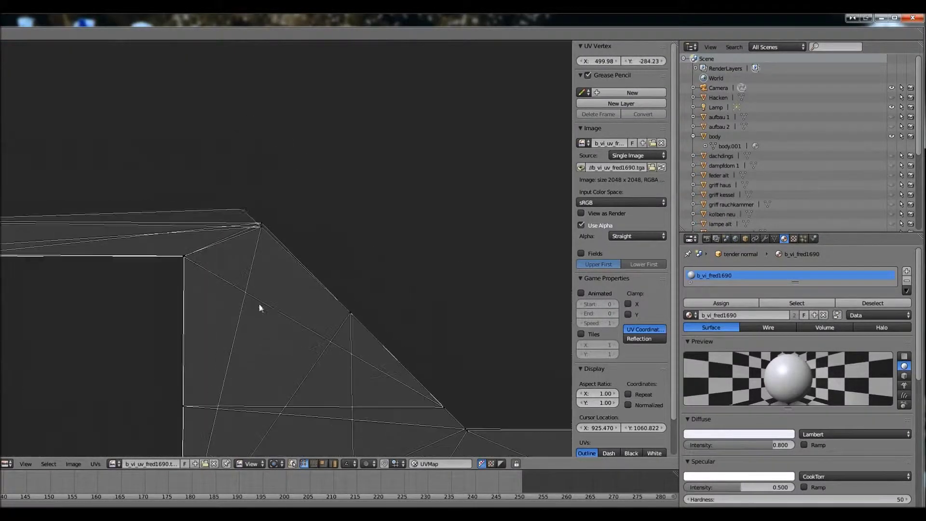
{"action": "right_click", "coordinate": [239, 209]}
{"action": "middle_click_drag", "start_coordinate": [260, 213], "coordinate": [214, 146]}
{"action": "key", "text": "g"}
{"action": "left_click", "coordinate": [227, 193]}
{"action": "key", "text": "g"}
{"action": "left_click", "coordinate": [235, 190]}
Step: Match the lower left corner vertex of the middle rectangular opening to the stacked frame
{"action": "scroll", "coordinate": [318, 288], "scroll_direction": "down", "scroll_amount": 5}
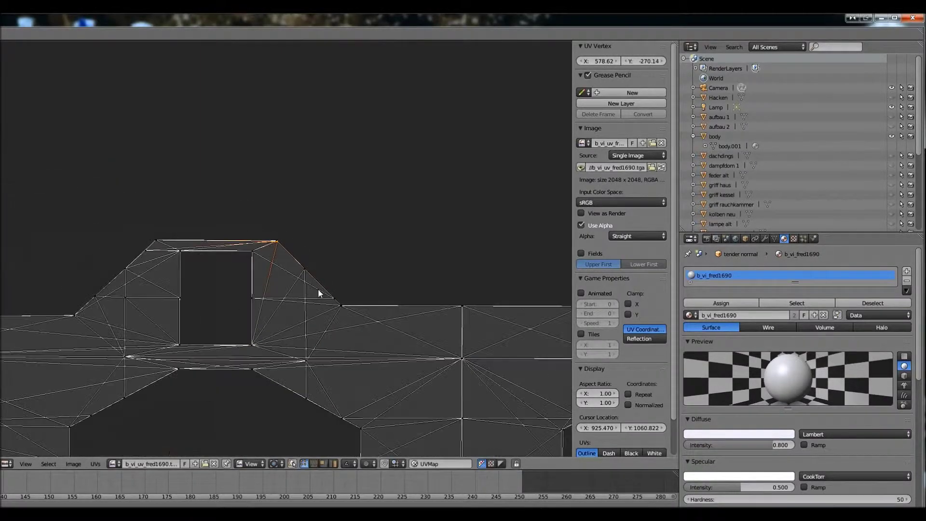
{"action": "scroll", "coordinate": [300, 289], "scroll_direction": "up", "scroll_amount": 2}
{"action": "scroll", "coordinate": [269, 291], "scroll_direction": "down", "scroll_amount": 2}
{"action": "scroll", "coordinate": [268, 292], "scroll_direction": "down", "scroll_amount": 2}
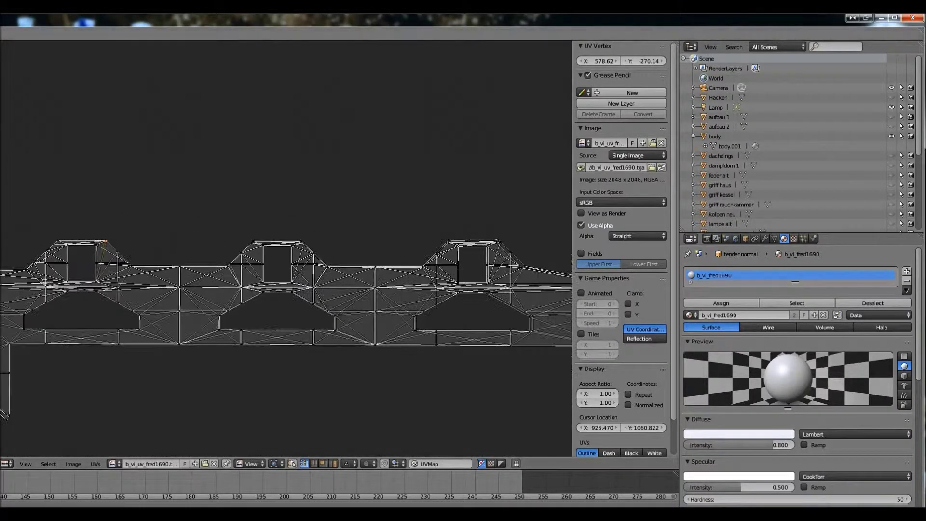
{"action": "scroll", "coordinate": [227, 289], "scroll_direction": "up", "scroll_amount": 6}
{"action": "scroll", "coordinate": [254, 325], "scroll_direction": "down", "scroll_amount": 2}
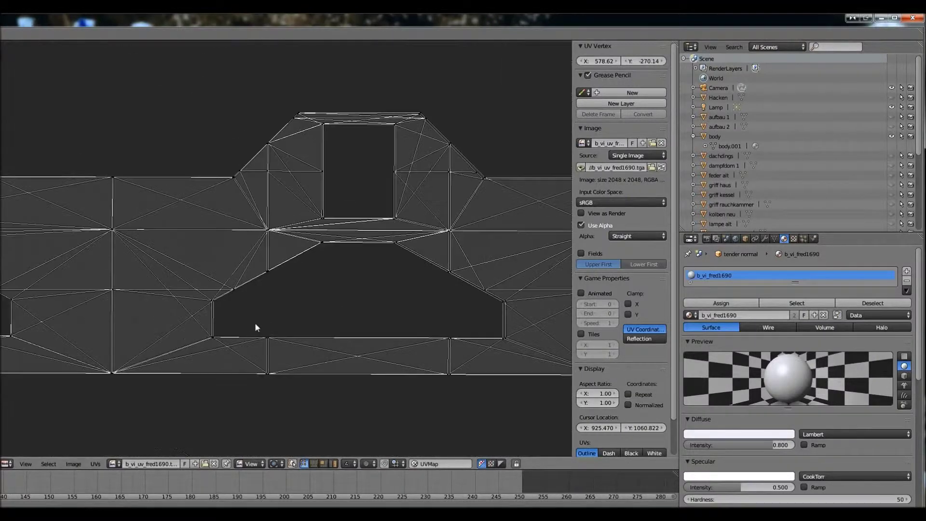
{"action": "scroll", "coordinate": [234, 378], "scroll_direction": "up", "scroll_amount": 4}
{"action": "right_click", "coordinate": [266, 352]}
{"action": "key", "text": "g"}
{"action": "left_click", "coordinate": [261, 353]}
{"action": "scroll", "coordinate": [289, 338], "scroll_direction": "down", "scroll_amount": 1}
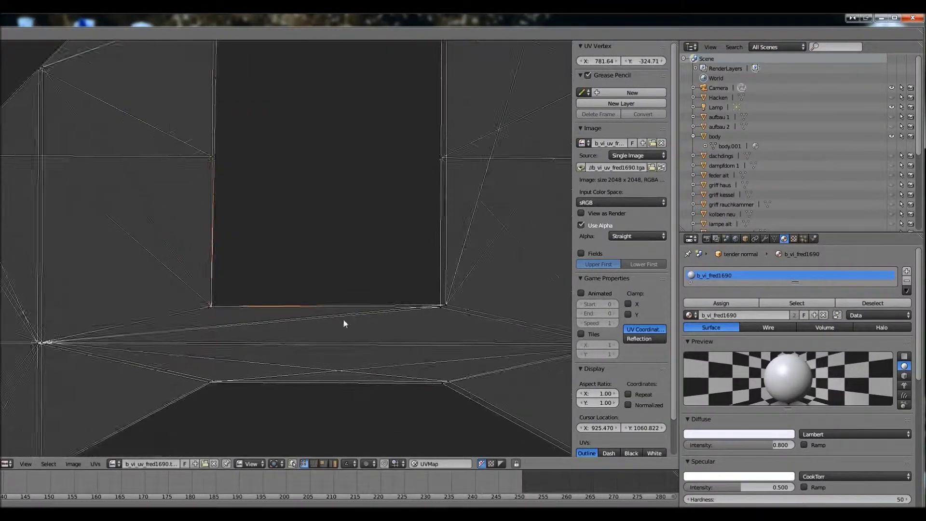
Step: Align the middle rectangular opening's lower right and upper corner vertices with those of the stacked frame
{"action": "scroll", "coordinate": [542, 340], "scroll_direction": "up", "scroll_amount": 2}
{"action": "left_click", "coordinate": [532, 343]}
{"action": "scroll", "coordinate": [337, 424], "scroll_direction": "down", "scroll_amount": 2}
{"action": "scroll", "coordinate": [480, 189], "scroll_direction": "up", "scroll_amount": 3}
{"action": "right_click", "coordinate": [480, 189]}
{"action": "key", "text": "g"}
{"action": "left_click", "coordinate": [475, 195]}
{"action": "right_click", "coordinate": [116, 193]}
{"action": "scroll", "coordinate": [111, 196], "scroll_direction": "down", "scroll_amount": 2}
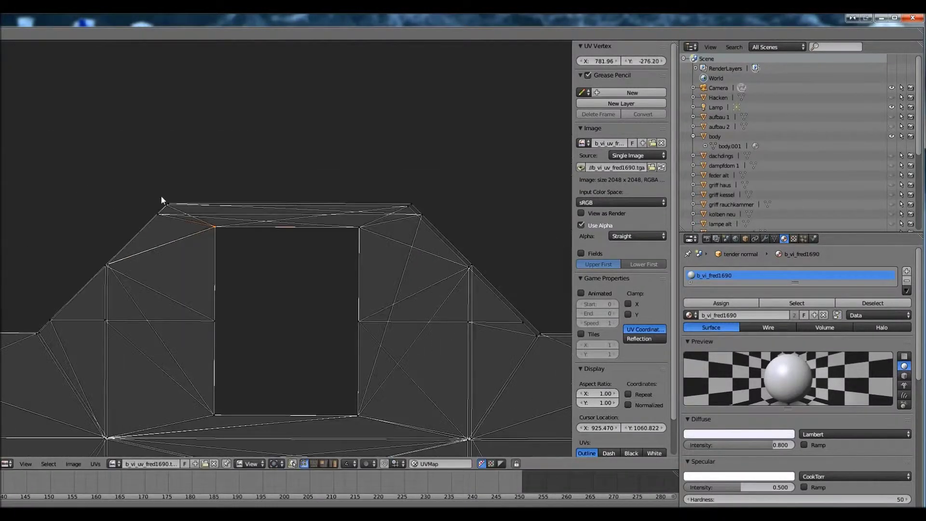
Step: Match the upper left and upper right roof corner vertices of the middle raised section to their counterparts
{"action": "scroll", "coordinate": [179, 278], "scroll_direction": "up", "scroll_amount": 2}
{"action": "key", "text": "g"}
{"action": "left_click", "coordinate": [68, 230]}
{"action": "scroll", "coordinate": [247, 279], "scroll_direction": "up", "scroll_amount": 2}
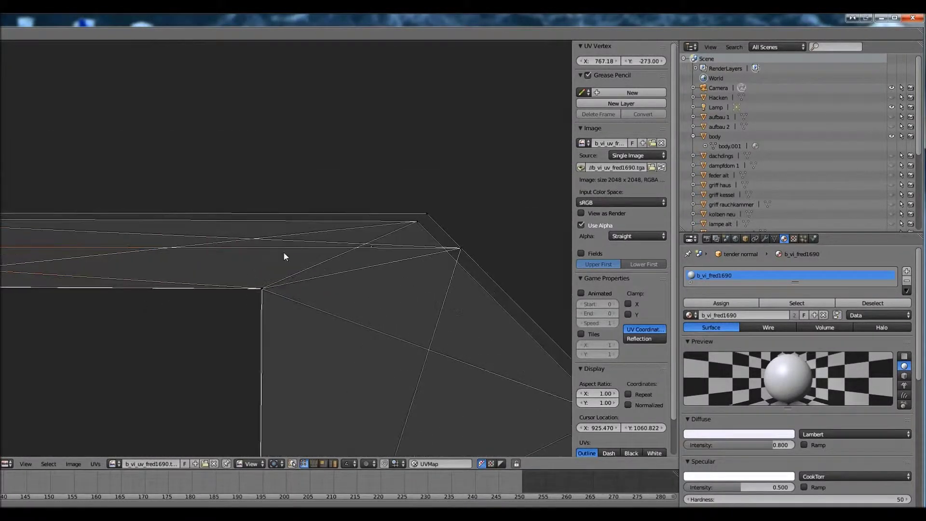
{"action": "key", "text": "g"}
{"action": "left_click", "coordinate": [420, 217]}
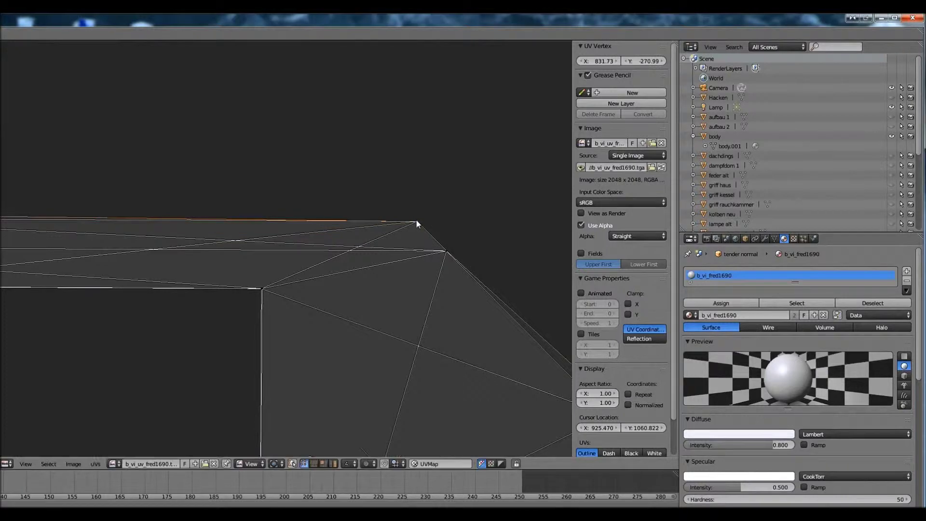
Step: Overlay the vertices down the middle raised section's right slope and at its foot on their counterparts
{"action": "scroll", "coordinate": [227, 273], "scroll_direction": "down", "scroll_amount": 2}
{"action": "scroll", "coordinate": [228, 270], "scroll_direction": "up", "scroll_amount": 2}
{"action": "right_click", "coordinate": [335, 189]}
{"action": "key", "text": "g"}
{"action": "left_click", "coordinate": [329, 188]}
{"action": "right_click", "coordinate": [466, 317]}
{"action": "key", "text": "g"}
{"action": "scroll", "coordinate": [403, 285], "scroll_direction": "up", "scroll_amount": 3}
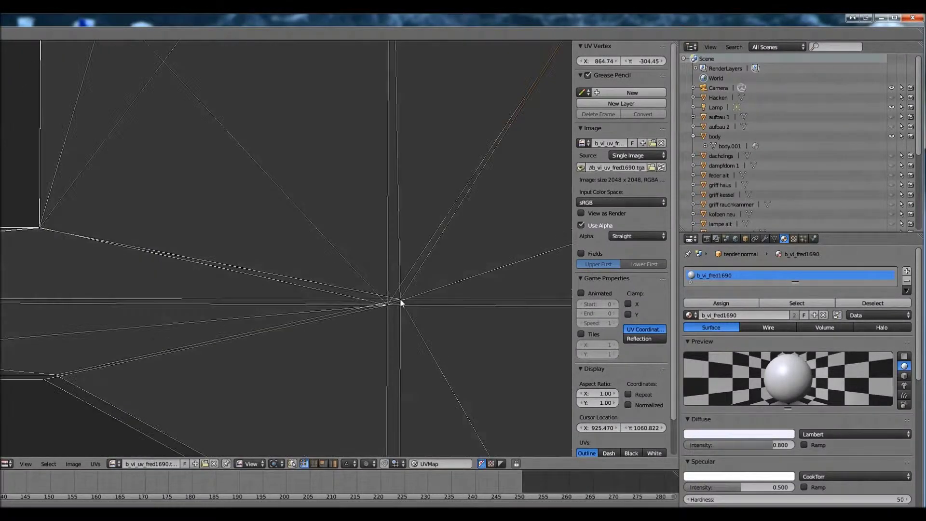
{"action": "scroll", "coordinate": [390, 309], "scroll_direction": "down", "scroll_amount": 2}
{"action": "left_click", "coordinate": [359, 340]}
Step: Match the right corner and lower edge vertices of the middle trapezoidal opening to the stacked frame
{"action": "scroll", "coordinate": [463, 371], "scroll_direction": "up", "scroll_amount": 3}
{"action": "right_click", "coordinate": [440, 360]}
{"action": "key", "text": "g"}
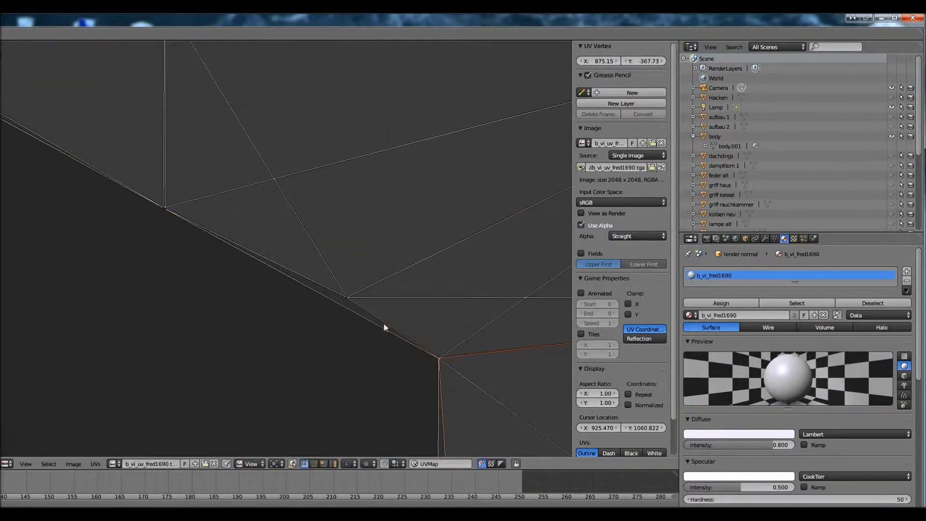
{"action": "scroll", "coordinate": [236, 271], "scroll_direction": "down", "scroll_amount": 2}
{"action": "scroll", "coordinate": [459, 348], "scroll_direction": "up", "scroll_amount": 2}
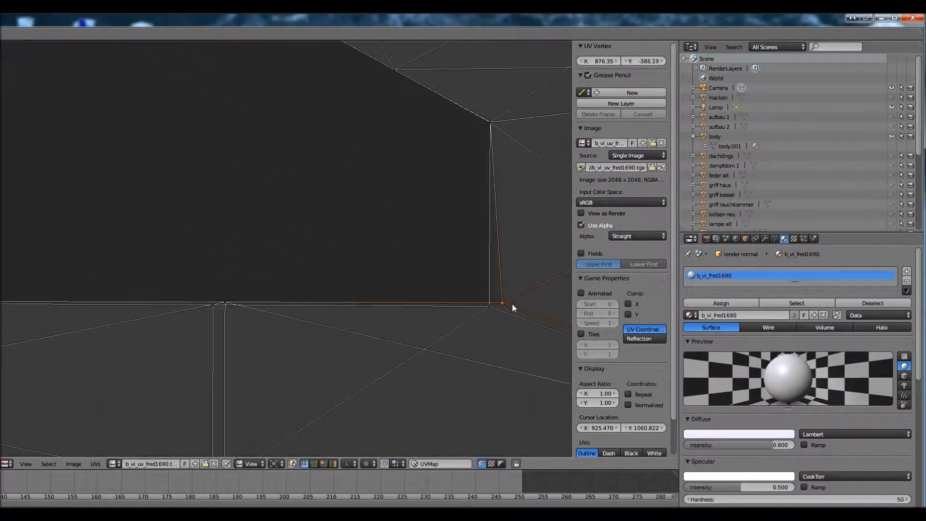
{"action": "left_click", "coordinate": [227, 306]}
Step: Move the frame's bottom edge vertex below the middle trapezoidal opening's right half onto its counterpart
{"action": "scroll", "coordinate": [215, 355], "scroll_direction": "down", "scroll_amount": 4}
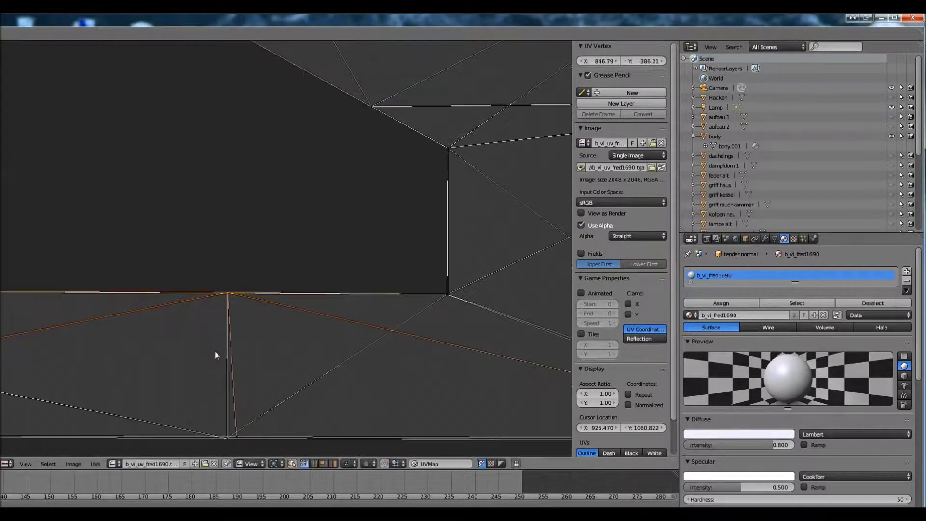
{"action": "scroll", "coordinate": [421, 331], "scroll_direction": "up", "scroll_amount": 3}
{"action": "right_click", "coordinate": [410, 289]}
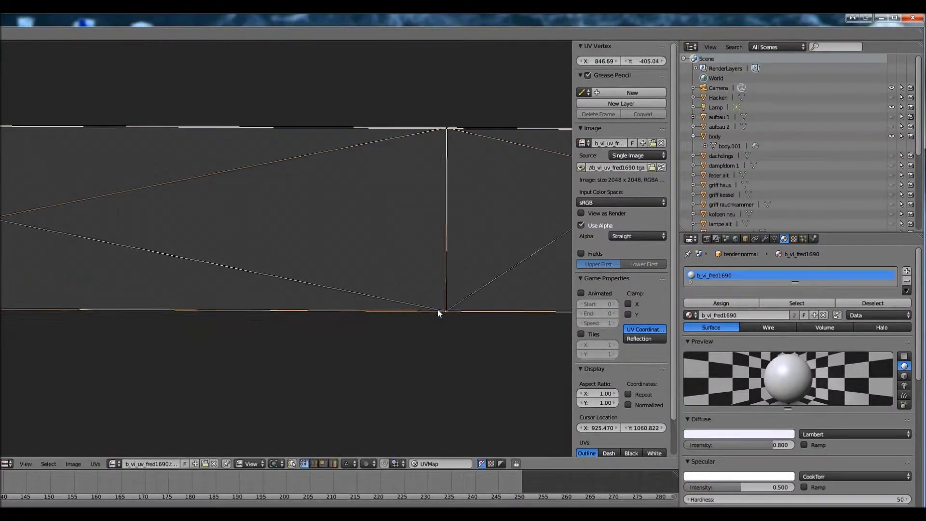
{"action": "scroll", "coordinate": [291, 313], "scroll_direction": "down", "scroll_amount": 2}
{"action": "scroll", "coordinate": [291, 313], "scroll_direction": "down", "scroll_amount": 1}
Step: Align the bottom edge and lower opening edge vertices at the middle trapezoidal opening's left half with their counterparts
{"action": "middle_click_drag", "start_coordinate": [291, 312], "coordinate": [356, 344]}
{"action": "scroll", "coordinate": [334, 279], "scroll_direction": "up", "scroll_amount": 3}
{"action": "right_click", "coordinate": [311, 372]}
{"action": "key", "text": "g"}
{"action": "left_click", "coordinate": [303, 372]}
{"action": "right_click", "coordinate": [305, 188], "text": "shift"}
{"action": "key", "text": "g"}
{"action": "left_click", "coordinate": [302, 185]}
Step: Match the middle trapezoidal opening's left side vertices and the junction vertex above its slope to the stacked frame
{"action": "right_click", "coordinate": [415, 129]}
{"action": "key", "text": "g"}
{"action": "left_click", "coordinate": [376, 247]}
{"action": "scroll", "coordinate": [376, 248], "scroll_direction": "up", "scroll_amount": 2}
{"action": "right_click", "coordinate": [466, 218]}
{"action": "key", "text": "g"}
{"action": "left_click", "coordinate": [458, 221]}
{"action": "scroll", "coordinate": [458, 221], "scroll_direction": "up", "scroll_amount": 3}
{"action": "key", "text": "g"}
{"action": "left_click", "coordinate": [502, 231]}
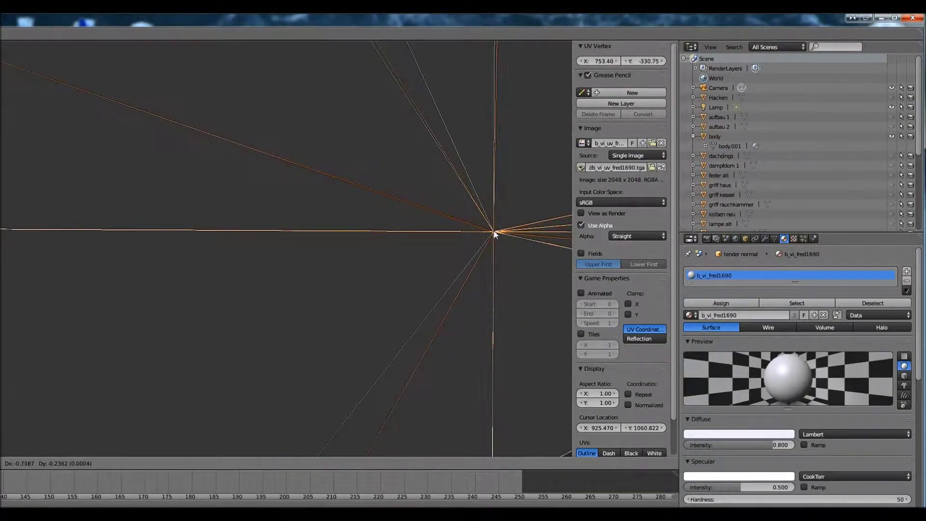
{"action": "scroll", "coordinate": [302, 304], "scroll_direction": "down", "scroll_amount": 6}
{"action": "scroll", "coordinate": [357, 269], "scroll_direction": "up", "scroll_amount": 6}
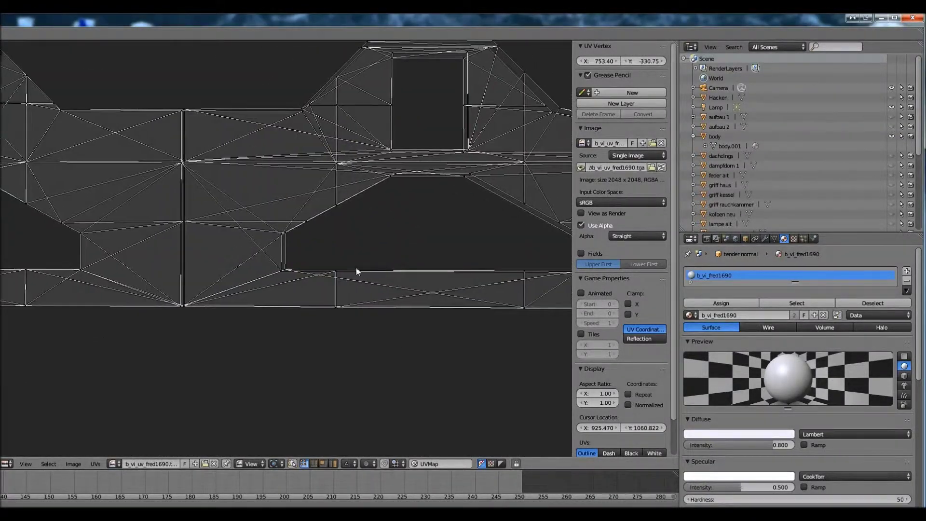
Step: Align the vertices of the vertical edge between the middle and right openings, from bottom to top, with the stacked frame
{"action": "right_click", "coordinate": [209, 139]}
{"action": "key", "text": "g"}
{"action": "left_click", "coordinate": [206, 140]}
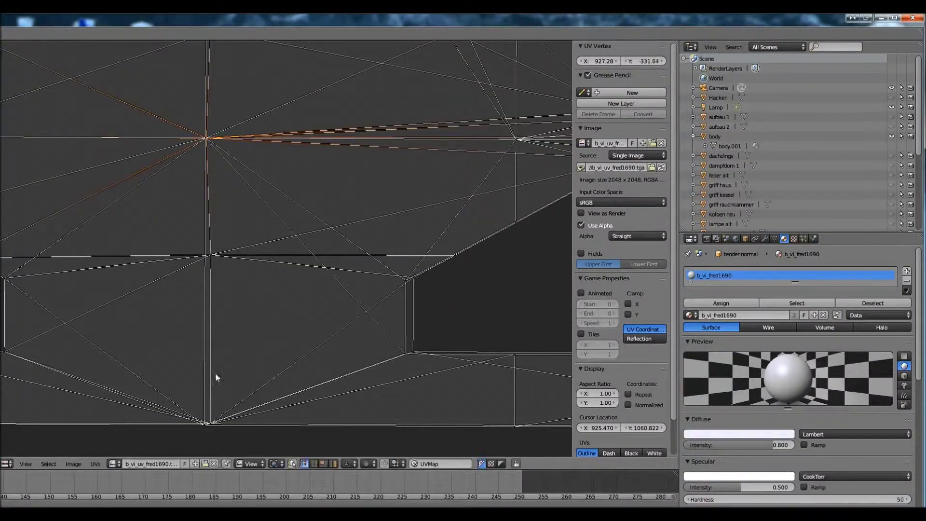
{"action": "key", "text": "g"}
{"action": "left_click", "coordinate": [206, 426]}
{"action": "right_click", "coordinate": [212, 257]}
{"action": "key", "text": "g"}
{"action": "left_click", "coordinate": [205, 259]}
{"action": "scroll", "coordinate": [238, 283], "scroll_direction": "down", "scroll_amount": 2}
{"action": "right_click", "coordinate": [241, 253]}
{"action": "key", "text": "g"}
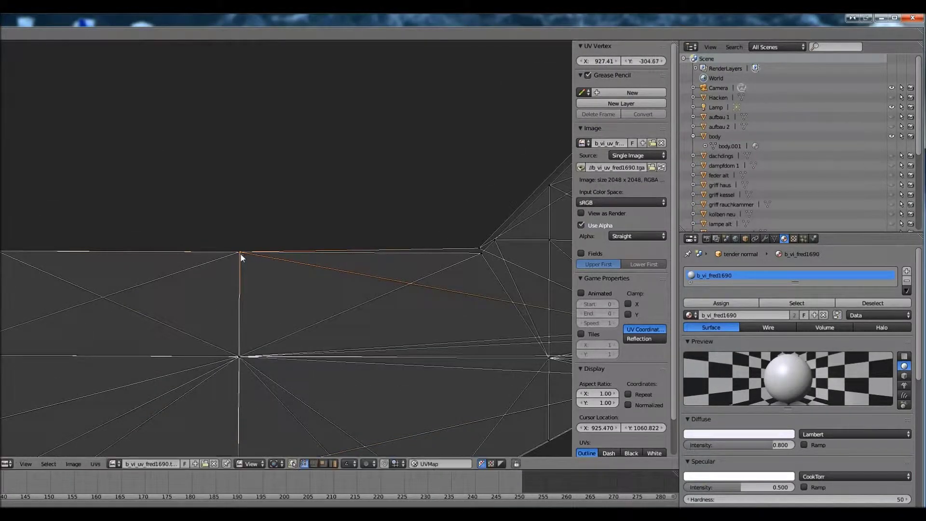
{"action": "left_click", "coordinate": [354, 372]}
Step: Move the left corner vertices of the right trapezoidal opening onto those of the stacked frame
{"action": "right_click", "coordinate": [348, 423]}
{"action": "key", "text": "g"}
{"action": "left_click", "coordinate": [354, 329]}
{"action": "right_click", "coordinate": [353, 329]}
{"action": "key", "text": "g"}
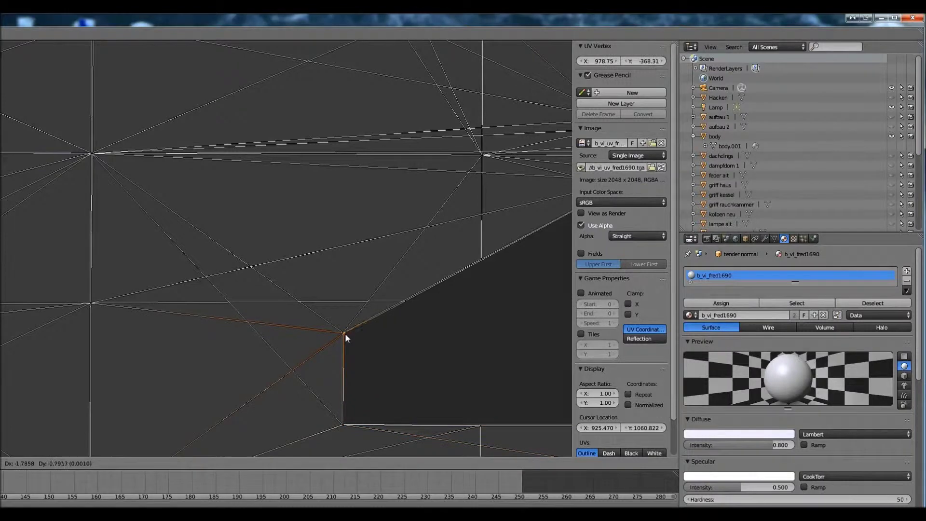
{"action": "left_click", "coordinate": [345, 334]}
Step: Match the right trapezoidal opening's sloped-edge, right corner and lower edge vertices to their counterparts
{"action": "middle_click_drag", "start_coordinate": [461, 286], "coordinate": [234, 366]}
{"action": "right_click", "coordinate": [407, 263]}
{"action": "scroll", "coordinate": [327, 304], "scroll_direction": "down", "scroll_amount": 1}
{"action": "key", "text": "g"}
{"action": "left_click", "coordinate": [510, 357]}
{"action": "middle_click_drag", "start_coordinate": [510, 356], "coordinate": [364, 269]}
{"action": "key", "text": "g"}
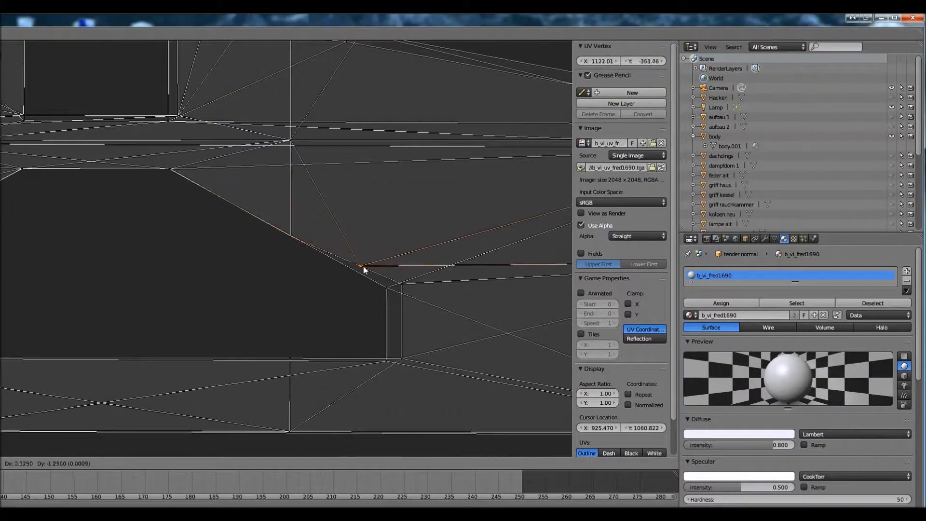
{"action": "left_click", "coordinate": [389, 364]}
{"action": "right_click", "coordinate": [288, 360]}
{"action": "scroll", "coordinate": [288, 355], "scroll_direction": "down", "scroll_amount": 3}
Step: Overlay the corner vertices of the right rectangular opening on the stacked frame's corners
{"action": "scroll", "coordinate": [244, 269], "scroll_direction": "up", "scroll_amount": 3}
{"action": "middle_click_drag", "start_coordinate": [244, 269], "coordinate": [306, 259]}
{"action": "right_click", "coordinate": [355, 227]}
{"action": "scroll", "coordinate": [352, 225], "scroll_direction": "up", "scroll_amount": 1}
{"action": "key", "text": "g"}
{"action": "left_click", "coordinate": [305, 256]}
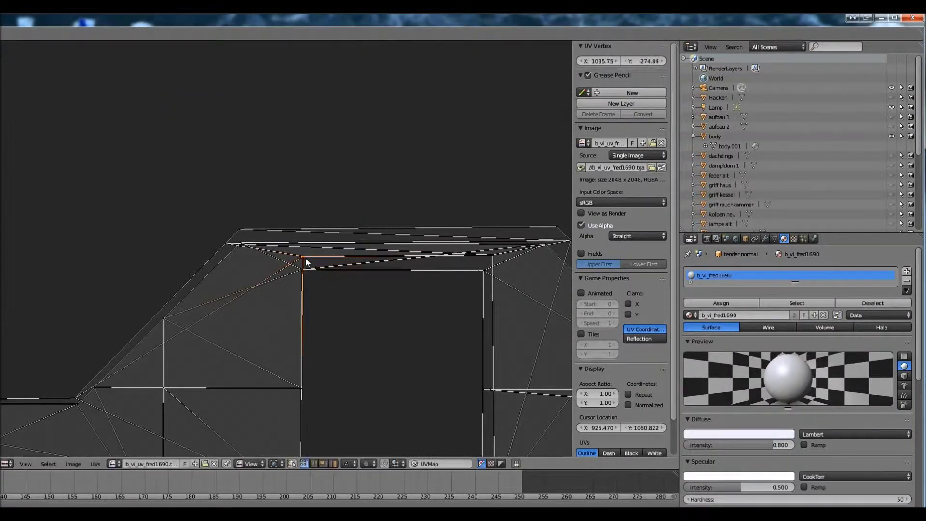
{"action": "right_click", "coordinate": [484, 270]}
{"action": "middle_click_drag", "start_coordinate": [486, 275], "coordinate": [453, 340]}
{"action": "right_click", "coordinate": [456, 349]}
{"action": "right_click", "coordinate": [278, 348]}
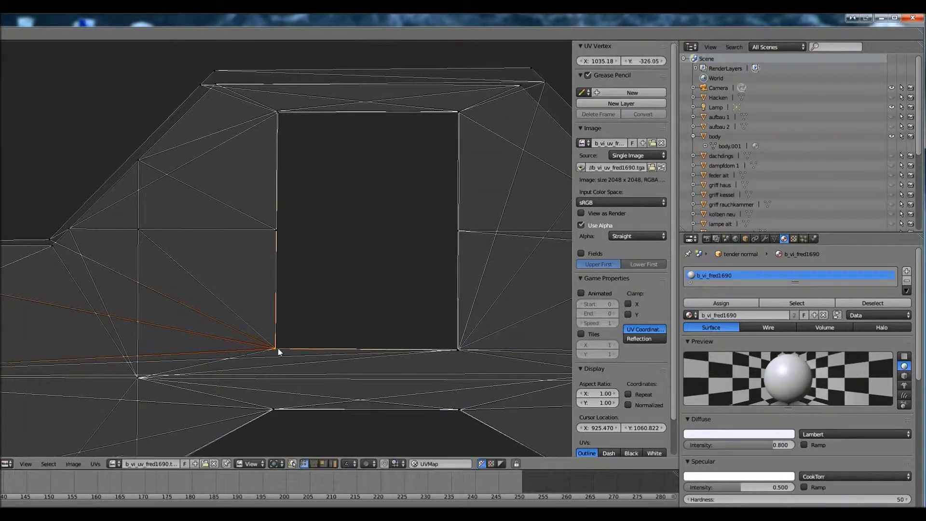
Step: Match the foot and upper corner vertices of the sloped edge left of the right rectangular opening to the stacked frame
{"action": "middle_click_drag", "start_coordinate": [53, 245], "coordinate": [217, 291]}
{"action": "right_click", "coordinate": [218, 294]}
{"action": "right_click", "coordinate": [367, 133]}
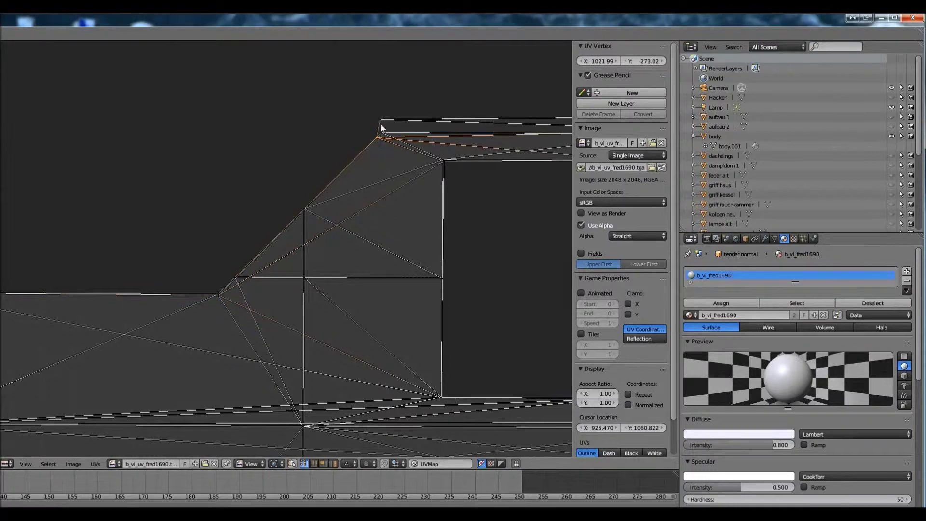
{"action": "right_click", "coordinate": [381, 121]}
Step: Move the upper corner and sloped-edge vertices right of the rectangular opening onto those of the stacked frame
{"action": "middle_click_drag", "start_coordinate": [381, 126], "coordinate": [221, 247]}
{"action": "right_click_drag", "start_coordinate": [363, 122], "coordinate": [344, 141]}
{"action": "right_click_drag", "start_coordinate": [346, 105], "coordinate": [331, 125]}
{"action": "right_click_drag", "start_coordinate": [446, 204], "coordinate": [430, 229]}
{"action": "middle_click_drag", "start_coordinate": [429, 225], "coordinate": [363, 216]}
{"action": "right_click_drag", "start_coordinate": [363, 217], "coordinate": [340, 228]}
Step: Align the vertices along the frame's right end, from top to bottom, with their stacked counterparts
{"action": "scroll", "coordinate": [340, 227], "scroll_direction": "down", "scroll_amount": 3}
{"action": "right_click_drag", "start_coordinate": [431, 211], "coordinate": [401, 252]}
{"action": "right_click", "coordinate": [431, 397]}
{"action": "right_click_drag", "start_coordinate": [431, 399], "coordinate": [402, 400]}
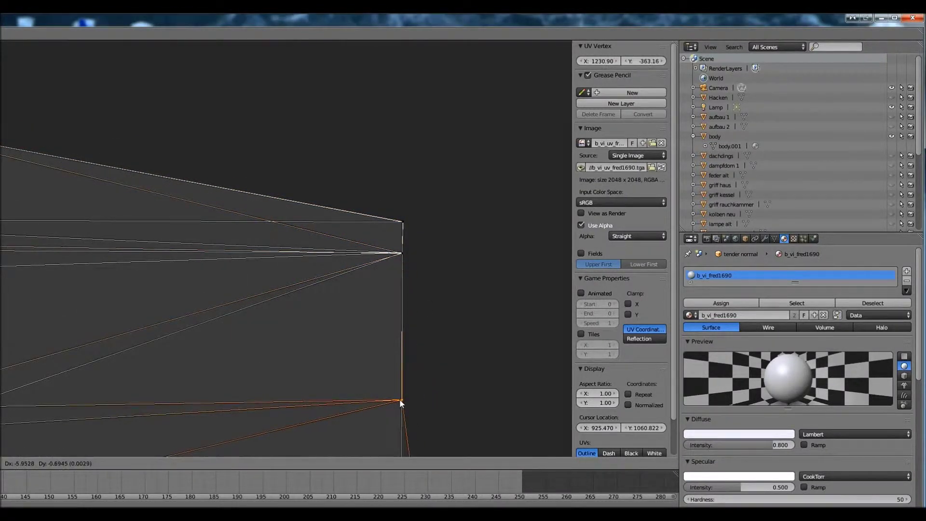
{"action": "middle_click_drag", "start_coordinate": [402, 400], "coordinate": [447, 365]}
{"action": "right_click_drag", "start_coordinate": [446, 365], "coordinate": [414, 366]}
Step: Move the stacked tender frame islands into the gap directly above the lower left side panel island
{"action": "scroll", "coordinate": [414, 367], "scroll_direction": "down", "scroll_amount": 5}
{"action": "scroll", "coordinate": [404, 244], "scroll_direction": "down", "scroll_amount": 2}
{"action": "key", "text": "a"}
{"action": "key", "text": "g"}
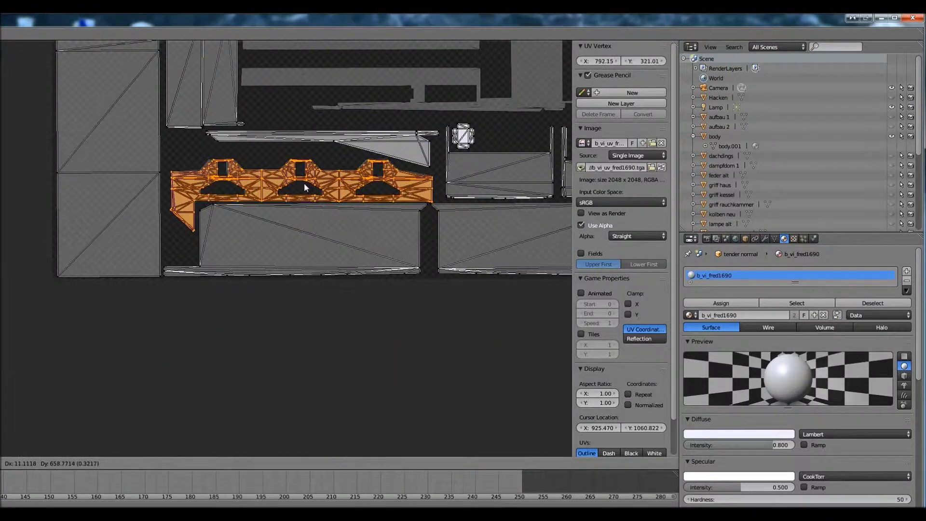
{"action": "left_click", "coordinate": [303, 183]}
Step: Export the tender's UV layout and bring the whole texture layout into view
{"action": "scroll", "coordinate": [304, 183], "scroll_direction": "down", "scroll_amount": 3}
{"action": "left_click", "coordinate": [96, 463]}
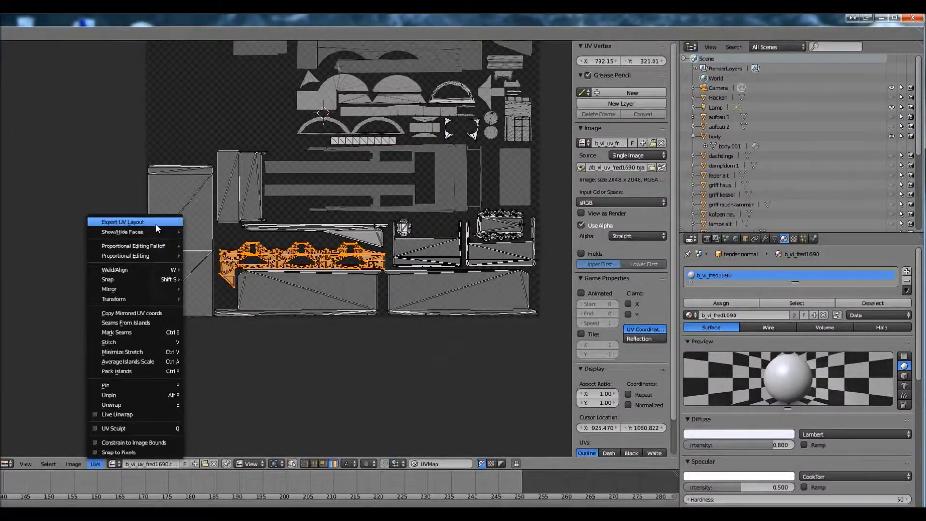
{"action": "left_click", "coordinate": [124, 221]}
{"action": "left_click", "coordinate": [892, 59]}
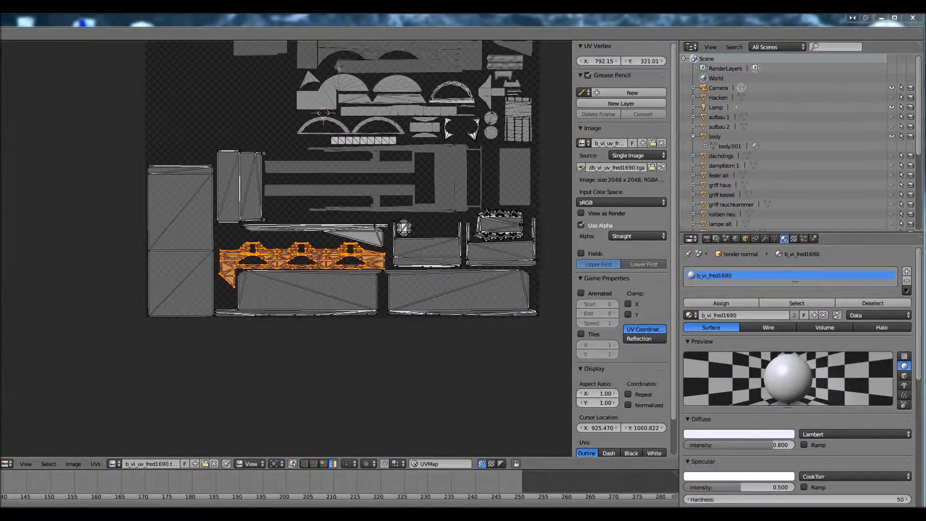
{"action": "middle_click_drag", "start_coordinate": [289, 152], "coordinate": [267, 280]}
{"action": "scroll", "coordinate": [267, 280], "scroll_direction": "down", "scroll_amount": 1}
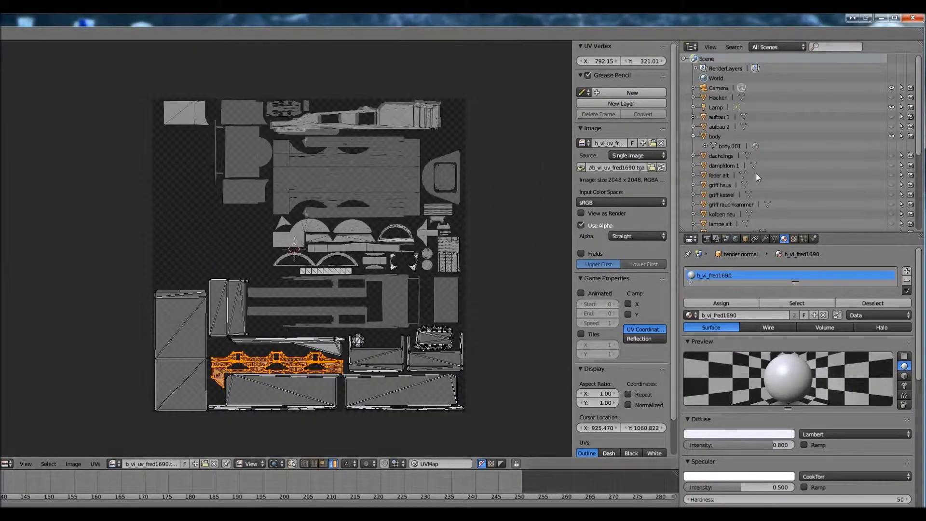
Step: Unhide and select the schutz breiter object and assign it the existing b_vi_fred1690 material
{"action": "scroll", "coordinate": [756, 172], "scroll_direction": "down", "scroll_amount": 5}
{"action": "left_click", "coordinate": [892, 189]}
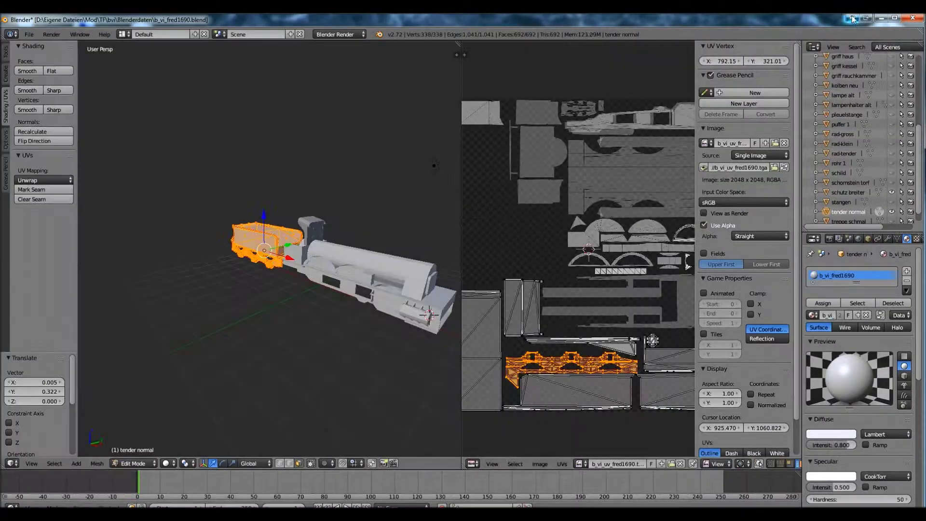
{"action": "left_click", "coordinate": [848, 179]}
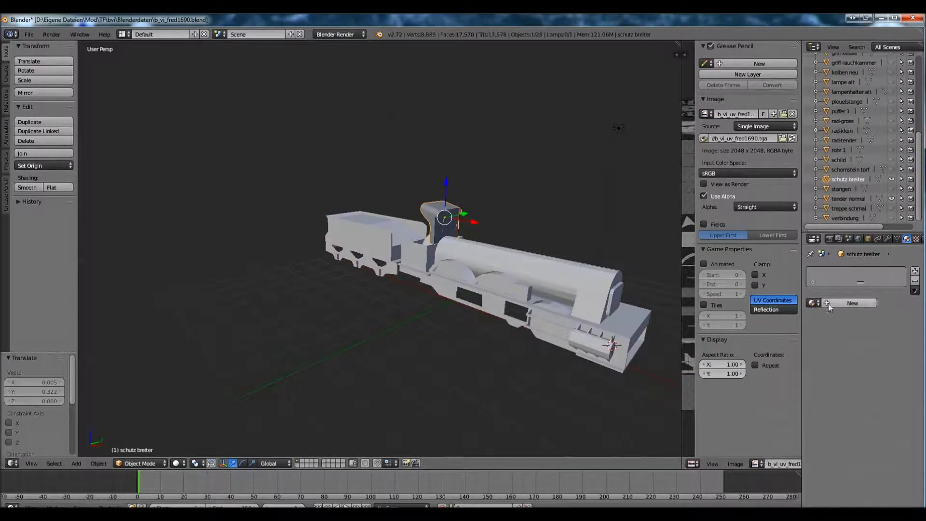
{"action": "scroll", "coordinate": [603, 325], "scroll_direction": "up", "scroll_amount": 3}
{"action": "middle_click_drag", "start_coordinate": [603, 326], "coordinate": [528, 235]}
{"action": "scroll", "coordinate": [528, 236], "scroll_direction": "up", "scroll_amount": 3}
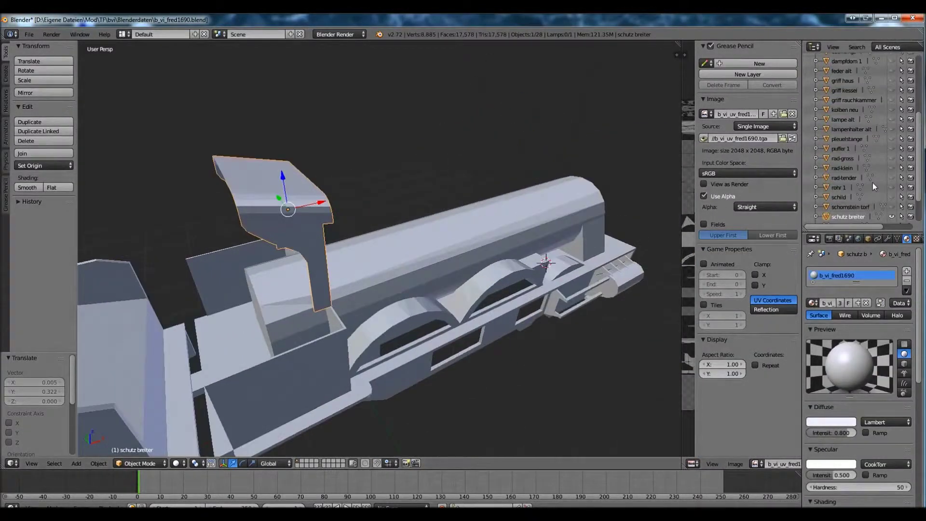
Step: Hide the locomotive body and put the schutz breiter cab shield into edit mode
{"action": "scroll", "coordinate": [858, 140], "scroll_direction": "up", "scroll_amount": 8}
{"action": "key", "text": "shift+h"}
{"action": "key", "text": "Tab"}
{"action": "middle_click_drag", "start_coordinate": [141, 442], "coordinate": [165, 279]}
{"action": "scroll", "coordinate": [428, 306], "scroll_direction": "up", "scroll_amount": 6}
{"action": "right_click", "coordinate": [382, 314]}
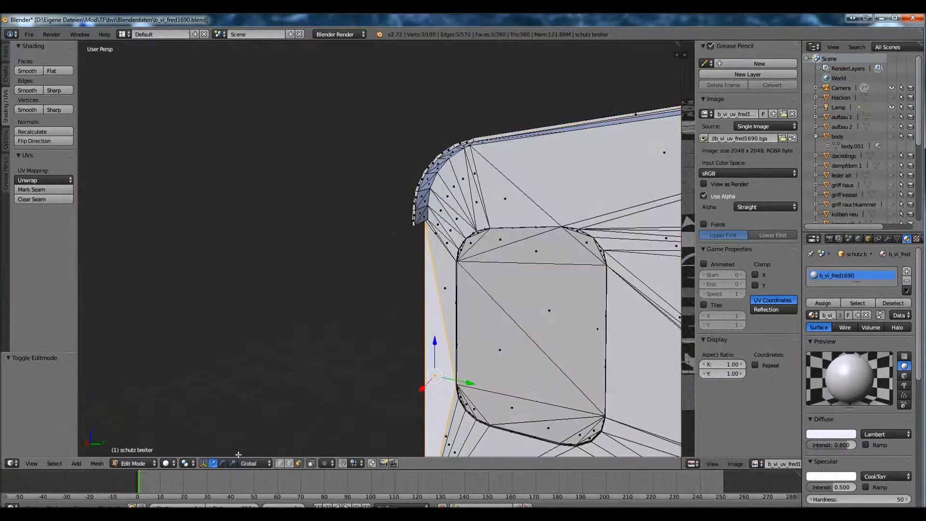
Step: Mark seams in edge selection mode along the inner roof lip's left rounded corner and its straight front edge
{"action": "scroll", "coordinate": [420, 313], "scroll_direction": "up", "scroll_amount": 5}
{"action": "right_click", "coordinate": [449, 297]}
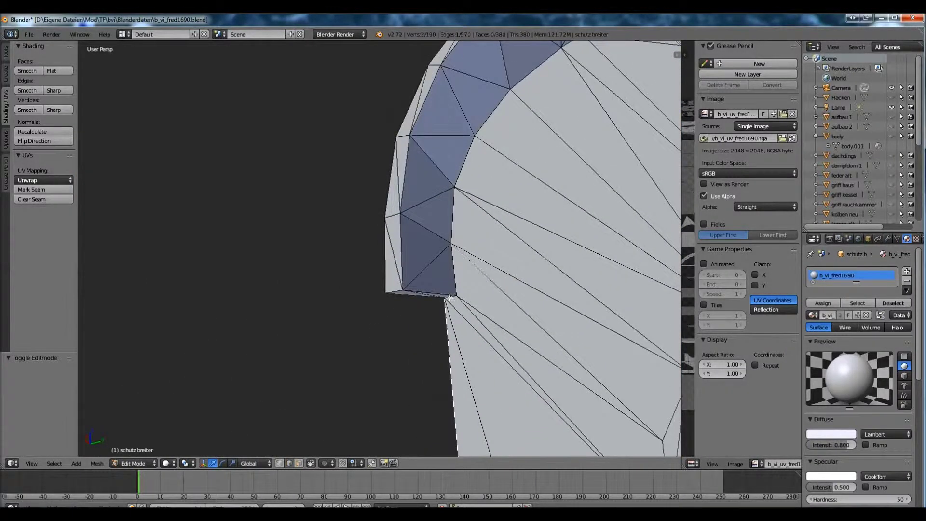
{"action": "right_click", "coordinate": [533, 88], "text": "ctrl"}
{"action": "scroll", "coordinate": [532, 88], "scroll_direction": "down", "scroll_amount": 3}
{"action": "middle_click_drag", "start_coordinate": [533, 88], "coordinate": [415, 207], "text": "shift"}
{"action": "scroll", "coordinate": [360, 266], "scroll_direction": "up", "scroll_amount": 4}
{"action": "middle_click_drag", "start_coordinate": [360, 267], "coordinate": [360, 254], "text": "shift"}
{"action": "right_click", "coordinate": [263, 258], "text": "shift"}
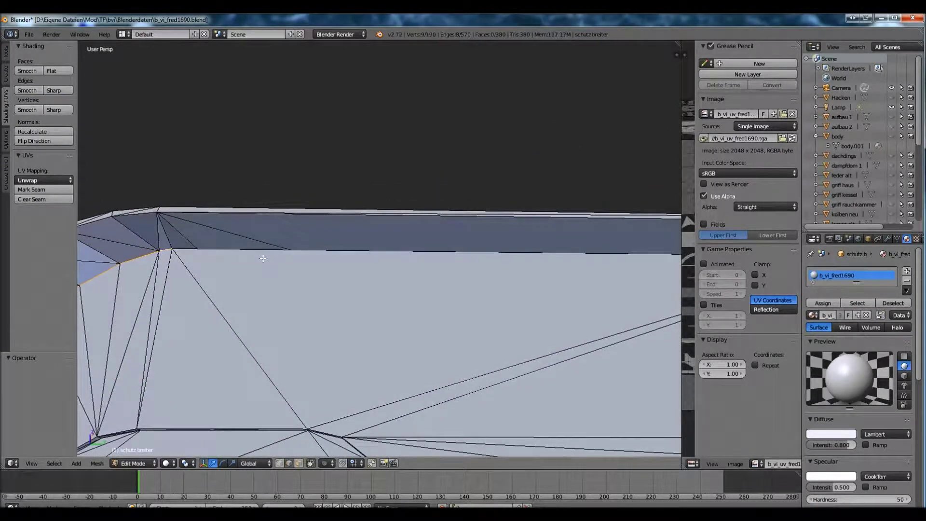
{"action": "scroll", "coordinate": [126, 234], "scroll_direction": "up", "scroll_amount": 2}
Step: Continue the inner roof lip seam around the opposite rounded corner and across its lower end to the side wall
{"action": "middle_click_drag", "start_coordinate": [279, 250], "coordinate": [455, 202]}
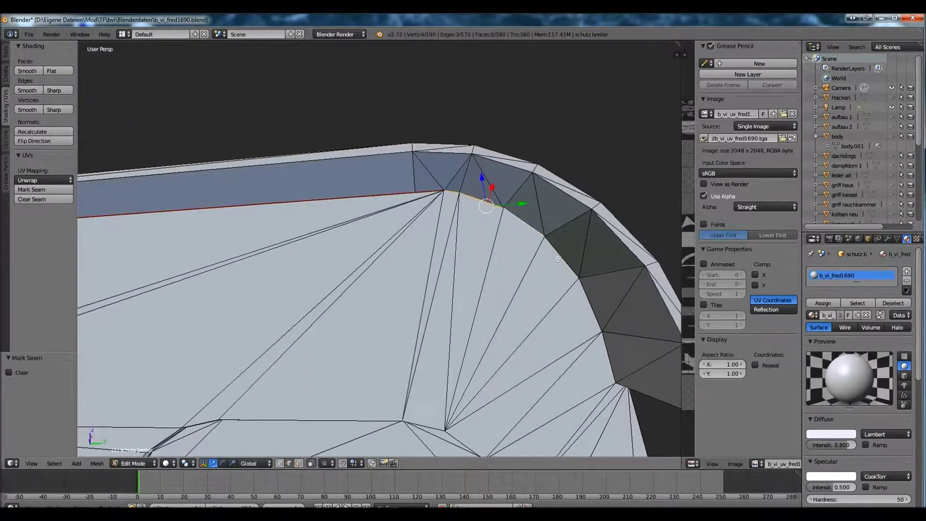
{"action": "middle_click_drag", "start_coordinate": [386, 295], "coordinate": [551, 327]}
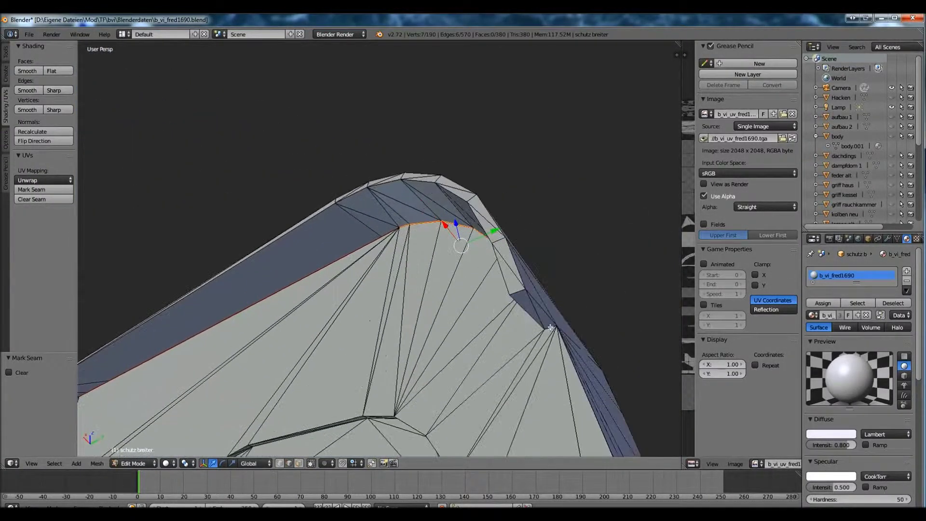
{"action": "middle_click_drag", "start_coordinate": [106, 217], "coordinate": [526, 228]}
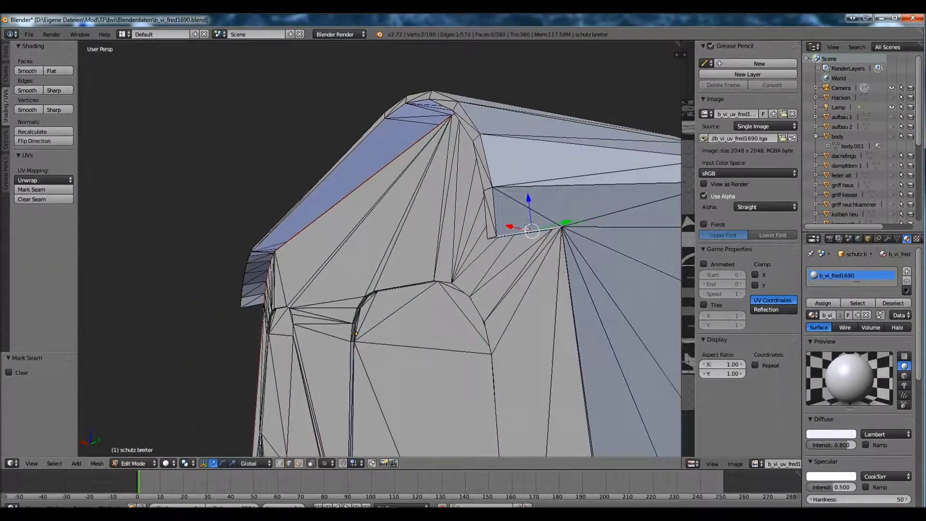
Step: Mark the roof's outer front edge around its right rounded corner and lip end as a seam
{"action": "middle_click_drag", "start_coordinate": [492, 160], "coordinate": [468, 231]}
{"action": "left_click", "coordinate": [466, 235], "text": "shift"}
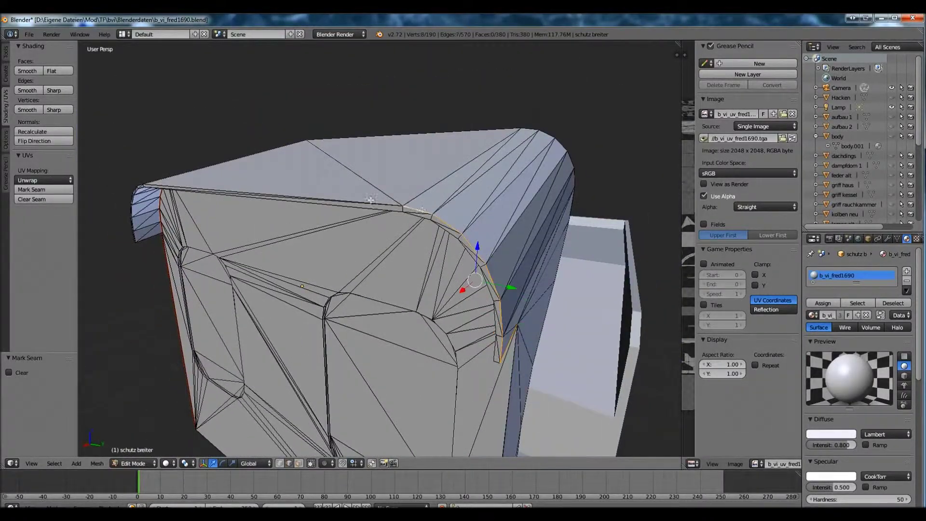
{"action": "middle_click_drag", "start_coordinate": [251, 241], "coordinate": [364, 261]}
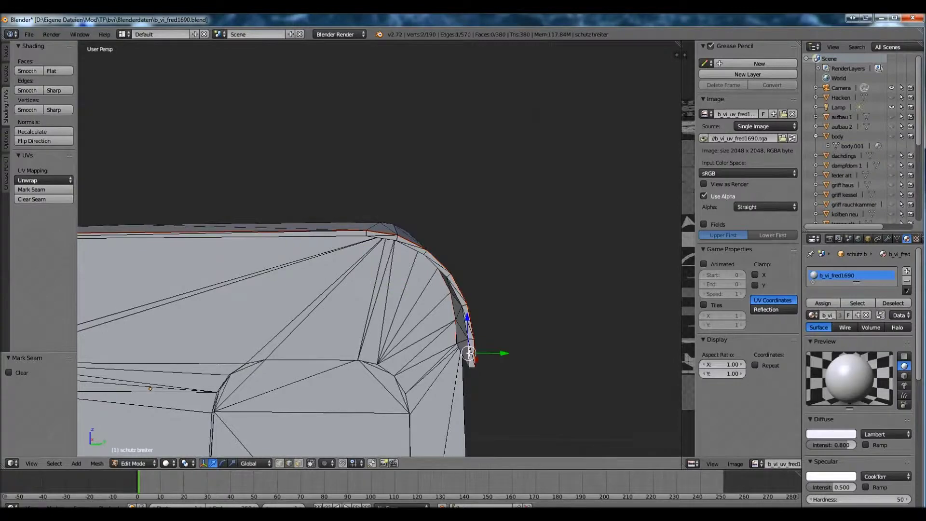
{"action": "scroll", "coordinate": [469, 354], "scroll_direction": "up", "scroll_amount": 2}
Step: Mark seams along both edges of the narrow lip around the other rounded corner of the cab roof
{"action": "right_click", "coordinate": [530, 374]}
{"action": "right_click", "coordinate": [393, 232]}
{"action": "middle_click_drag", "start_coordinate": [392, 233], "coordinate": [316, 363]}
{"action": "scroll", "coordinate": [316, 364], "scroll_direction": "up", "scroll_amount": 3}
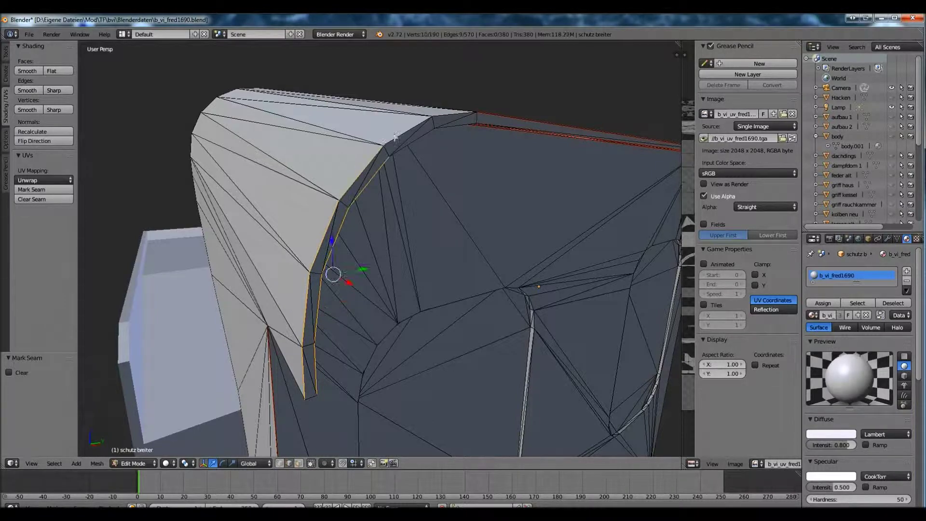
{"action": "middle_click_drag", "start_coordinate": [106, 202], "coordinate": [388, 155]}
{"action": "right_click", "coordinate": [305, 140]}
Step: Mark the remaining roof lip end edges where the cab roof meets the side wall as seams
{"action": "scroll", "coordinate": [204, 212], "scroll_direction": "up", "scroll_amount": 2}
{"action": "scroll", "coordinate": [170, 211], "scroll_direction": "down", "scroll_amount": 3}
{"action": "middle_click_drag", "start_coordinate": [197, 198], "coordinate": [272, 129]}
{"action": "middle_click_drag", "start_coordinate": [373, 280], "coordinate": [544, 289]}
{"action": "left_click", "coordinate": [32, 189]}
{"action": "middle_click_drag", "start_coordinate": [366, 241], "coordinate": [418, 233]}
{"action": "middle_click_drag", "start_coordinate": [202, 217], "coordinate": [278, 219]}
{"action": "scroll", "coordinate": [277, 219], "scroll_direction": "up", "scroll_amount": 5}
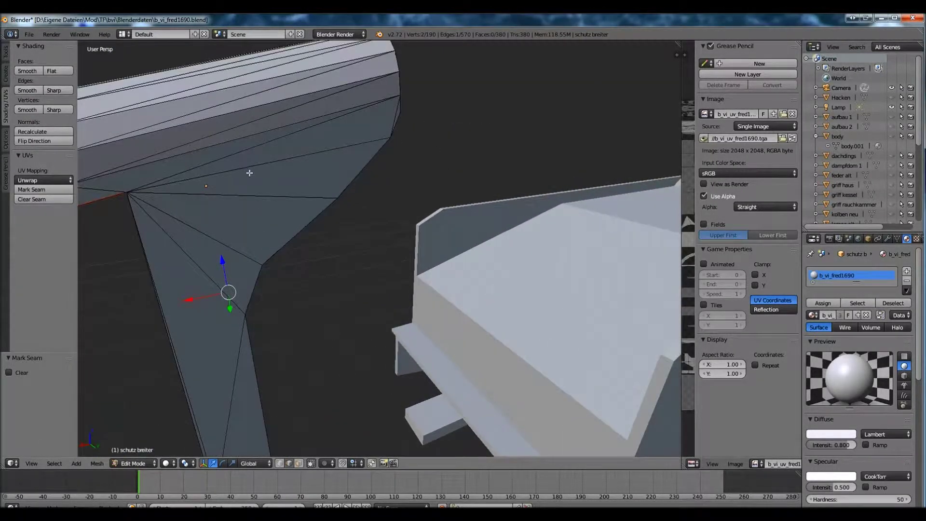
Step: Mark seams along the side wall's curved rear outline and down to its bottom edge
{"action": "scroll", "coordinate": [250, 172], "scroll_direction": "down", "scroll_amount": 3}
{"action": "middle_click_drag", "start_coordinate": [249, 173], "coordinate": [343, 186]}
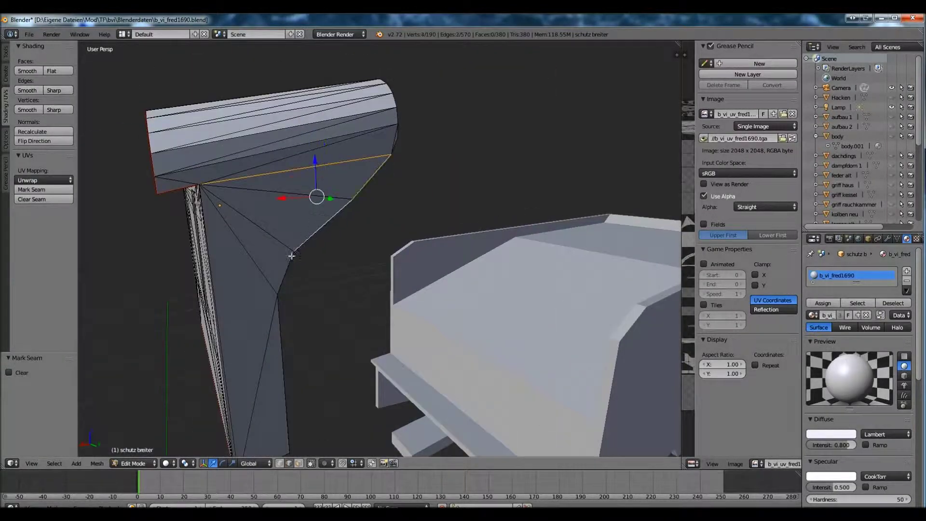
{"action": "middle_click_drag", "start_coordinate": [279, 352], "coordinate": [224, 359]}
{"action": "middle_click_drag", "start_coordinate": [140, 261], "coordinate": [140, 309]}
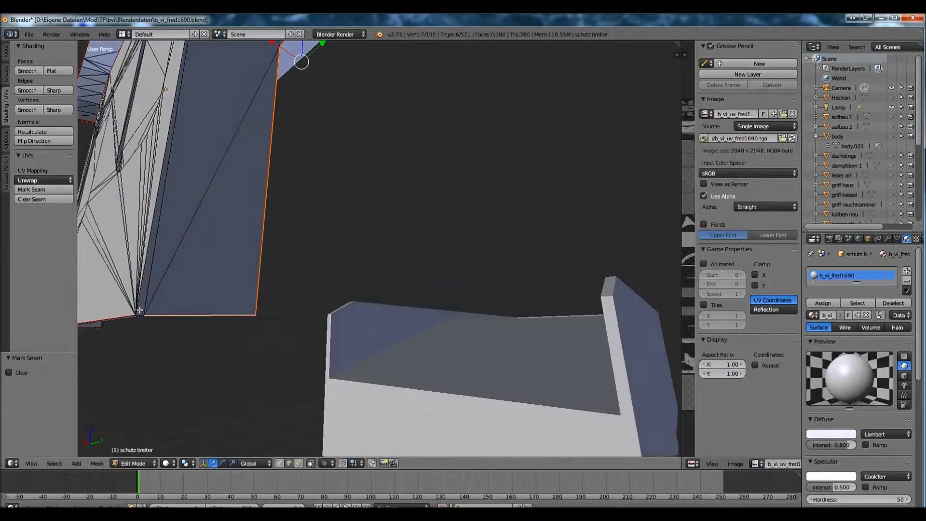
{"action": "middle_click_drag", "start_coordinate": [222, 261], "coordinate": [313, 288]}
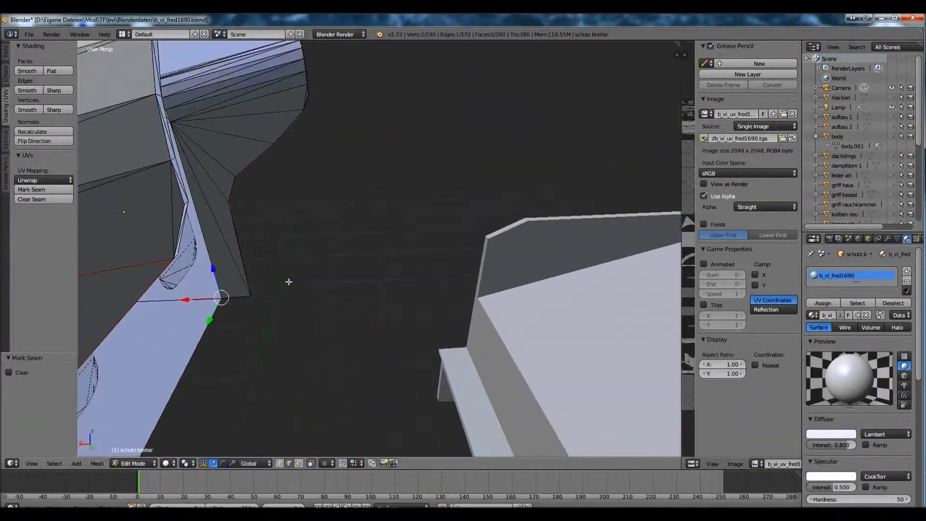
Step: Select the opposite side wall's rear outline and mark it as a seam up to the roof edge
{"action": "right_click", "coordinate": [230, 208], "text": "shift"}
{"action": "middle_click_drag", "start_coordinate": [178, 187], "coordinate": [260, 297]}
{"action": "right_click", "coordinate": [260, 297], "text": "shift"}
{"action": "scroll", "coordinate": [155, 97], "scroll_direction": "down", "scroll_amount": 5}
{"action": "middle_click_drag", "start_coordinate": [155, 97], "coordinate": [436, 139]}
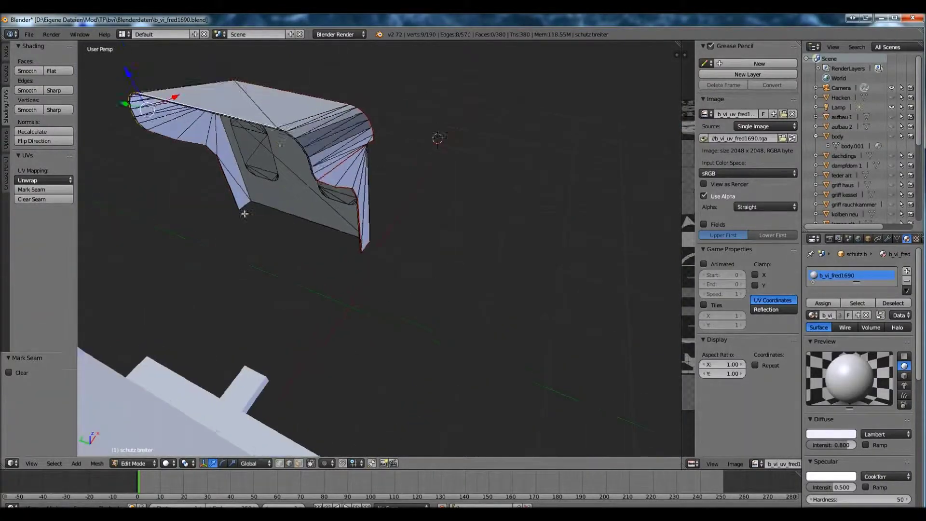
Step: Mark the remaining rear outline and lower edges of the cab shield's side walls as seams
{"action": "scroll", "coordinate": [478, 145], "scroll_direction": "up", "scroll_amount": 5}
{"action": "right_click", "coordinate": [544, 243], "text": "shift"}
{"action": "middle_click_drag", "start_coordinate": [544, 306], "coordinate": [227, 232]}
{"action": "right_click", "coordinate": [227, 232], "text": "shift"}
Step: Mark seams on the left front window's side edge and select the edges of its upper rounded corner
{"action": "middle_click_drag", "start_coordinate": [408, 305], "coordinate": [414, 265]}
{"action": "scroll", "coordinate": [485, 282], "scroll_direction": "up", "scroll_amount": 6}
{"action": "scroll", "coordinate": [485, 282], "scroll_direction": "down", "scroll_amount": 5}
{"action": "middle_click_drag", "start_coordinate": [485, 281], "coordinate": [365, 379]}
{"action": "middle_click_drag", "start_coordinate": [327, 342], "coordinate": [343, 281]}
{"action": "right_click", "coordinate": [298, 273], "text": "shift"}
{"action": "right_click", "coordinate": [342, 281], "text": "shift"}
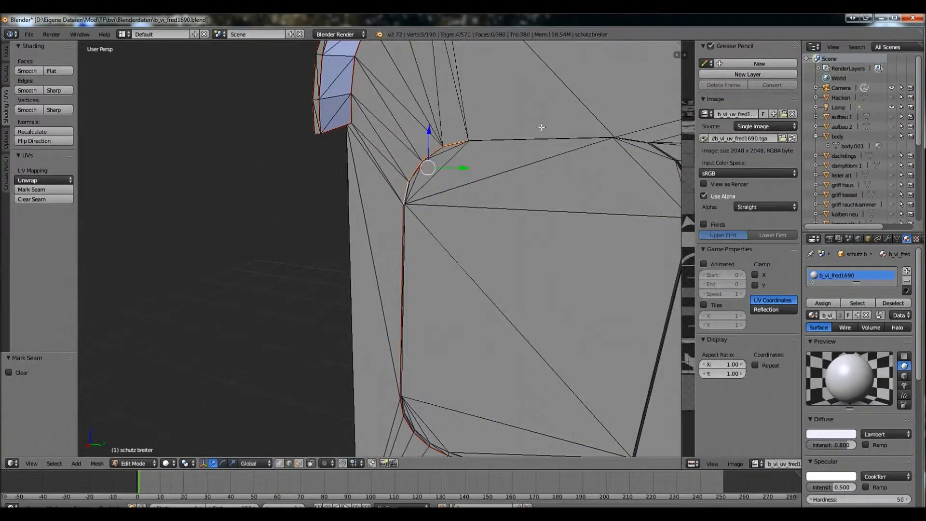
Step: Mark the left window's upper corner edges as seams on both sides of the narrow rim
{"action": "middle_click_drag", "start_coordinate": [217, 202], "coordinate": [394, 190]}
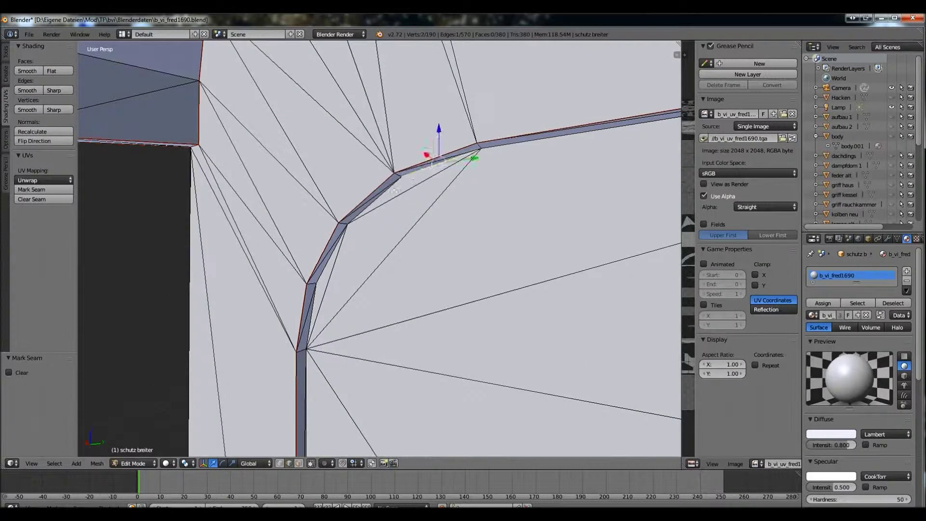
{"action": "scroll", "coordinate": [261, 270], "scroll_direction": "down", "scroll_amount": 3}
{"action": "middle_click_drag", "start_coordinate": [260, 270], "coordinate": [267, 308]}
{"action": "right_click", "coordinate": [267, 308]}
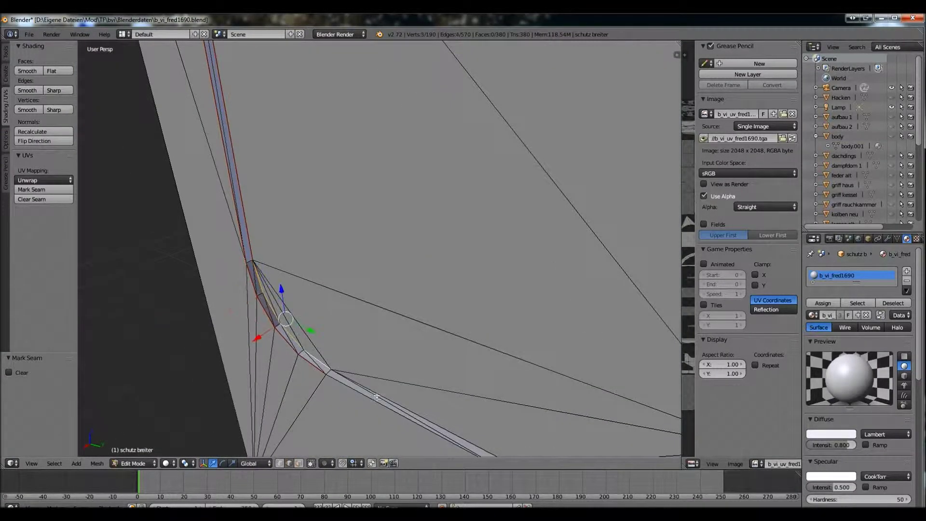
Step: Mark seams along the left window's bottom edge and lower rounded corners
{"action": "scroll", "coordinate": [377, 280], "scroll_direction": "down", "scroll_amount": 5}
{"action": "middle_click_drag", "start_coordinate": [377, 280], "coordinate": [482, 289]}
{"action": "scroll", "coordinate": [482, 290], "scroll_direction": "up", "scroll_amount": 5}
{"action": "right_click", "coordinate": [552, 304]}
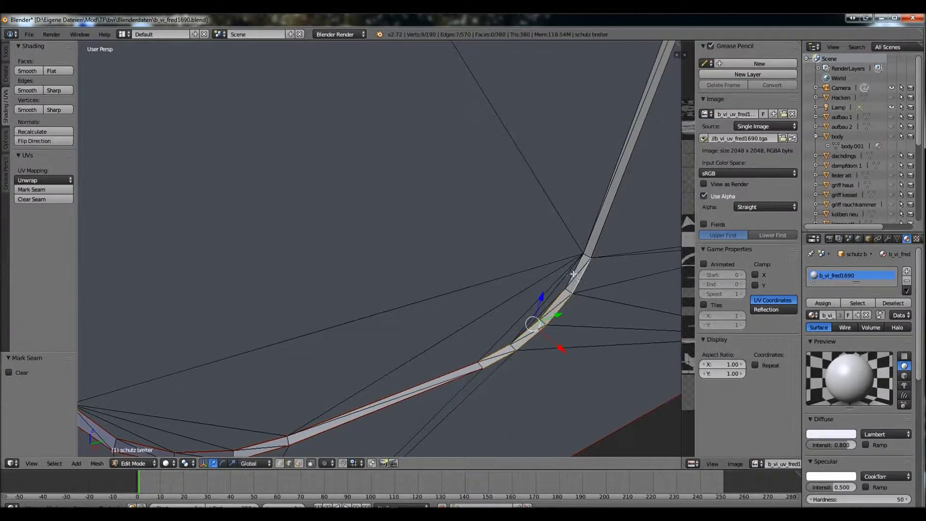
{"action": "left_click", "coordinate": [43, 189]}
Step: Mark the edges of the left window's upper right rounded corner as seams
{"action": "scroll", "coordinate": [337, 241], "scroll_direction": "down", "scroll_amount": 4}
{"action": "middle_click_drag", "start_coordinate": [337, 241], "coordinate": [424, 217]}
{"action": "scroll", "coordinate": [424, 217], "scroll_direction": "up", "scroll_amount": 4}
{"action": "right_click", "coordinate": [430, 211]}
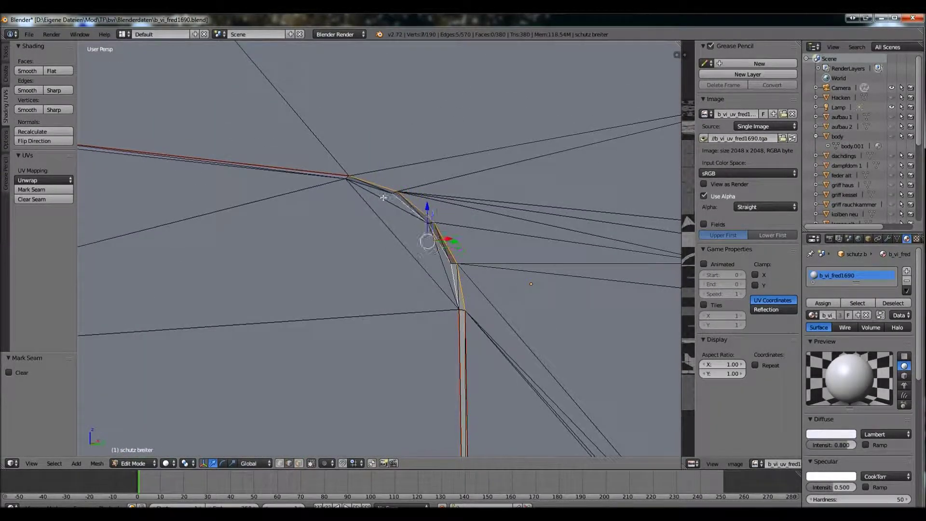
{"action": "left_click", "coordinate": [34, 189]}
Step: Mark the right window's upper outline and both vertical sides as seams
{"action": "scroll", "coordinate": [359, 289], "scroll_direction": "down", "scroll_amount": 5}
{"action": "scroll", "coordinate": [248, 269], "scroll_direction": "up", "scroll_amount": 5}
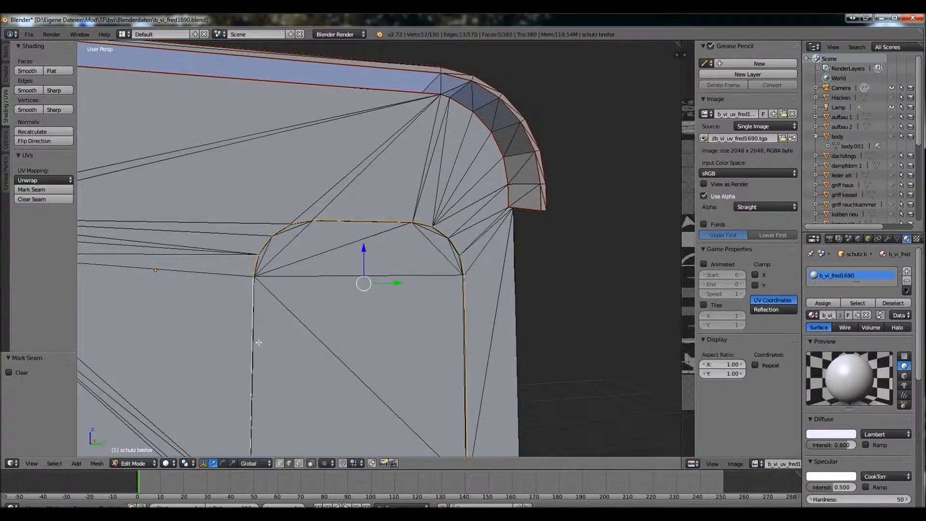
{"action": "left_click", "coordinate": [31, 189]}
Step: Mark the right window's lower outline, including its rounded corners, as a seam
{"action": "scroll", "coordinate": [289, 289], "scroll_direction": "down", "scroll_amount": 4}
{"action": "middle_click_drag", "start_coordinate": [290, 289], "coordinate": [241, 299]}
{"action": "scroll", "coordinate": [241, 299], "scroll_direction": "up", "scroll_amount": 5}
{"action": "right_click", "coordinate": [214, 298]}
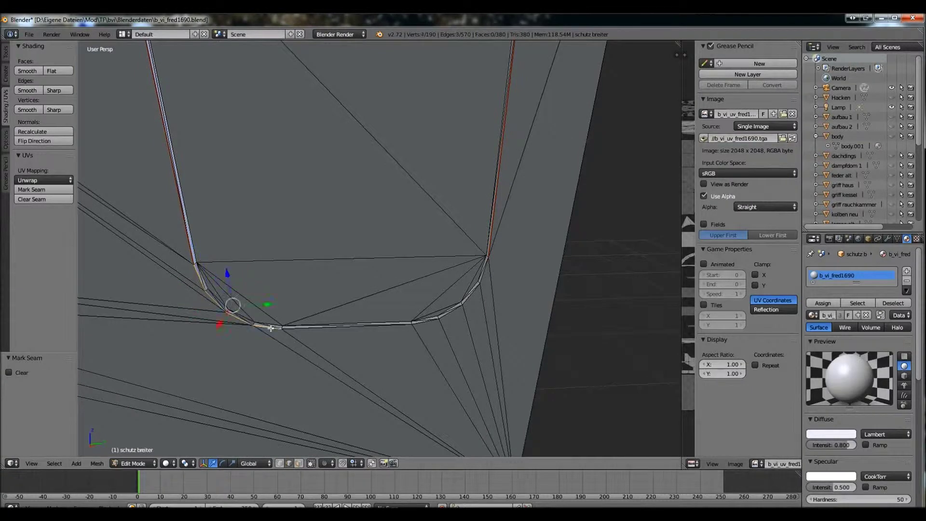
{"action": "left_click", "coordinate": [34, 189]}
Step: Mark the second rim edge along the right window's bottom and lower corners as a seam
{"action": "right_click", "coordinate": [205, 278]}
{"action": "scroll", "coordinate": [157, 308], "scroll_direction": "up", "scroll_amount": 2}
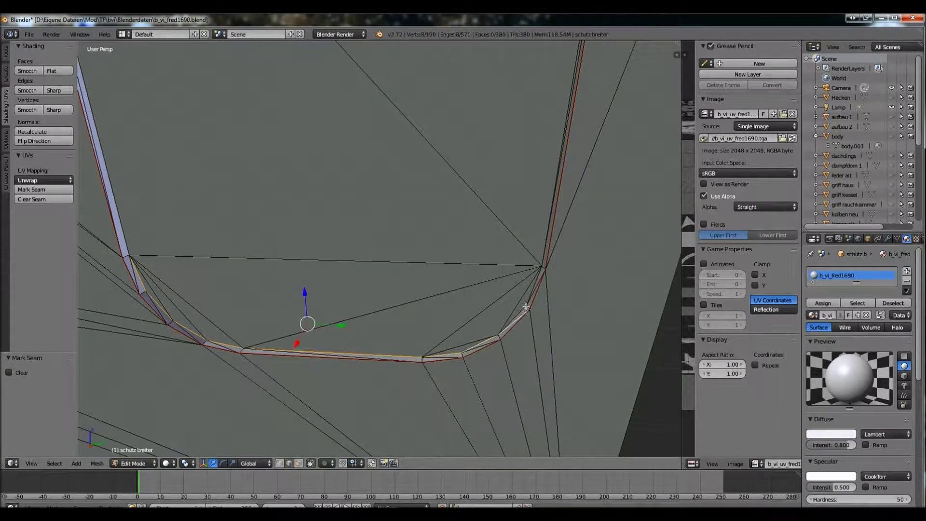
{"action": "left_click", "coordinate": [31, 190]}
Step: Mark the second rim edge along the right window's top and upper rounded corner as a seam
{"action": "middle_click_drag", "start_coordinate": [338, 241], "coordinate": [145, 188]}
{"action": "right_click", "coordinate": [181, 149]}
{"action": "right_click", "coordinate": [253, 105], "text": "shift"}
{"action": "middle_click_drag", "start_coordinate": [253, 105], "coordinate": [231, 135]}
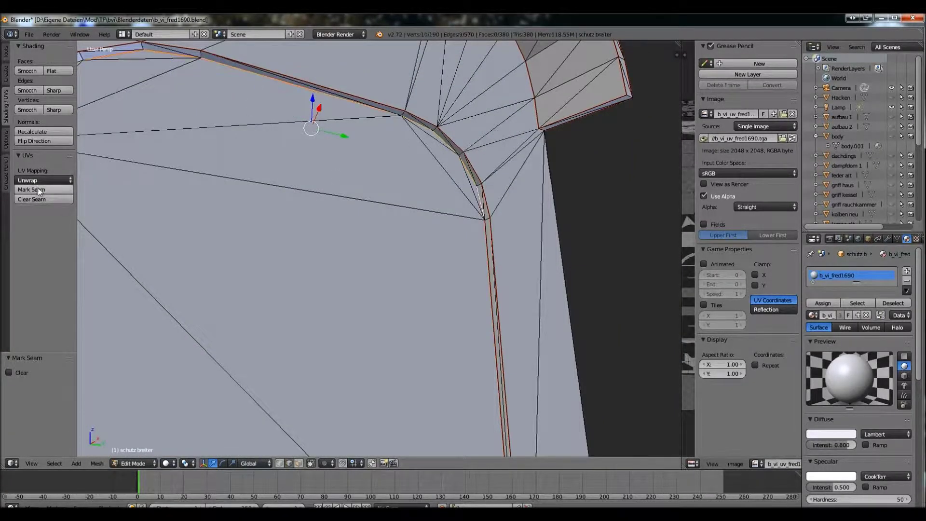
Step: Mark seams on the edges across the cab shield's underside at the first side wall's bottom corners
{"action": "scroll", "coordinate": [192, 231], "scroll_direction": "down", "scroll_amount": 5}
{"action": "middle_click_drag", "start_coordinate": [193, 231], "coordinate": [194, 279]}
{"action": "scroll", "coordinate": [306, 253], "scroll_direction": "up", "scroll_amount": 5}
{"action": "middle_click_drag", "start_coordinate": [306, 253], "coordinate": [419, 273]}
{"action": "middle_click_drag", "start_coordinate": [378, 327], "coordinate": [471, 299]}
{"action": "scroll", "coordinate": [471, 300], "scroll_direction": "up", "scroll_amount": 5}
{"action": "right_click", "coordinate": [279, 333]}
{"action": "middle_click_drag", "start_coordinate": [279, 334], "coordinate": [307, 275]}
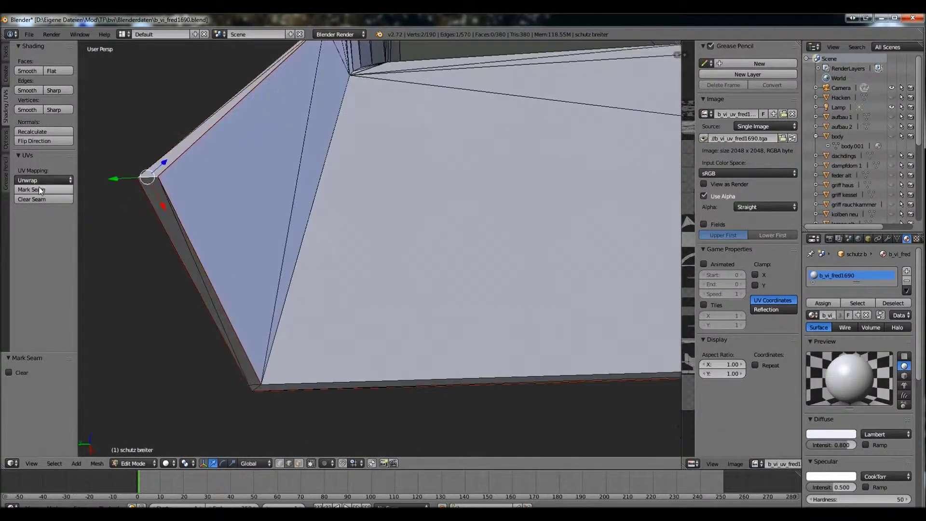
Step: Mark seams along the cab shield's outer rim, from the side wall's lower edge around the rounded overhang and across the roof edge
{"action": "middle_click_drag", "start_coordinate": [576, 337], "coordinate": [463, 348]}
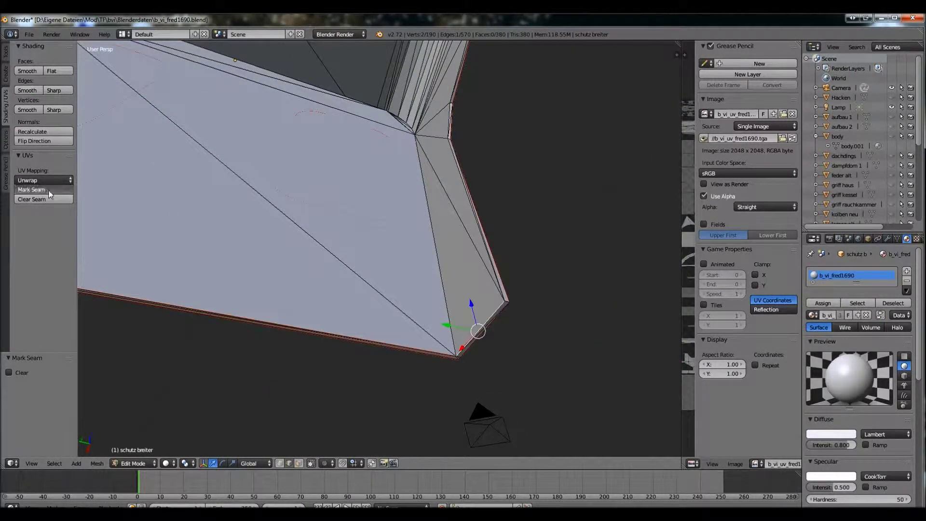
{"action": "middle_click_drag", "start_coordinate": [183, 270], "coordinate": [437, 177]}
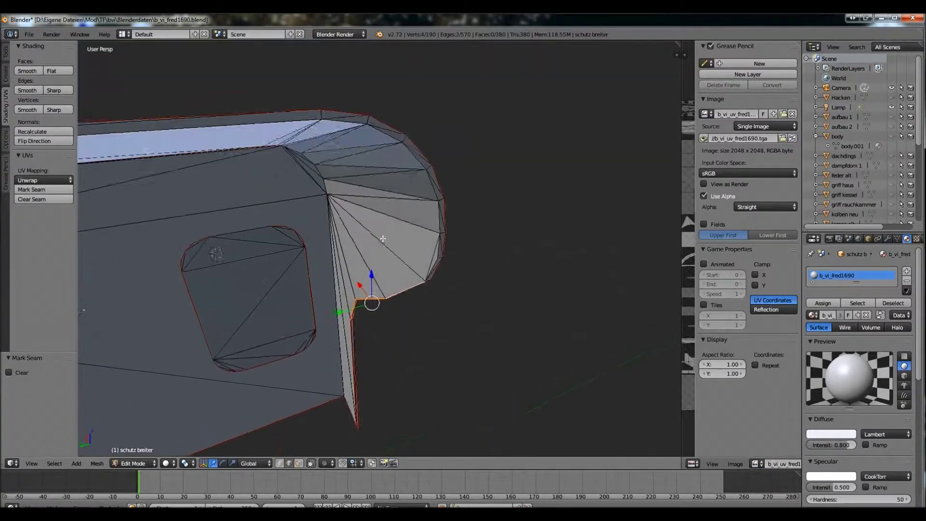
{"action": "scroll", "coordinate": [489, 253], "scroll_direction": "up", "scroll_amount": 2}
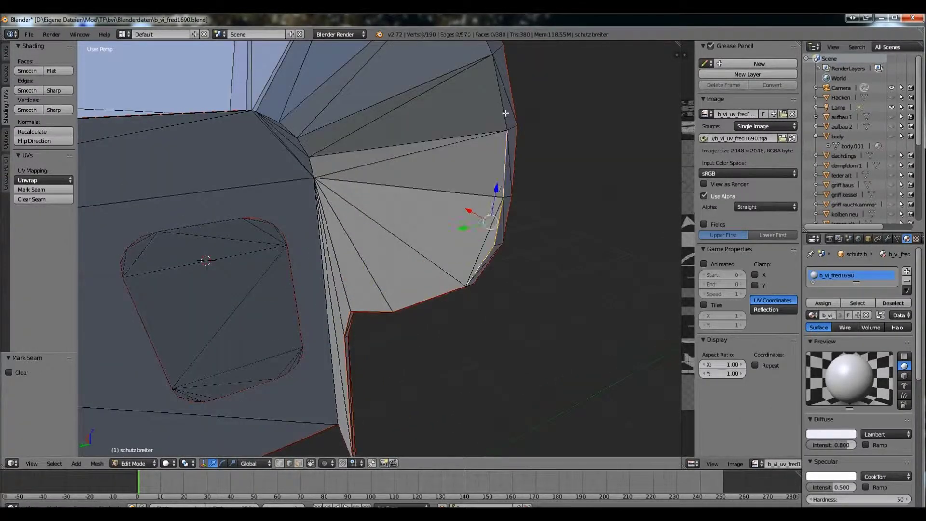
{"action": "middle_click_drag", "start_coordinate": [507, 117], "coordinate": [422, 141]}
{"action": "right_click", "coordinate": [422, 141], "text": "ctrl"}
{"action": "middle_click_drag", "start_coordinate": [352, 105], "coordinate": [405, 102]}
{"action": "right_click", "coordinate": [405, 101], "text": "ctrl"}
{"action": "middle_click_drag", "start_coordinate": [360, 251], "coordinate": [404, 258]}
{"action": "right_click", "coordinate": [403, 258], "text": "ctrl"}
{"action": "scroll", "coordinate": [315, 298], "scroll_direction": "down", "scroll_amount": 5}
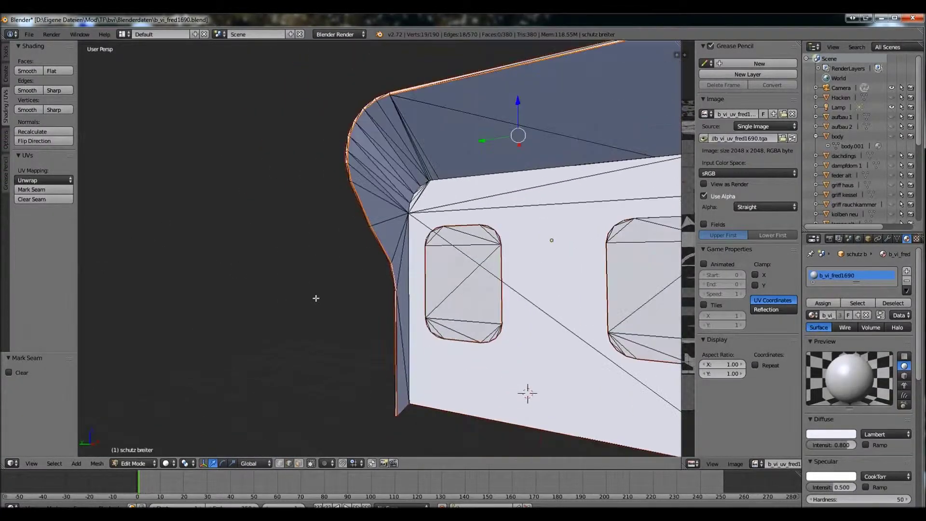
Step: Save the blend file over its existing version
{"action": "middle_click_drag", "start_coordinate": [364, 374], "coordinate": [343, 376]}
{"action": "key", "text": "ctrl+s"}
{"action": "left_click", "coordinate": [113, 126]}
Step: Mark seams where the front wall meets the roof, including the inner rounded corners and the line from the corner to the outer rim
{"action": "middle_click_drag", "start_coordinate": [113, 127], "coordinate": [123, 169]}
{"action": "scroll", "coordinate": [123, 183], "scroll_direction": "up", "scroll_amount": 3}
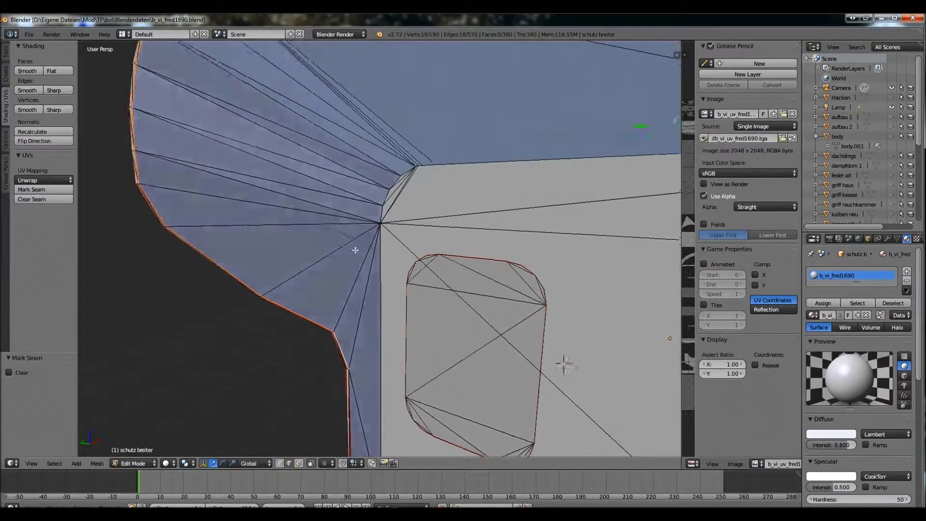
{"action": "right_click", "coordinate": [124, 193]}
{"action": "middle_click_drag", "start_coordinate": [367, 207], "coordinate": [386, 198]}
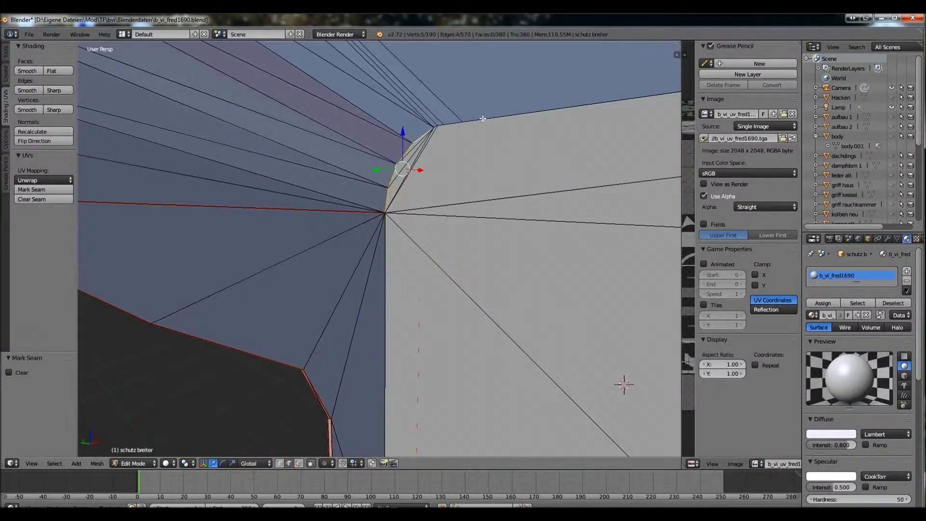
{"action": "scroll", "coordinate": [324, 253], "scroll_direction": "down", "scroll_amount": 5}
{"action": "middle_click_drag", "start_coordinate": [324, 252], "coordinate": [289, 241]}
{"action": "scroll", "coordinate": [290, 242], "scroll_direction": "up", "scroll_amount": 10}
{"action": "middle_click_drag", "start_coordinate": [395, 270], "coordinate": [519, 243]}
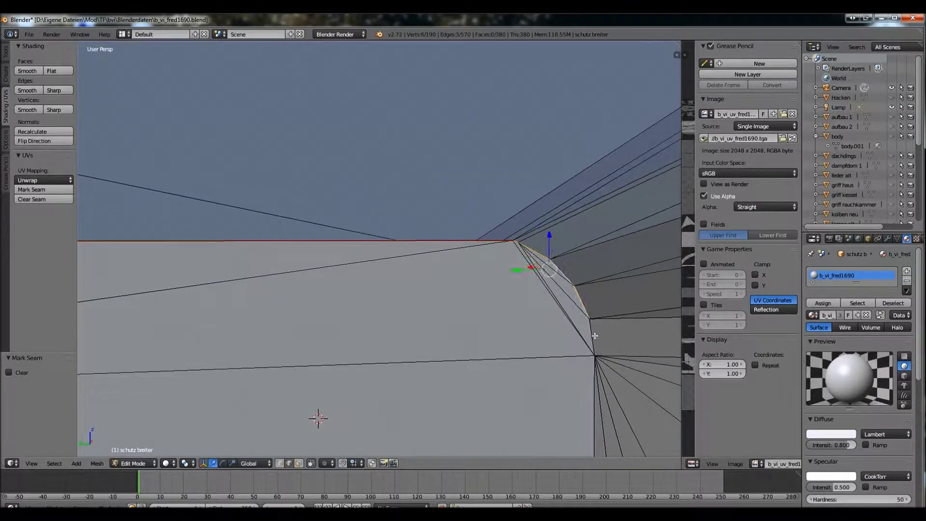
Step: Unwrap the entire cab shield and widen the UV editor to show the whole layout
{"action": "scroll", "coordinate": [337, 290], "scroll_direction": "down", "scroll_amount": 6}
{"action": "middle_click_drag", "start_coordinate": [337, 289], "coordinate": [393, 296]}
{"action": "key", "text": "a"}
{"action": "key", "text": "u"}
{"action": "left_click", "coordinate": [393, 297]}
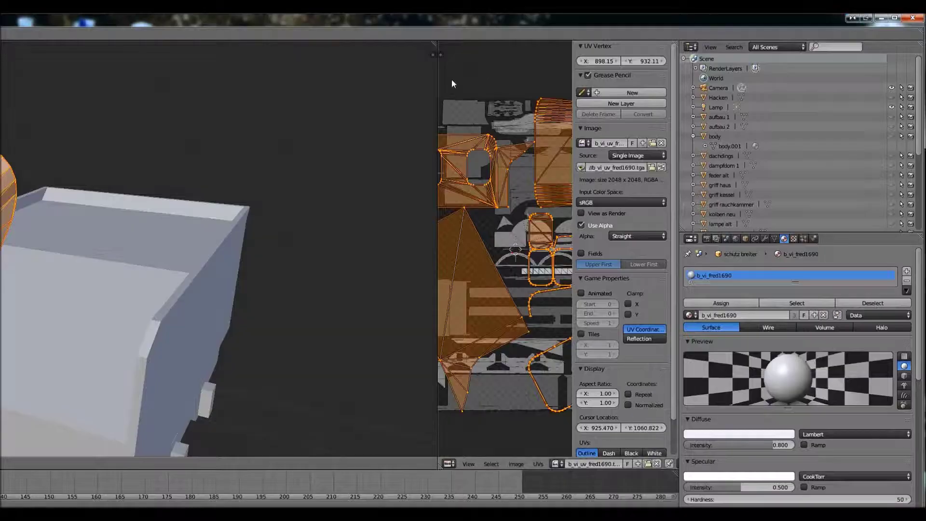
{"action": "left_click_drag", "start_coordinate": [438, 90], "coordinate": [377, 94]}
{"action": "scroll", "coordinate": [221, 207], "scroll_direction": "up", "scroll_amount": 1}
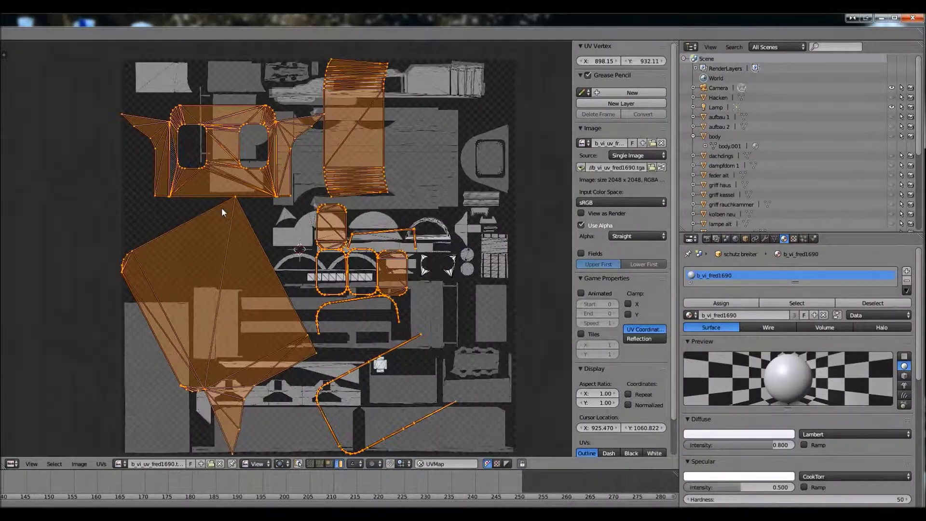
{"action": "middle_click_drag", "start_coordinate": [248, 346], "coordinate": [155, 212]}
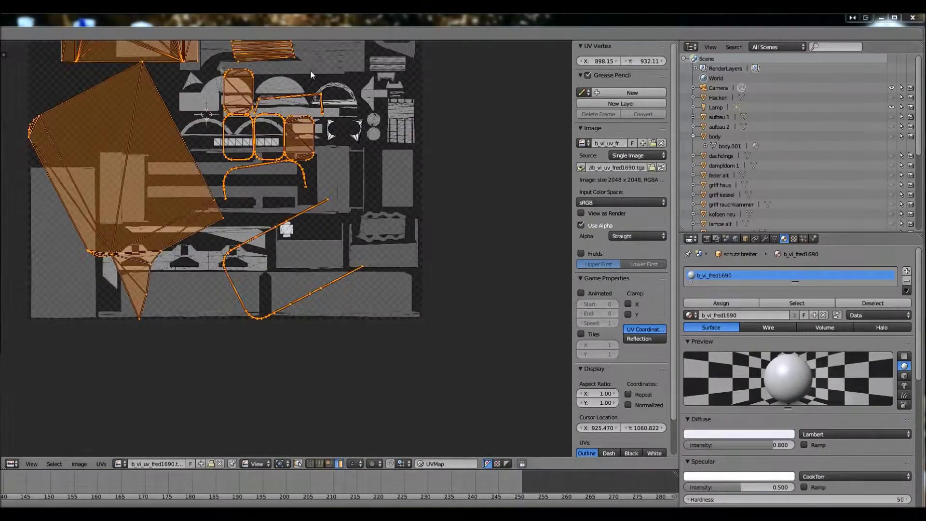
Step: Revise the cab shield's seams and unwrap the whole mesh again so each wall forms its own symmetrical island
{"action": "key", "text": "Tab"}
{"action": "key", "text": "Tab"}
{"action": "key", "text": "a"}
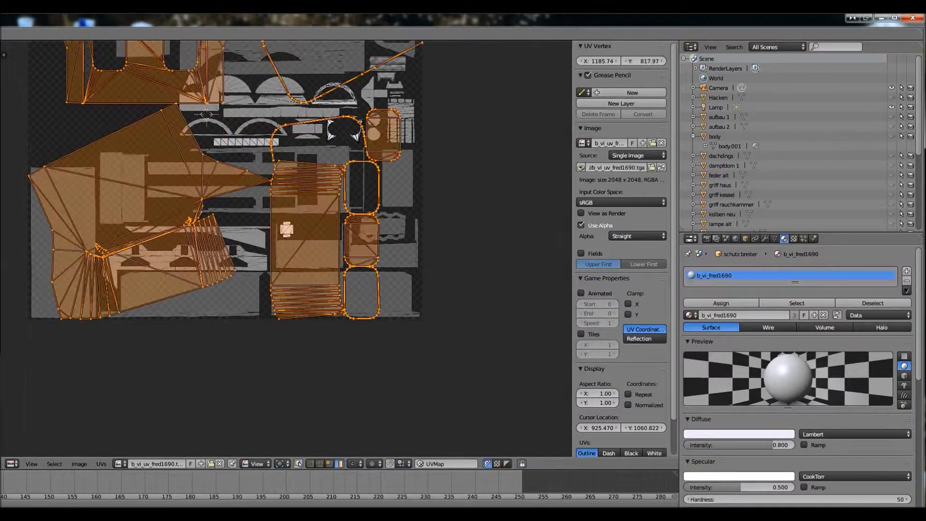
{"action": "scroll", "coordinate": [186, 204], "scroll_direction": "down", "scroll_amount": 1}
{"action": "middle_click_drag", "start_coordinate": [187, 204], "coordinate": [239, 242]}
{"action": "scroll", "coordinate": [251, 234], "scroll_direction": "up", "scroll_amount": 3}
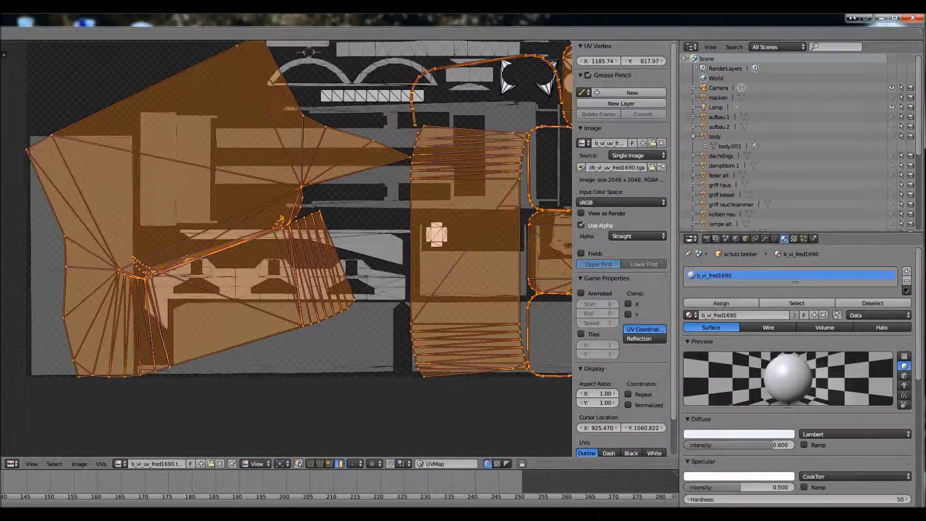
{"action": "key", "text": "a"}
{"action": "key", "text": "a"}
{"action": "scroll", "coordinate": [297, 268], "scroll_direction": "down", "scroll_amount": 3}
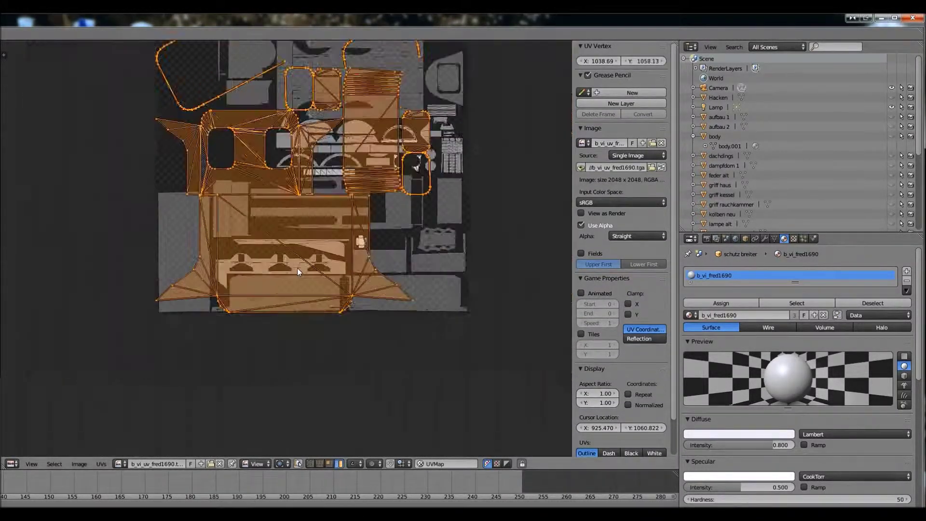
Step: Move all cab shield UV islands clear of the texture and rotate them about a quarter turn
{"action": "key", "text": "g"}
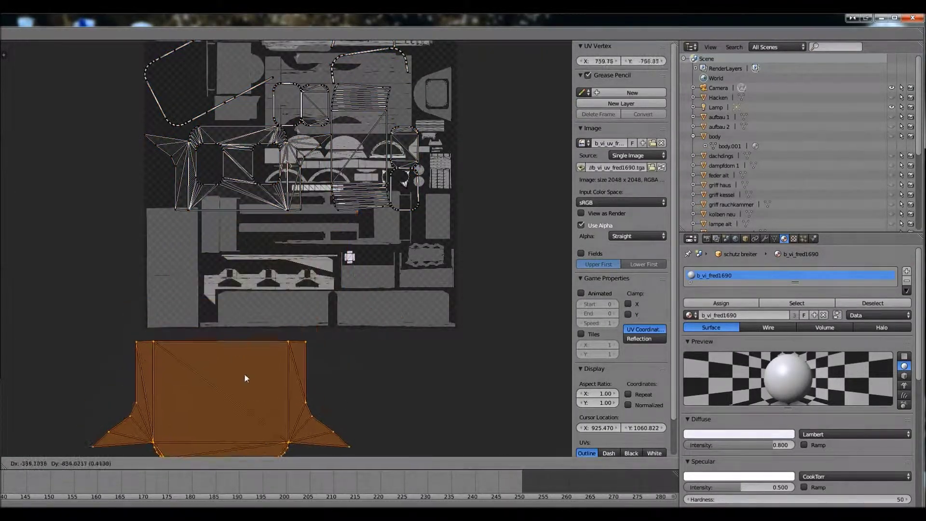
{"action": "scroll", "coordinate": [242, 194], "scroll_direction": "down", "scroll_amount": 2}
{"action": "left_click", "coordinate": [241, 261]}
{"action": "key", "text": "r"}
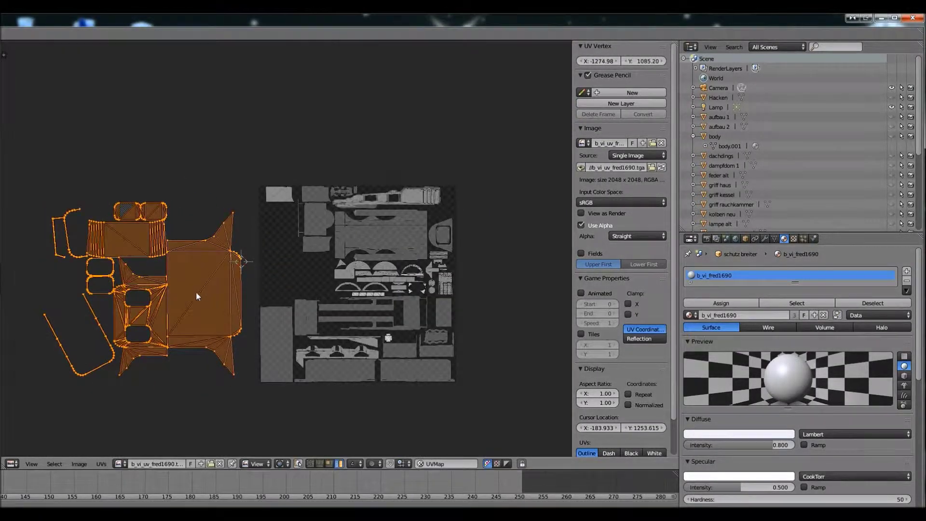
{"action": "left_click", "coordinate": [201, 291]}
{"action": "key", "text": "g"}
{"action": "left_click", "coordinate": [286, 226]}
Step: Scale the cab shield islands down against the existing layout and park them just outside the texture's edge
{"action": "scroll", "coordinate": [334, 268], "scroll_direction": "up", "scroll_amount": 3}
{"action": "key", "text": "s"}
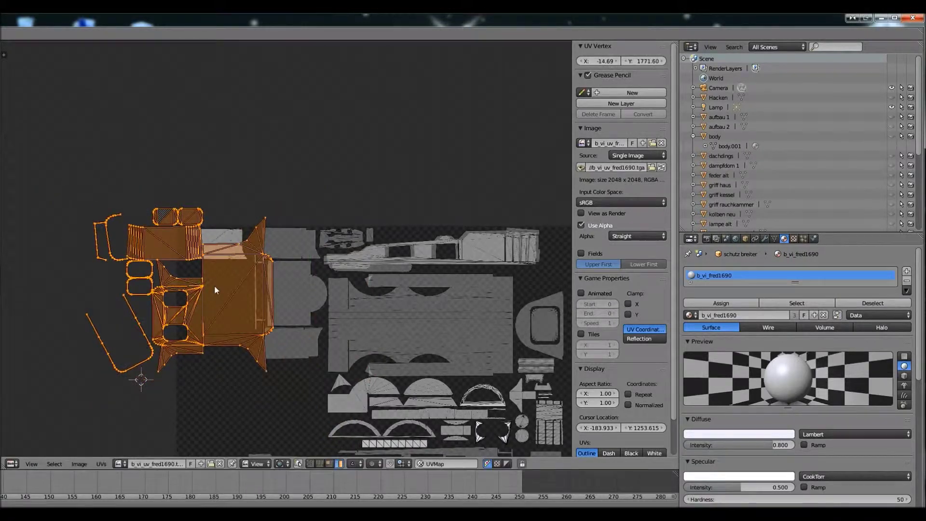
{"action": "scroll", "coordinate": [288, 302], "scroll_direction": "up", "scroll_amount": 2}
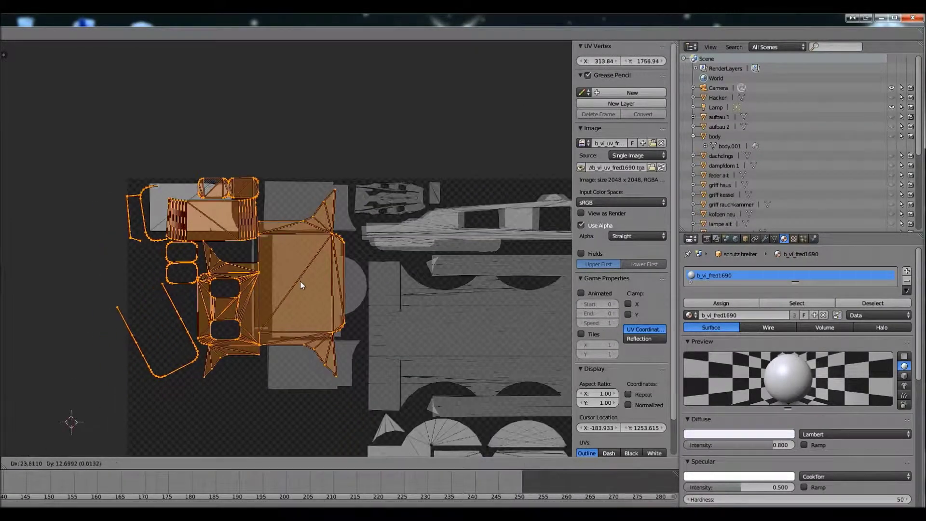
{"action": "left_click", "coordinate": [314, 277]}
{"action": "scroll", "coordinate": [308, 261], "scroll_direction": "down", "scroll_amount": 4}
{"action": "scroll", "coordinate": [296, 219], "scroll_direction": "up", "scroll_amount": 2}
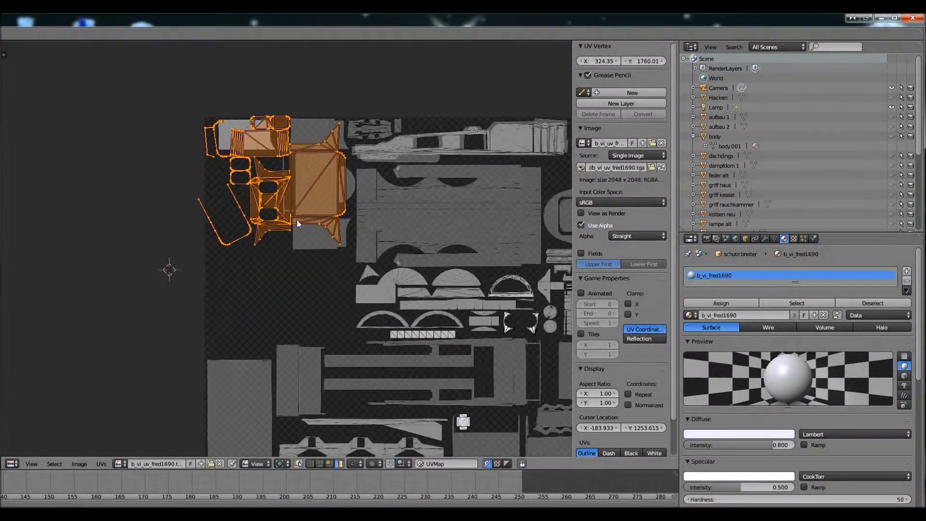
{"action": "key", "text": "g"}
{"action": "left_click", "coordinate": [198, 254]}
{"action": "scroll", "coordinate": [253, 259], "scroll_direction": "up", "scroll_amount": 1}
Step: Move the windowed wall island into the texture's empty area and rotate it upright by about 90°
{"action": "right_click", "coordinate": [188, 250]}
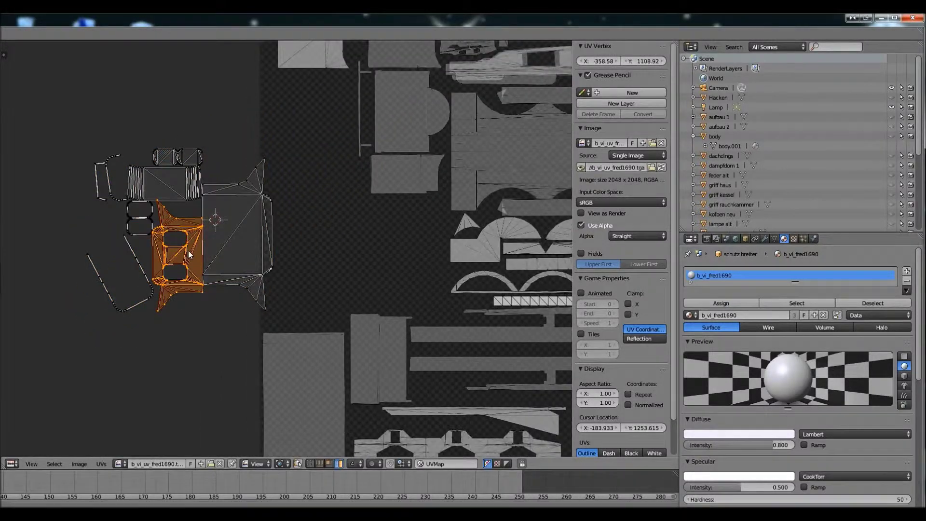
{"action": "key", "text": "g"}
{"action": "left_click", "coordinate": [350, 260]}
{"action": "key", "text": "r"}
{"action": "scroll", "coordinate": [495, 203], "scroll_direction": "up", "scroll_amount": 3}
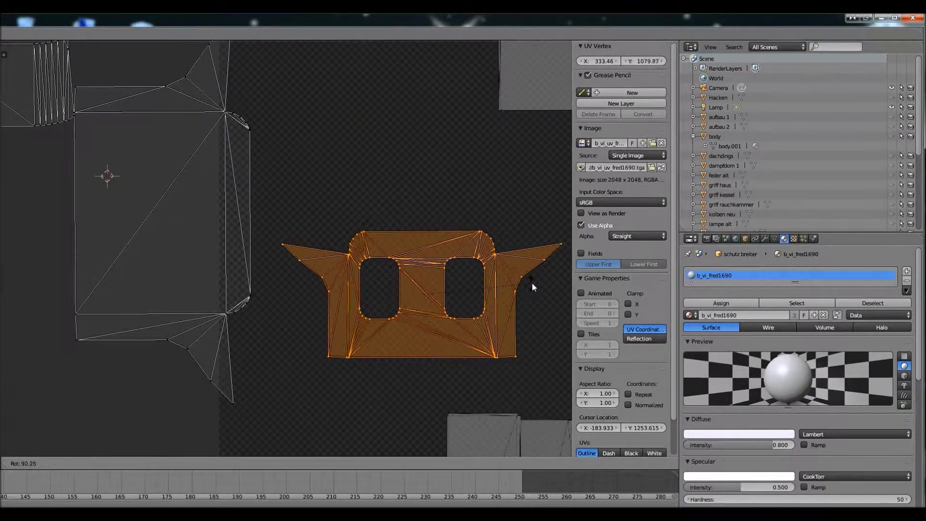
{"action": "left_click", "coordinate": [531, 282]}
Step: Rotate the plain wall island upright and move it over the windowed wall island
{"action": "scroll", "coordinate": [237, 322], "scroll_direction": "down", "scroll_amount": 2}
{"action": "right_click", "coordinate": [238, 321]}
{"action": "key", "text": "r"}
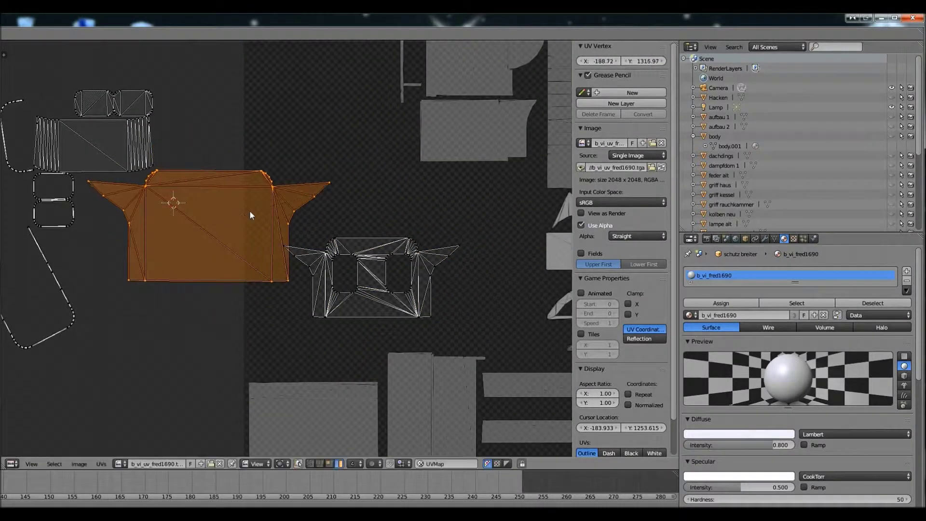
{"action": "left_click", "coordinate": [340, 212]}
{"action": "scroll", "coordinate": [289, 218], "scroll_direction": "down", "scroll_amount": 1}
{"action": "key", "text": "g"}
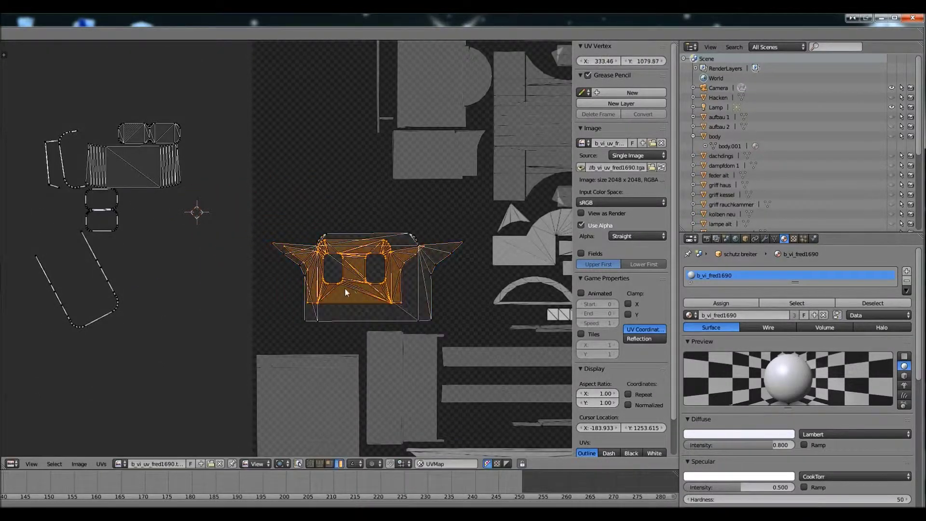
Step: Scale up the windowed wall island and align it with the plain wall island's outline
{"action": "left_click", "coordinate": [379, 273]}
{"action": "scroll", "coordinate": [371, 257], "scroll_direction": "up", "scroll_amount": 1}
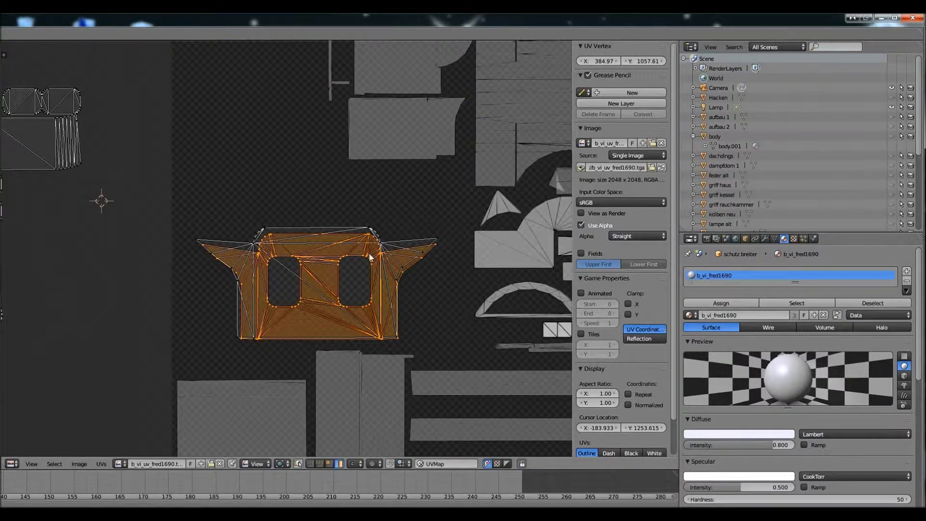
{"action": "key", "text": "g"}
{"action": "left_click", "coordinate": [386, 203]}
{"action": "key", "text": "g"}
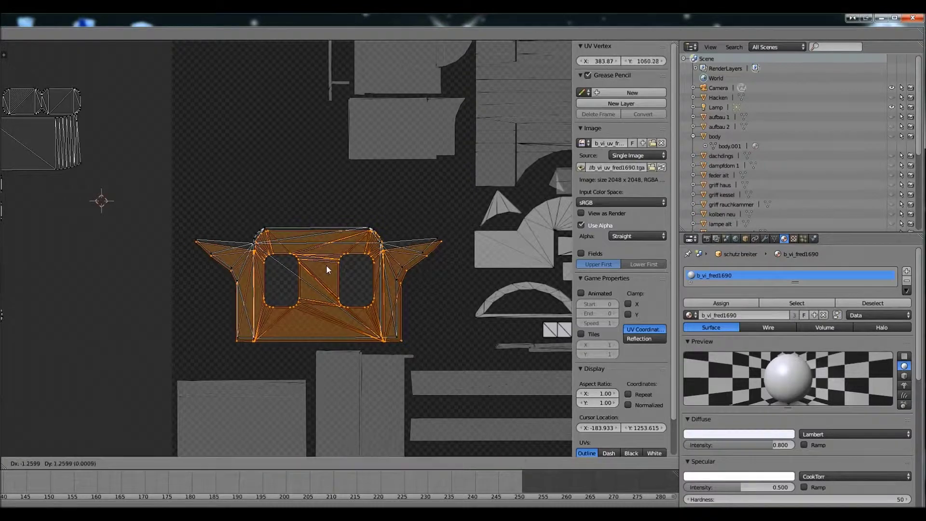
{"action": "left_click", "coordinate": [324, 262]}
Step: Compare the overlapped wall islands' corners and adjust individual vertices along the side wing's outer edge to match the outlines
{"action": "scroll", "coordinate": [324, 262], "scroll_direction": "up", "scroll_amount": 5}
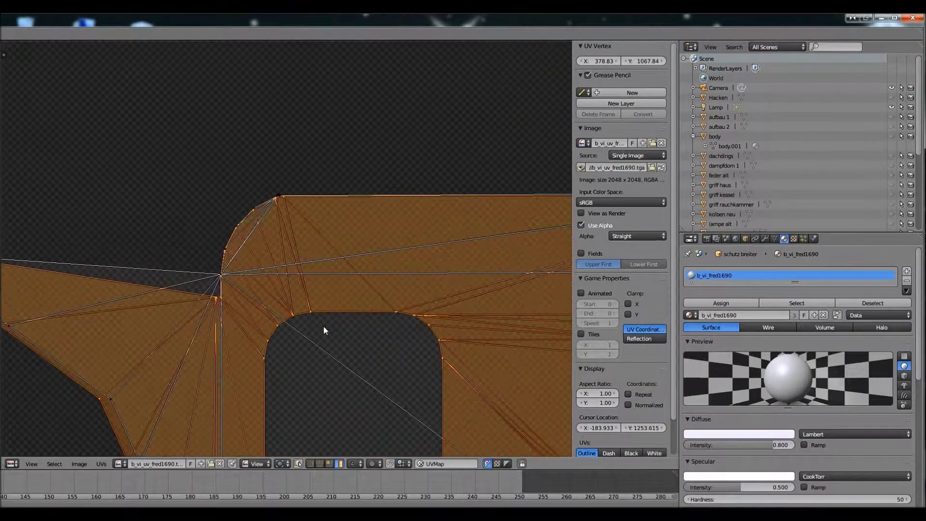
{"action": "scroll", "coordinate": [322, 326], "scroll_direction": "down", "scroll_amount": 2}
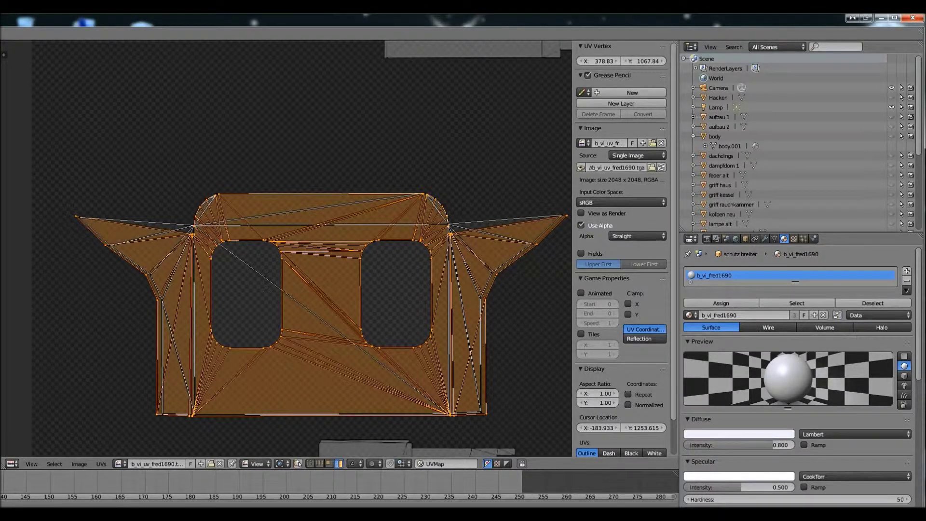
{"action": "scroll", "coordinate": [167, 210], "scroll_direction": "up", "scroll_amount": 4}
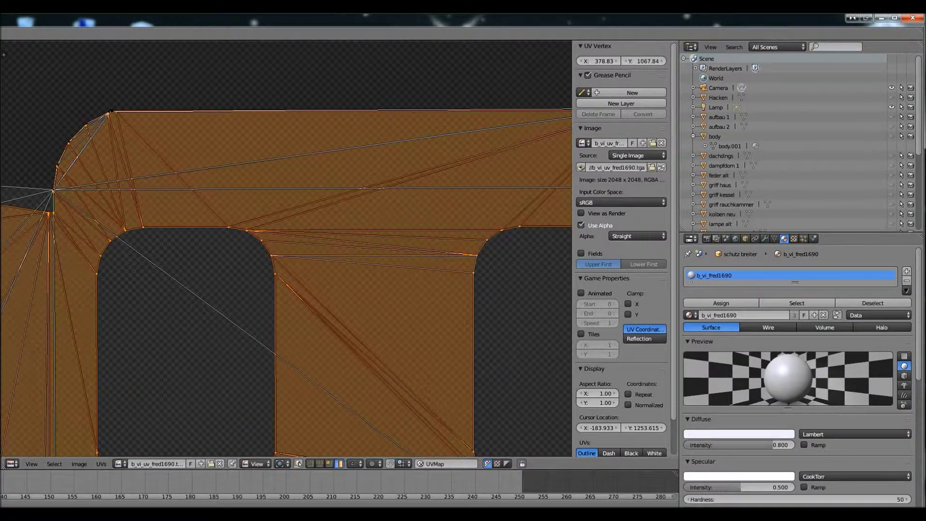
{"action": "scroll", "coordinate": [282, 326], "scroll_direction": "up", "scroll_amount": 2}
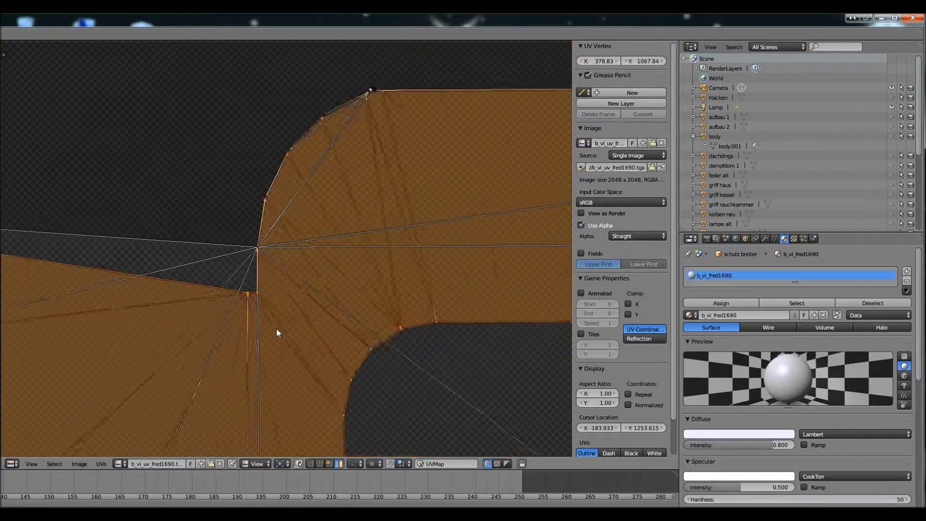
{"action": "scroll", "coordinate": [276, 329], "scroll_direction": "down", "scroll_amount": 6}
{"action": "scroll", "coordinate": [215, 316], "scroll_direction": "up", "scroll_amount": 6}
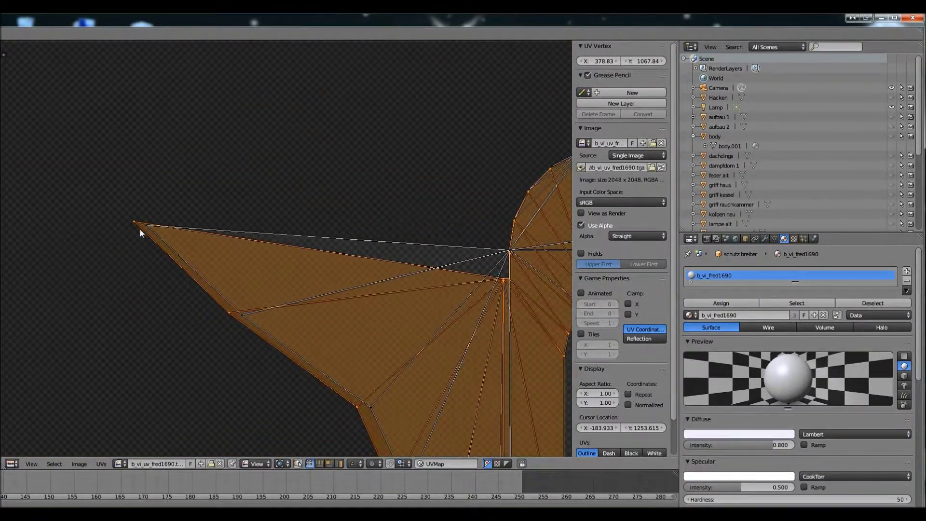
{"action": "right_click", "coordinate": [135, 221]}
{"action": "right_click_drag", "start_coordinate": [239, 313], "coordinate": [359, 409]}
{"action": "scroll", "coordinate": [351, 322], "scroll_direction": "down", "scroll_amount": 3}
{"action": "scroll", "coordinate": [354, 289], "scroll_direction": "up", "scroll_amount": 2}
{"action": "scroll", "coordinate": [347, 419], "scroll_direction": "down", "scroll_amount": 2}
{"action": "scroll", "coordinate": [338, 376], "scroll_direction": "up", "scroll_amount": 3}
{"action": "right_click", "coordinate": [331, 337]}
{"action": "right_click_drag", "start_coordinate": [330, 337], "coordinate": [345, 336]}
{"action": "scroll", "coordinate": [345, 338], "scroll_direction": "down", "scroll_amount": 4}
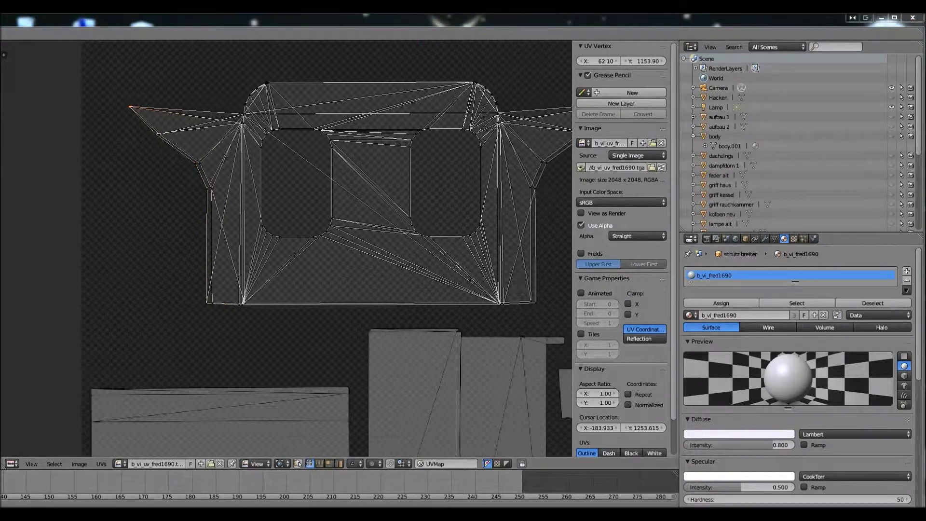
Step: Reposition and rescale the plain and windowed wall islands so their outlines overlap closely
{"action": "scroll", "coordinate": [363, 345], "scroll_direction": "down", "scroll_amount": 2}
{"action": "key", "text": "l"}
{"action": "key", "text": "g"}
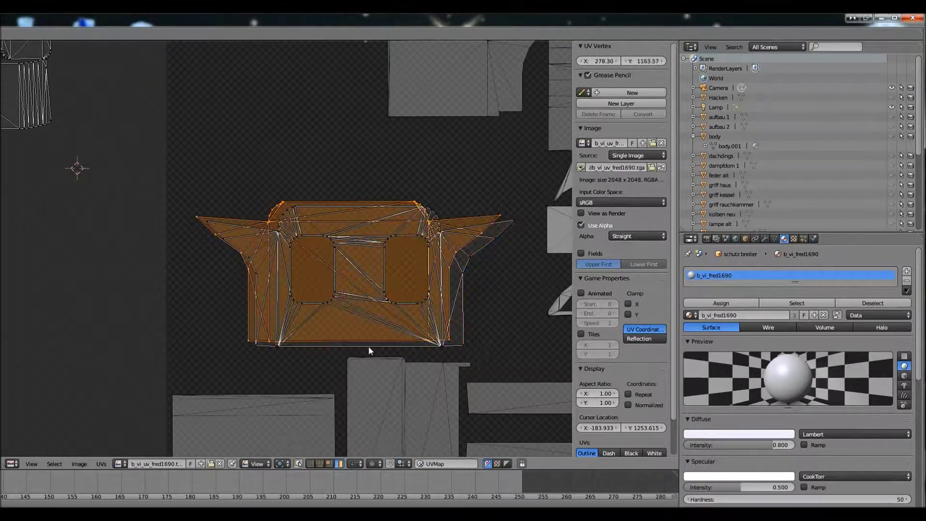
{"action": "scroll", "coordinate": [351, 290], "scroll_direction": "up", "scroll_amount": 1}
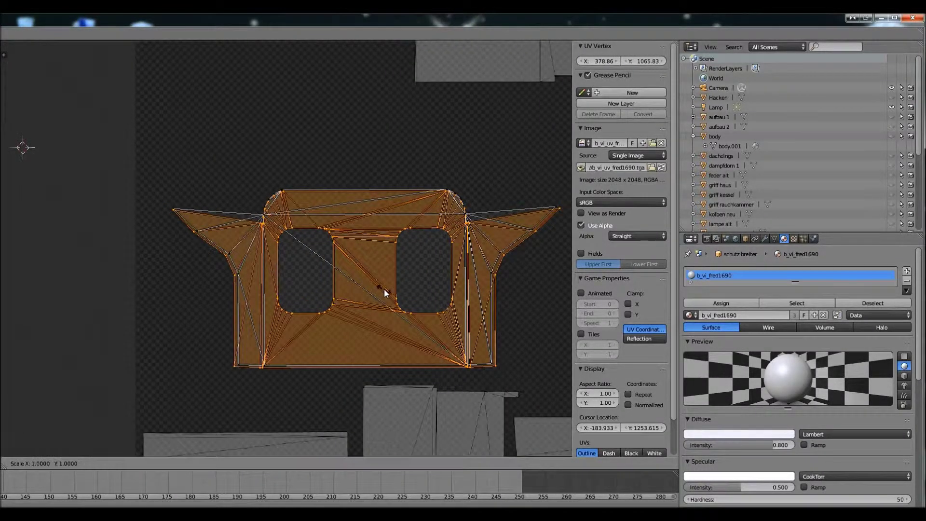
{"action": "left_click", "coordinate": [378, 302]}
{"action": "key", "text": "g"}
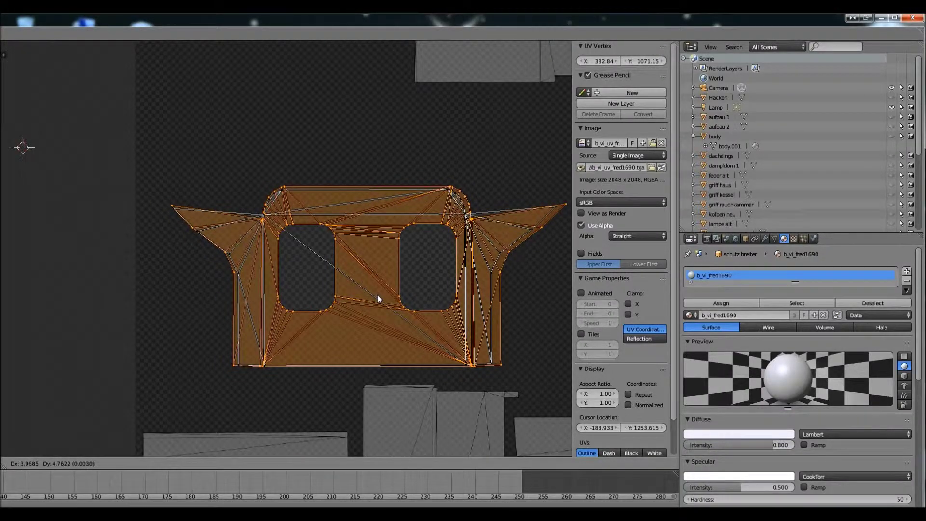
{"action": "scroll", "coordinate": [366, 309], "scroll_direction": "down", "scroll_amount": 3}
{"action": "left_click", "coordinate": [354, 320]}
Step: Select both overlapped wall islands and move them into the texture's free area just above the lower panels
{"action": "scroll", "coordinate": [287, 336], "scroll_direction": "up", "scroll_amount": 2}
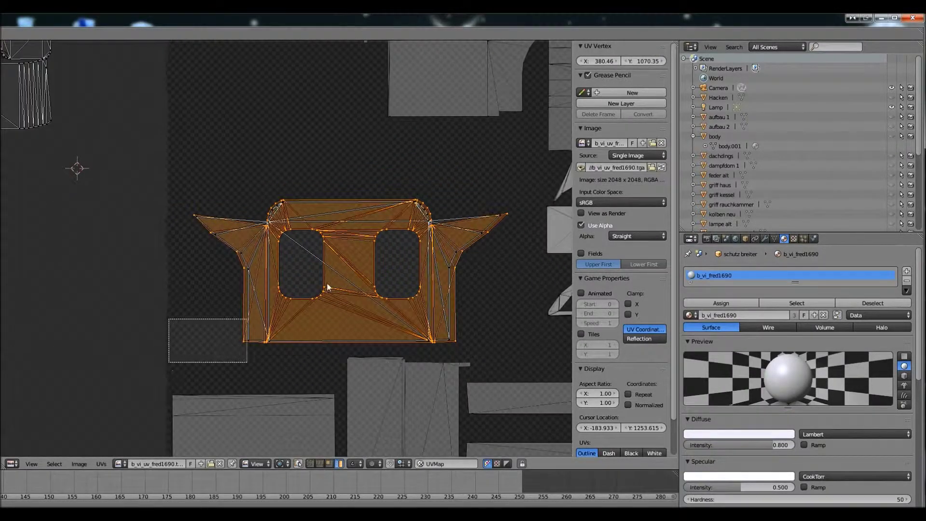
{"action": "scroll", "coordinate": [325, 259], "scroll_direction": "down", "scroll_amount": 2}
{"action": "key", "text": "g"}
{"action": "scroll", "coordinate": [308, 284], "scroll_direction": "down", "scroll_amount": 4}
{"action": "left_click", "coordinate": [268, 303]}
Step: Move the ribbed rectangular island into the free texture area directly above the overlapped wall islands
{"action": "scroll", "coordinate": [270, 289], "scroll_direction": "up", "scroll_amount": 3}
{"action": "right_click", "coordinate": [238, 174]}
{"action": "key", "text": "g"}
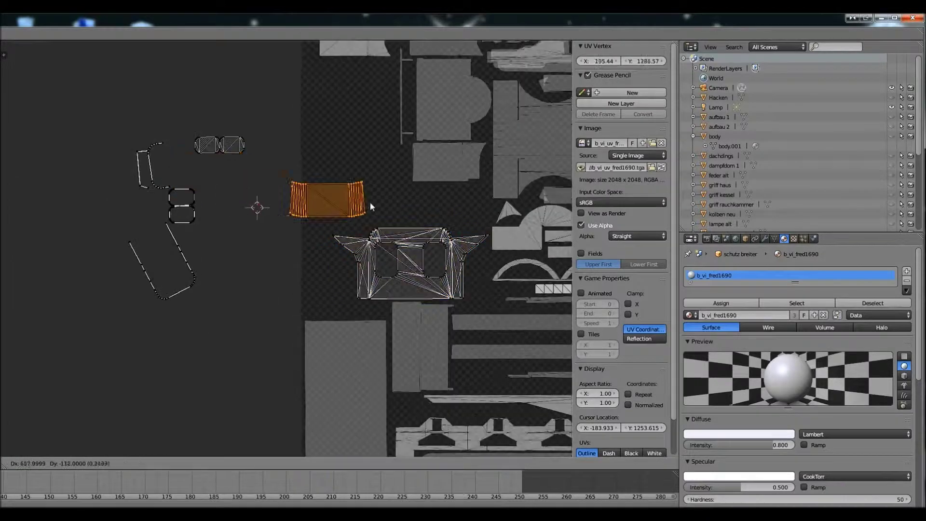
{"action": "left_click", "coordinate": [478, 210]}
Step: Move the two window pane islands beneath the wall islands and stack them over each other
{"action": "right_click", "coordinate": [208, 145]}
{"action": "key", "text": "g"}
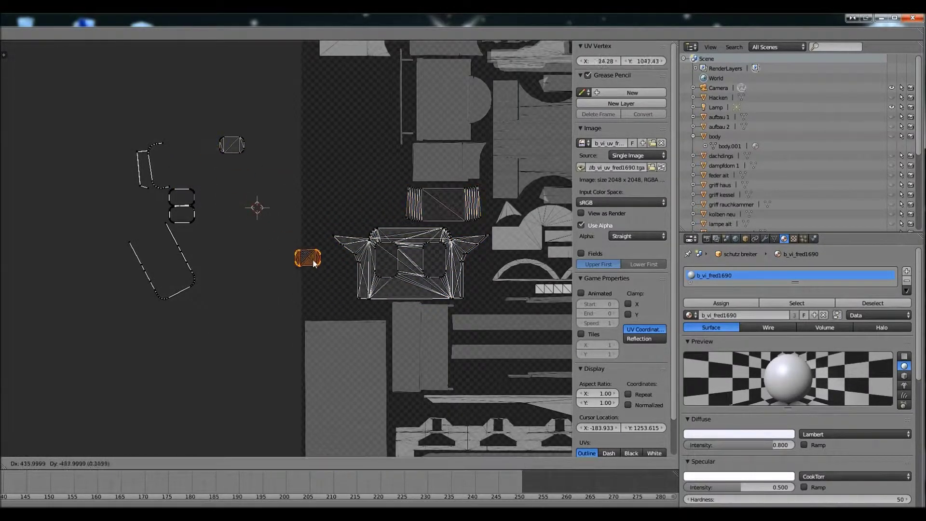
{"action": "left_click", "coordinate": [344, 323]}
{"action": "scroll", "coordinate": [344, 323], "scroll_direction": "up", "scroll_amount": 8}
{"action": "key", "text": "g"}
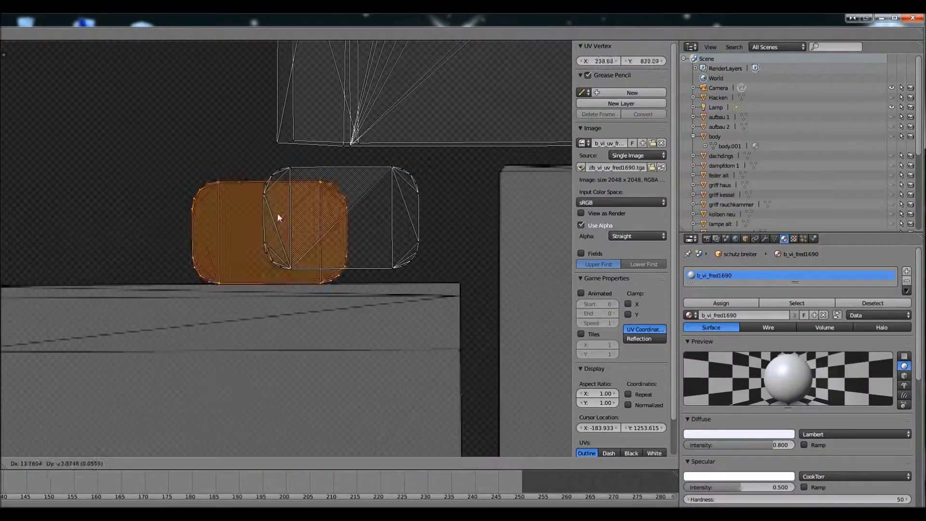
{"action": "left_click", "coordinate": [329, 199]}
Step: Place the two rounded window frame islands over each other beside the stacked panes and scale the selected frame to match
{"action": "scroll", "coordinate": [329, 198], "scroll_direction": "down", "scroll_amount": 7}
{"action": "right_click", "coordinate": [332, 314]}
{"action": "key", "text": "g"}
{"action": "key", "text": "Escape"}
{"action": "key", "text": "g"}
{"action": "scroll", "coordinate": [357, 244], "scroll_direction": "up", "scroll_amount": 6}
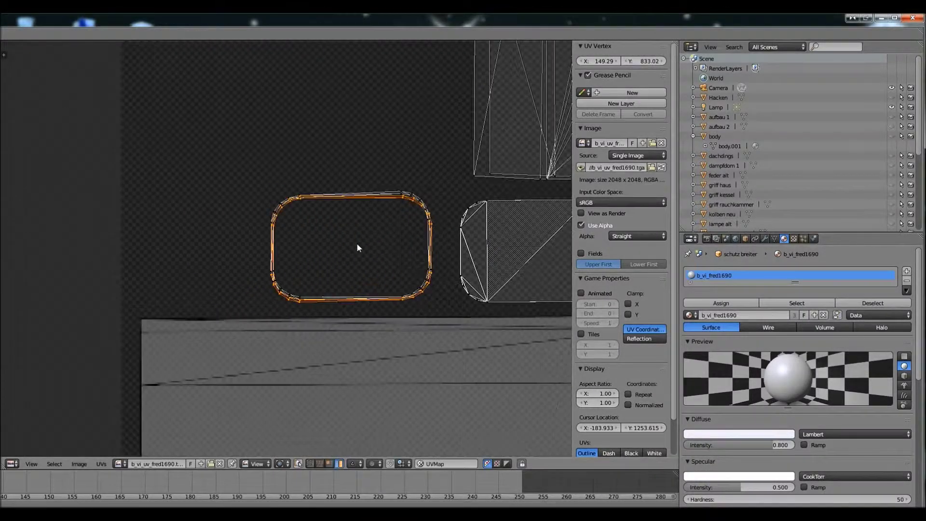
{"action": "left_click", "coordinate": [351, 256]}
{"action": "key", "text": "r"}
{"action": "key", "text": "Escape"}
{"action": "key", "text": "s"}
{"action": "left_click", "coordinate": [352, 242]}
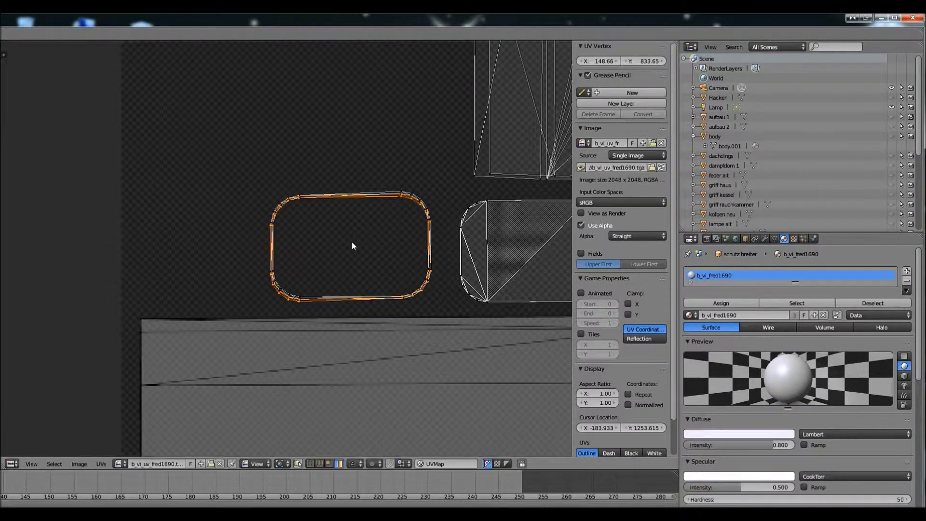
Step: Rotate the U-shaped edge strip island upright and move it onto the texture around the window frame islands
{"action": "scroll", "coordinate": [351, 241], "scroll_direction": "down", "scroll_amount": 8}
{"action": "scroll", "coordinate": [298, 266], "scroll_direction": "up", "scroll_amount": 2}
{"action": "right_click", "coordinate": [211, 269]}
{"action": "key", "text": "r"}
{"action": "left_click", "coordinate": [311, 321]}
{"action": "key", "text": "g"}
{"action": "key", "text": "Escape"}
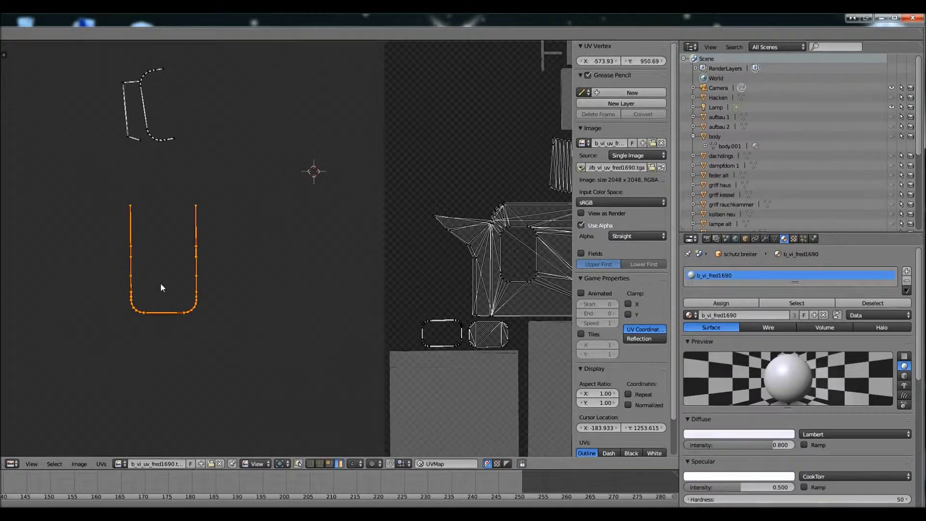
{"action": "key", "text": "g"}
{"action": "left_click", "coordinate": [419, 316]}
Step: Fine-tune the positions of the islands around the window frames so they sit in the free area beside the walls
{"action": "scroll", "coordinate": [419, 316], "scroll_direction": "up", "scroll_amount": 3}
{"action": "right_click", "coordinate": [423, 283]}
{"action": "key", "text": "g"}
{"action": "left_click", "coordinate": [388, 279]}
{"action": "key", "text": "g"}
{"action": "left_click", "coordinate": [388, 279]}
Step: Move the remaining C-shaped edge strip islands into the gap inside the U-shaped strip
{"action": "scroll", "coordinate": [180, 206], "scroll_direction": "down", "scroll_amount": 3}
{"action": "scroll", "coordinate": [181, 206], "scroll_direction": "up", "scroll_amount": 1}
{"action": "right_click", "coordinate": [193, 178]}
{"action": "key", "text": "g"}
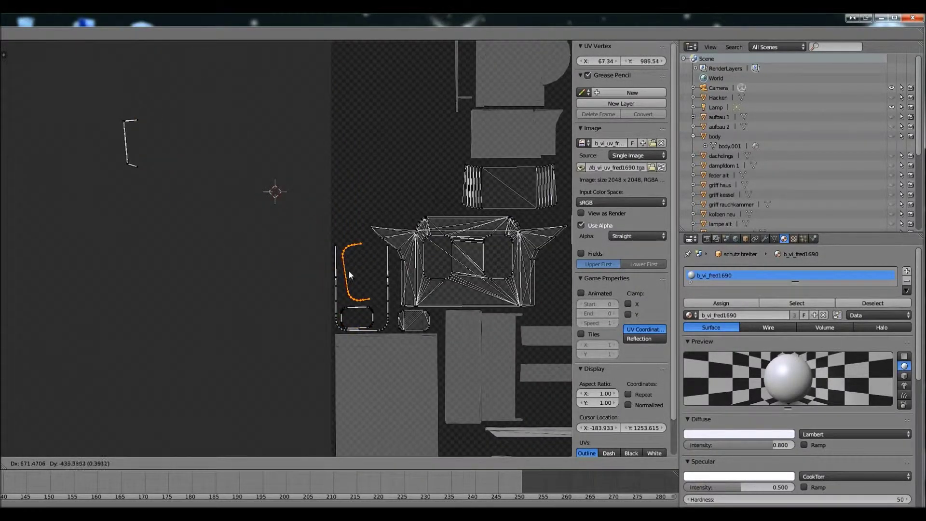
{"action": "key", "text": "Escape"}
{"action": "scroll", "coordinate": [299, 238], "scroll_direction": "down", "scroll_amount": 1}
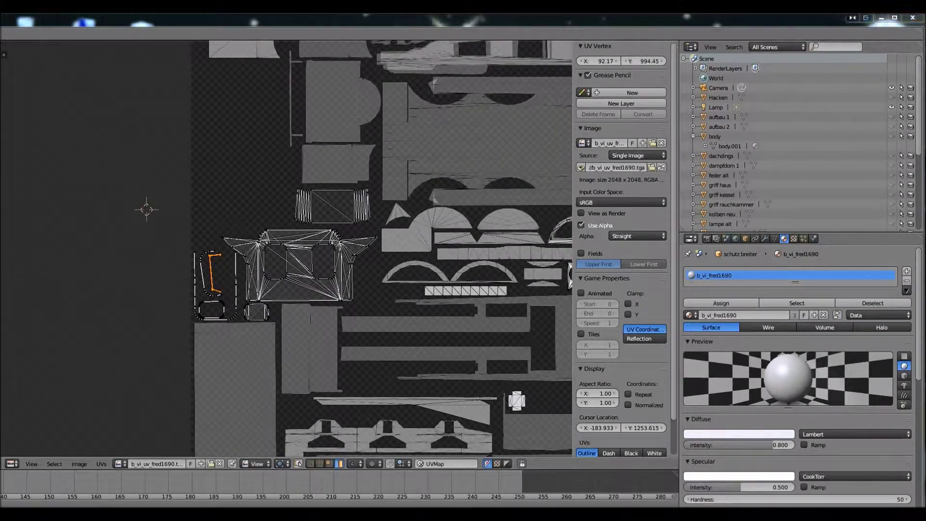
Step: Select the aufbau 1 object and open it in Edit Mode in a widened 3D view
{"action": "scroll", "coordinate": [338, 246], "scroll_direction": "down", "scroll_amount": 1}
{"action": "left_click", "coordinate": [718, 116]}
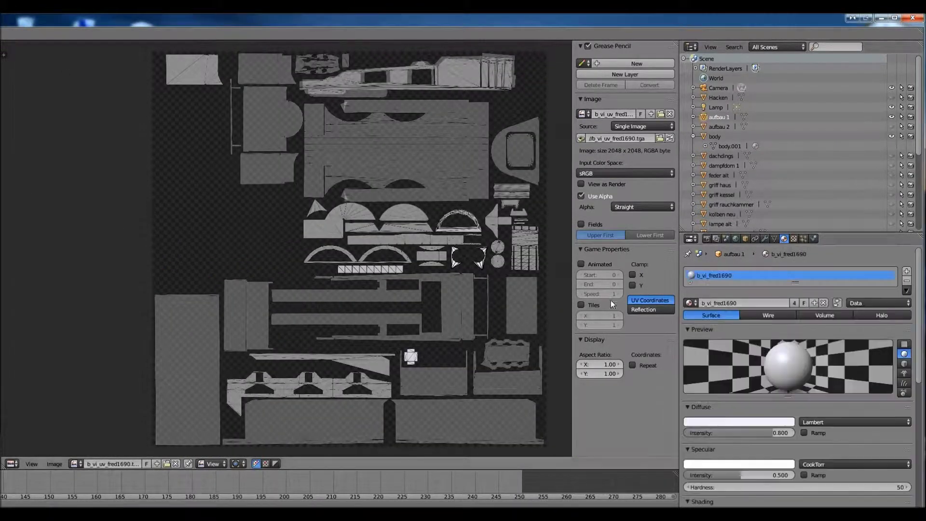
{"action": "scroll", "coordinate": [783, 164], "scroll_direction": "down", "scroll_amount": 2}
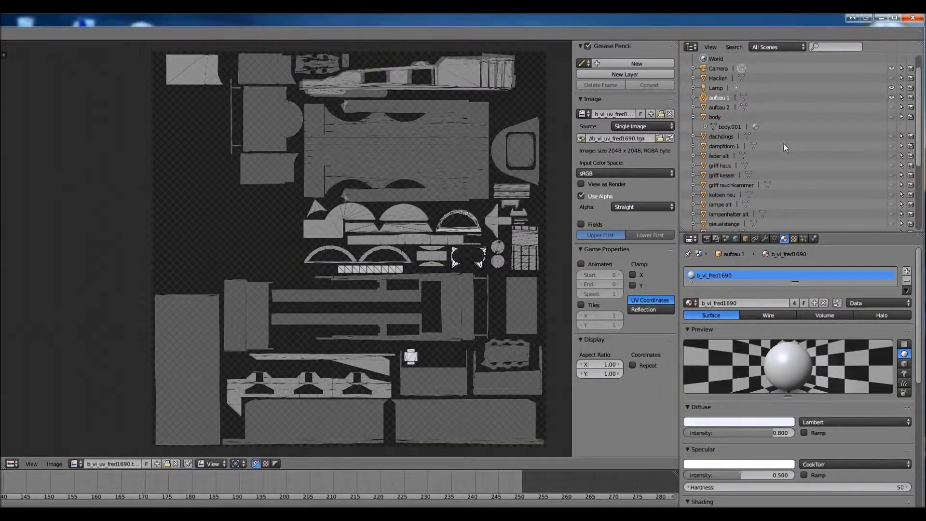
{"action": "scroll", "coordinate": [778, 132], "scroll_direction": "down", "scroll_amount": 5}
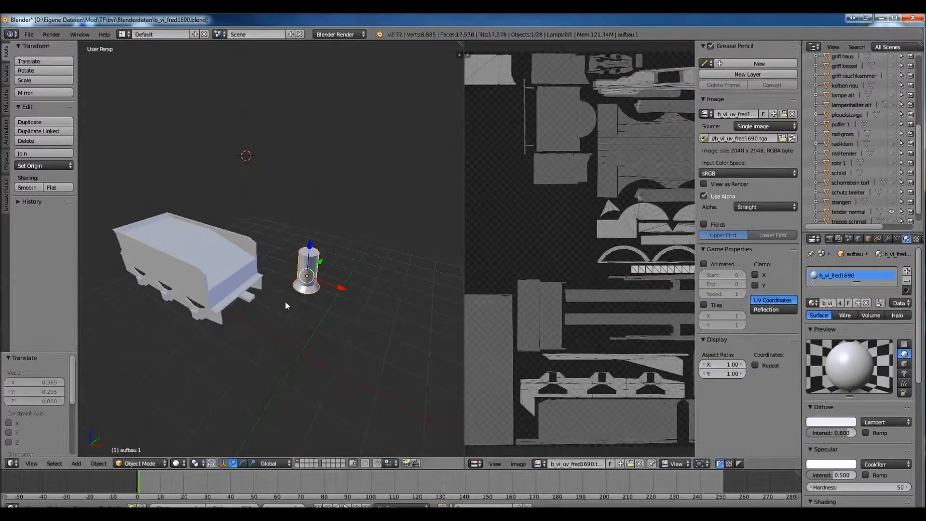
{"action": "scroll", "coordinate": [285, 301], "scroll_direction": "up", "scroll_amount": 3}
{"action": "left_click_drag", "start_coordinate": [464, 193], "coordinate": [675, 193]}
{"action": "middle_click_drag", "start_coordinate": [530, 217], "coordinate": [135, 471]}
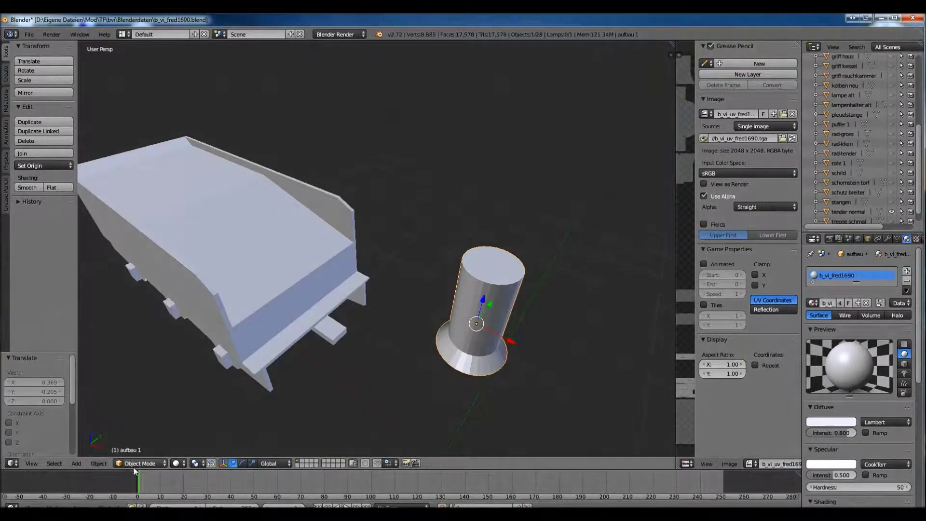
{"action": "key", "text": "Tab"}
Step: Clear the selection and mark a seam along the front edges of the cylinder's top rim
{"action": "middle_click_drag", "start_coordinate": [440, 379], "coordinate": [396, 322]}
{"action": "scroll", "coordinate": [396, 322], "scroll_direction": "up", "scroll_amount": 3}
{"action": "key", "text": "a"}
{"action": "middle_click_drag", "start_coordinate": [305, 451], "coordinate": [364, 296]}
{"action": "right_click", "coordinate": [364, 297]}
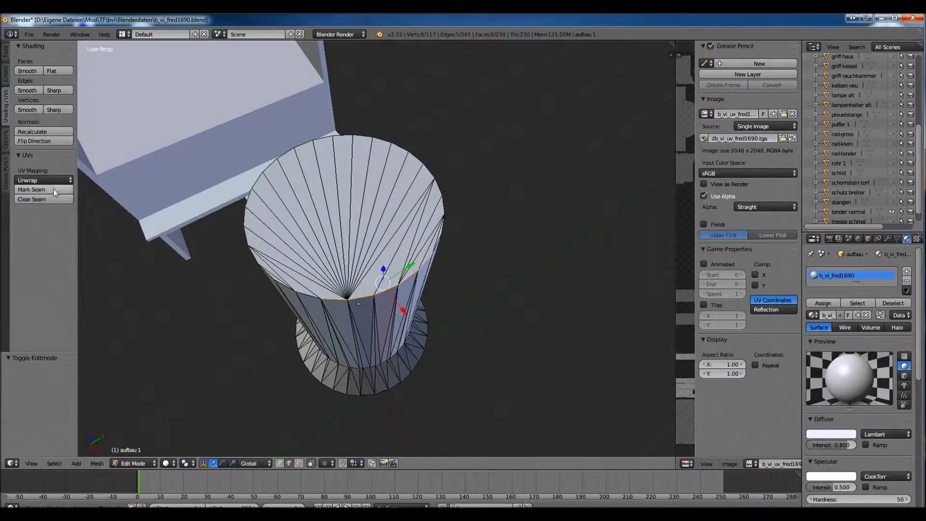
{"action": "left_click", "coordinate": [55, 192]}
Step: Mark the remaining edges around the cylinder's top rim as seams
{"action": "scroll", "coordinate": [464, 217], "scroll_direction": "up", "scroll_amount": 3}
{"action": "middle_click_drag", "start_coordinate": [475, 196], "coordinate": [437, 264]}
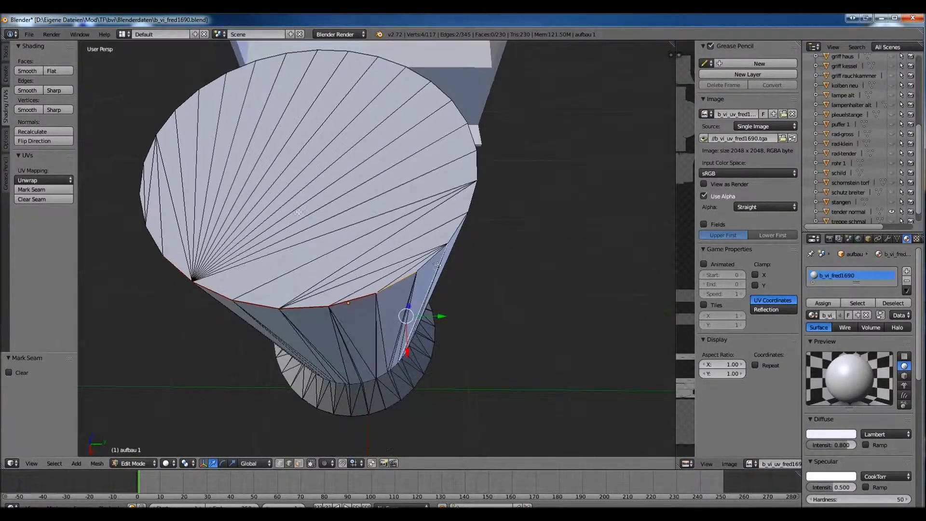
{"action": "key", "text": "w"}
{"action": "left_click", "coordinate": [249, 111]}
{"action": "middle_click_drag", "start_coordinate": [235, 81], "coordinate": [242, 220]}
{"action": "right_click", "coordinate": [136, 217]}
{"action": "key", "text": "w"}
{"action": "left_click", "coordinate": [154, 212]}
{"action": "right_click", "coordinate": [243, 219]}
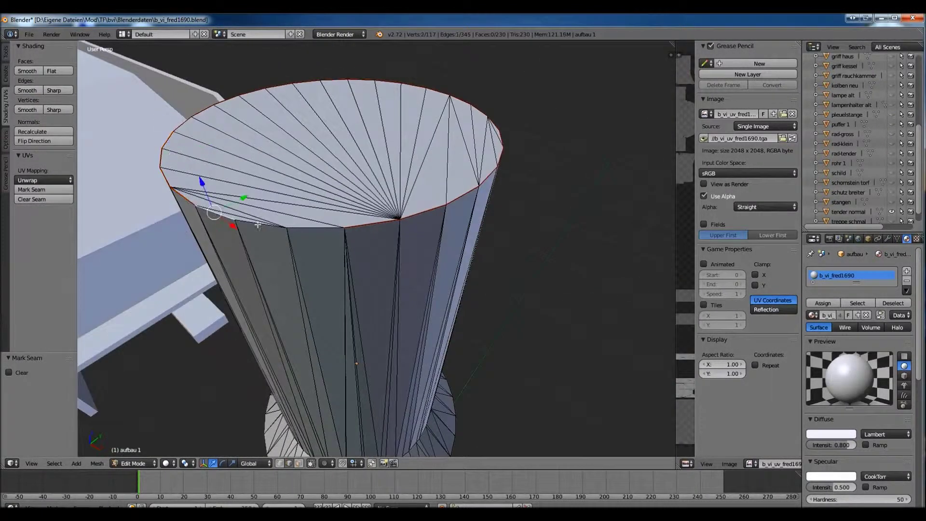
Step: Mark a vertical seam down the side of the cylinder and its flared base
{"action": "scroll", "coordinate": [174, 210], "scroll_direction": "down", "scroll_amount": 5}
{"action": "middle_click_drag", "start_coordinate": [338, 241], "coordinate": [444, 288]}
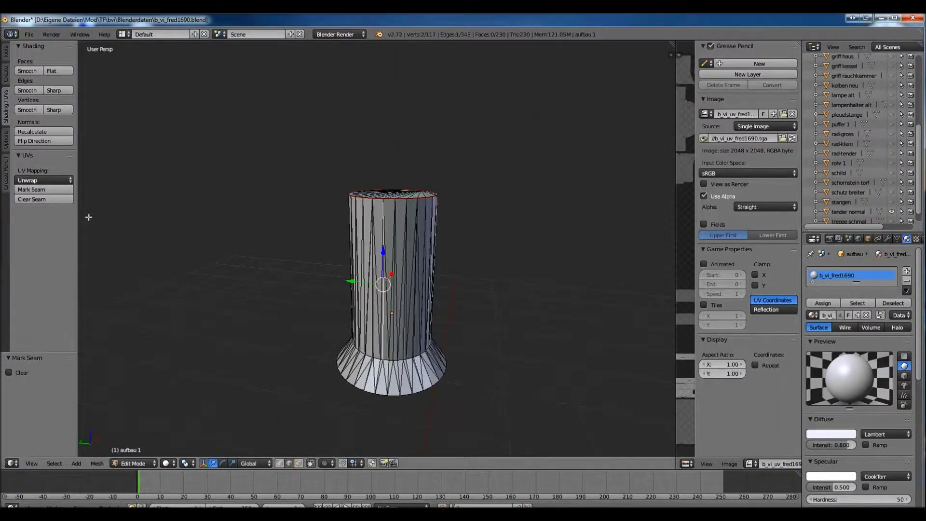
{"action": "middle_click_drag", "start_coordinate": [273, 316], "coordinate": [300, 328]}
{"action": "scroll", "coordinate": [145, 212], "scroll_direction": "up", "scroll_amount": 3}
Step: Select the edge path along the first half of the flared base's bottom rim and mark it as a seam
{"action": "middle_click_drag", "start_coordinate": [145, 212], "coordinate": [283, 428]}
{"action": "middle_click_drag", "start_coordinate": [374, 421], "coordinate": [330, 383]}
{"action": "right_click", "coordinate": [331, 383], "text": "ctrl"}
{"action": "middle_click_drag", "start_coordinate": [406, 373], "coordinate": [427, 312]}
{"action": "right_click", "coordinate": [365, 308], "text": "ctrl"}
{"action": "scroll", "coordinate": [427, 312], "scroll_direction": "up", "scroll_amount": 3}
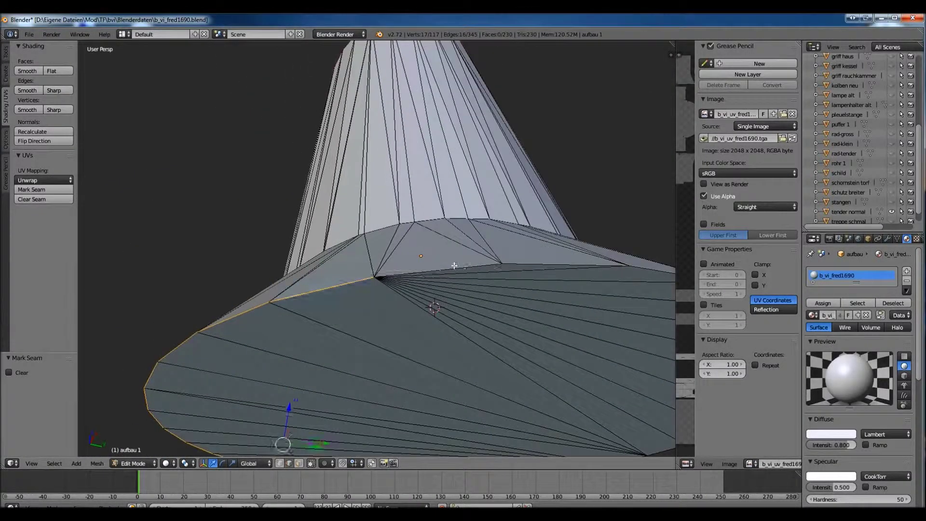
{"action": "scroll", "coordinate": [514, 274], "scroll_direction": "down", "scroll_amount": 3}
{"action": "middle_click_drag", "start_coordinate": [514, 273], "coordinate": [445, 311]}
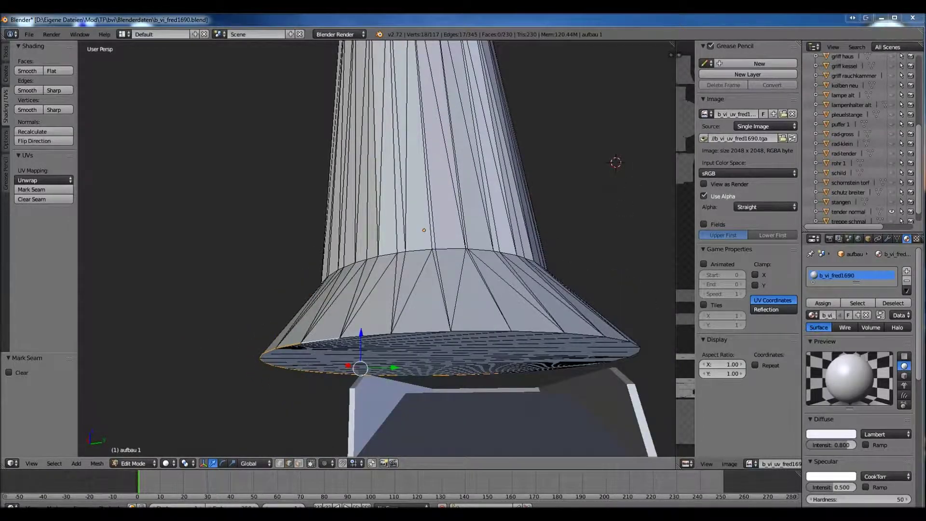
Step: Select the rest of the flared base's bottom rim edges to complete the seam around it
{"action": "middle_click_drag", "start_coordinate": [403, 355], "coordinate": [396, 249]}
{"action": "right_click", "coordinate": [516, 269]}
{"action": "right_click", "coordinate": [529, 273], "text": "ctrl"}
{"action": "right_click", "coordinate": [528, 273], "text": "ctrl"}
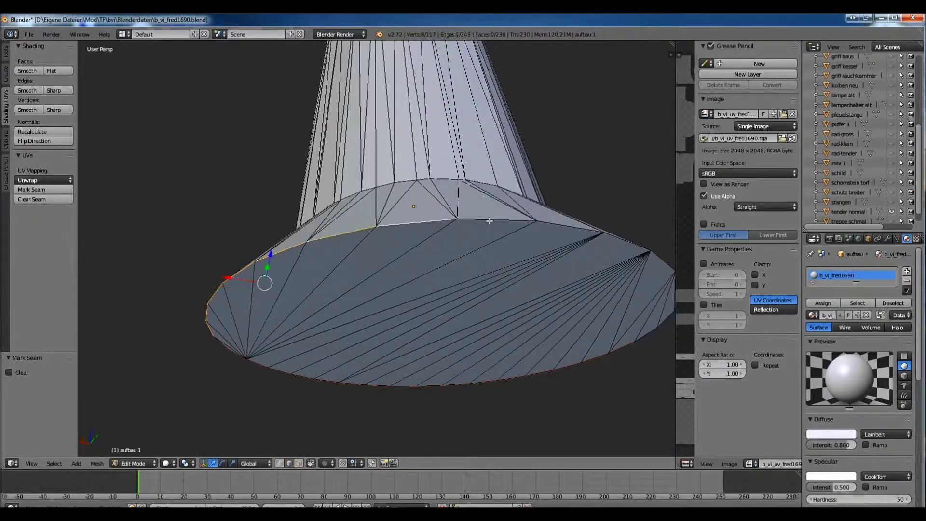
{"action": "middle_click_drag", "start_coordinate": [583, 251], "coordinate": [337, 270]}
{"action": "right_click", "coordinate": [293, 282], "text": "ctrl"}
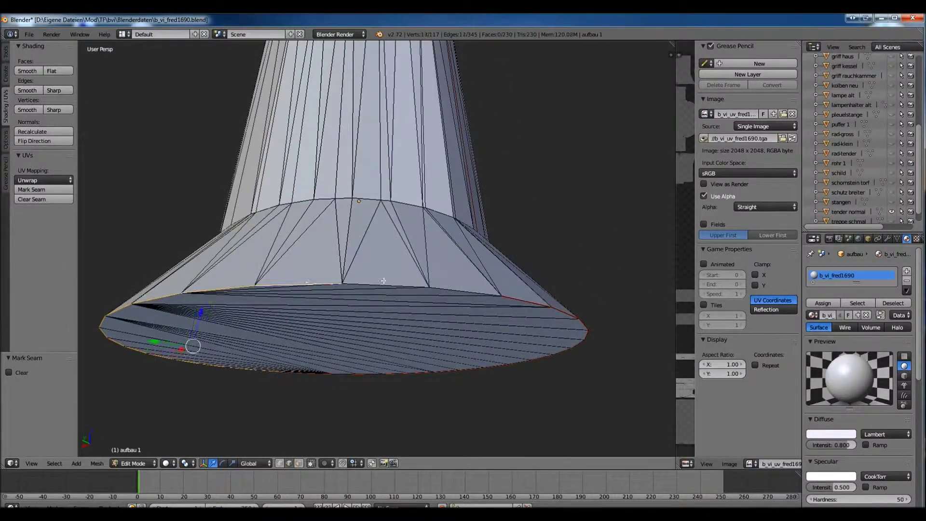
Step: Unwrap the entire aufbau 1 mesh and scale its UV islands down on the texture
{"action": "scroll", "coordinate": [233, 207], "scroll_direction": "down", "scroll_amount": 5}
{"action": "middle_click_drag", "start_coordinate": [233, 207], "coordinate": [384, 234]}
{"action": "key", "text": "a"}
{"action": "key", "text": "a"}
{"action": "key", "text": "u"}
{"action": "left_click", "coordinate": [384, 234]}
{"action": "key", "text": "ctrl+Right"}
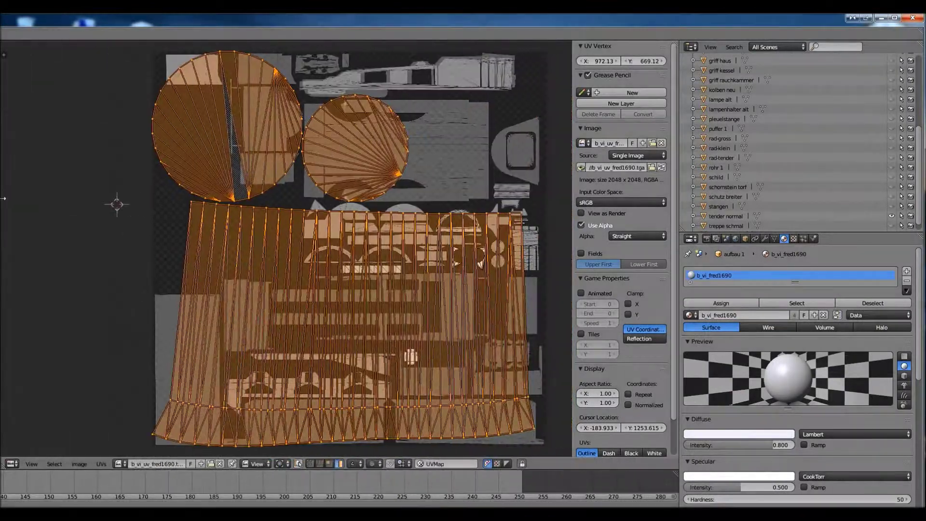
{"action": "key", "text": "ctrl+z"}
{"action": "key", "text": "ctrl+z"}
{"action": "key", "text": "ctrl+z"}
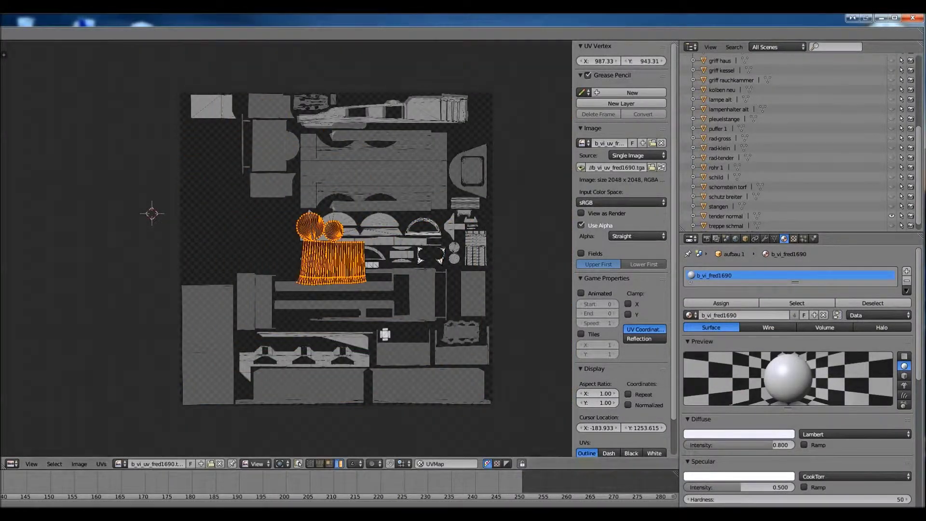
Step: Open the schutz breiter object in Edit Mode and export its UV layout
{"action": "scroll", "coordinate": [719, 175], "scroll_direction": "down", "scroll_amount": 1}
{"action": "left_click", "coordinate": [724, 188]}
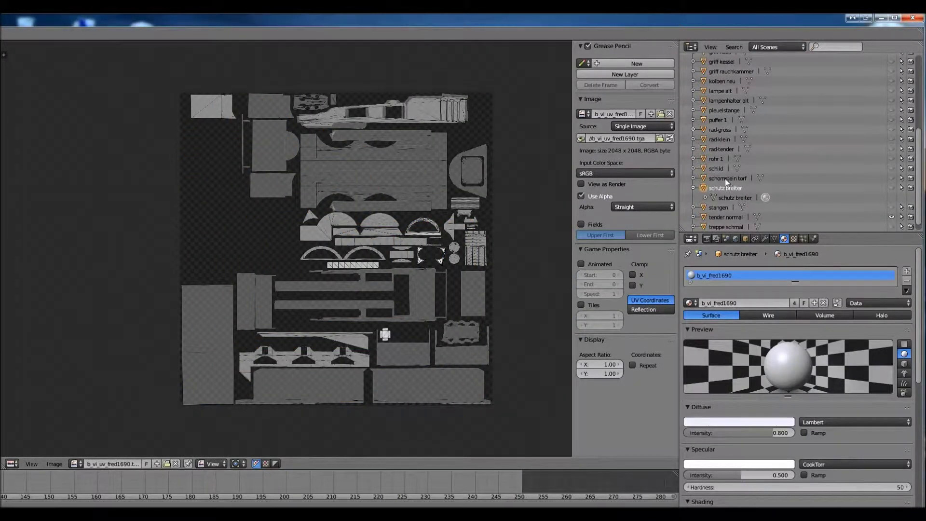
{"action": "key", "text": "Tab"}
{"action": "left_click", "coordinate": [101, 463]}
{"action": "left_click", "coordinate": [120, 222]}
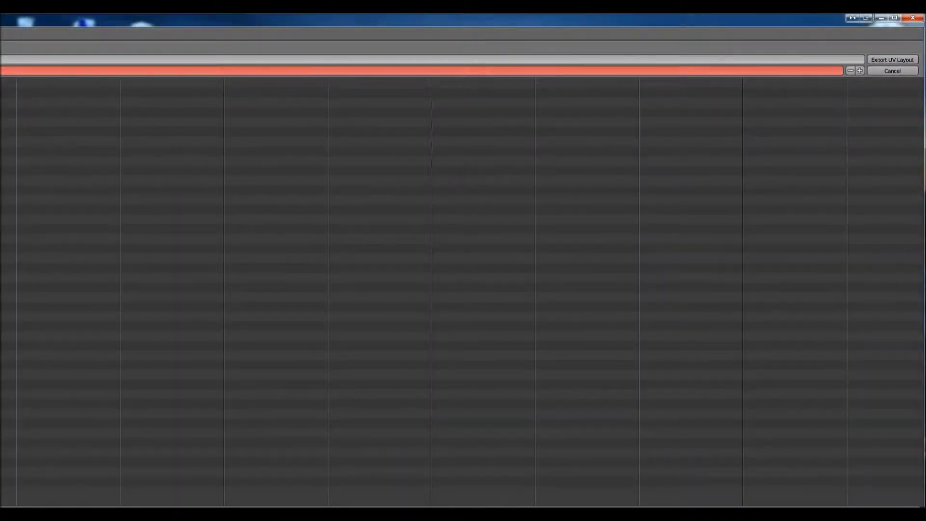
{"action": "key", "text": "Return"}
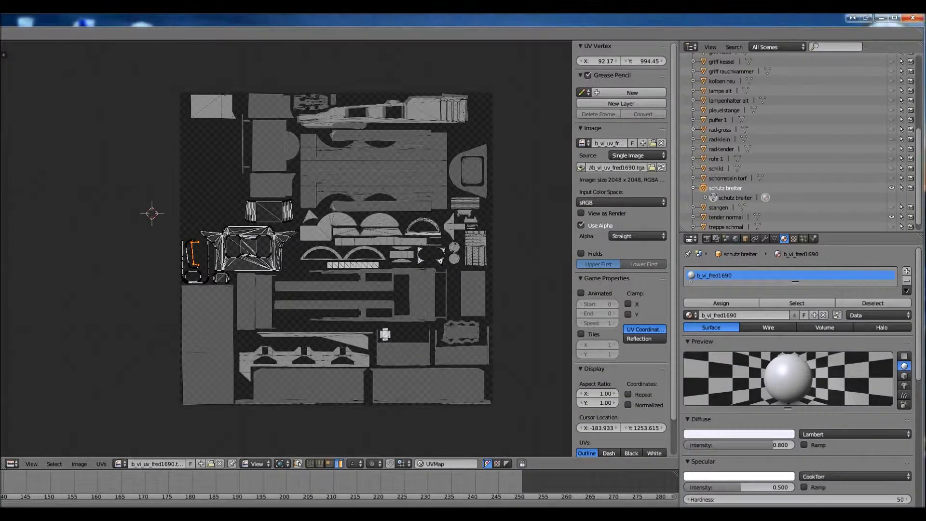
Step: Switch to the image editor and add the exported schutz breiter layout to the b_vi_uv_fred1690 texture
{"action": "key", "text": "alt+Tab"}
{"action": "key", "text": "ctrl+o"}
{"action": "left_click", "coordinate": [339, 185]}
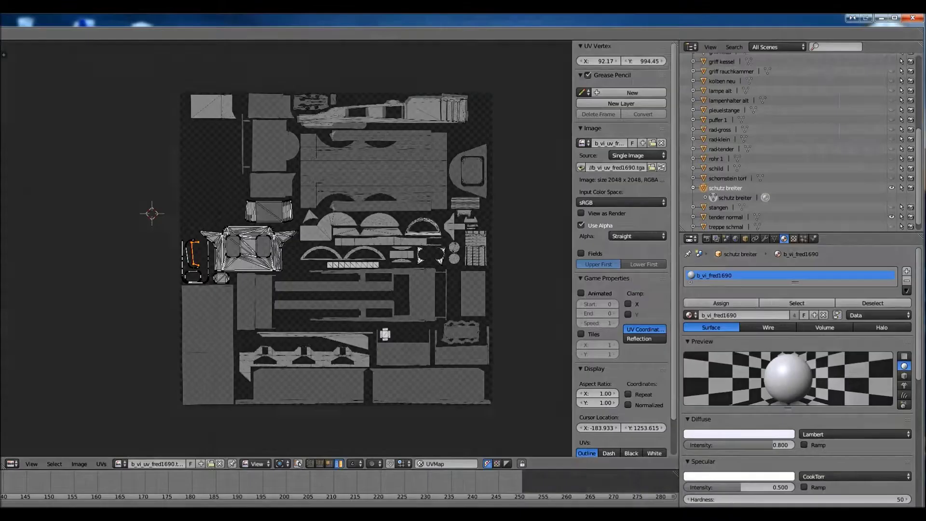
Step: Select the aufbau 1 object again and display its UV islands over the updated texture
{"action": "scroll", "coordinate": [764, 180], "scroll_direction": "up", "scroll_amount": 8}
{"action": "left_click", "coordinate": [722, 117]}
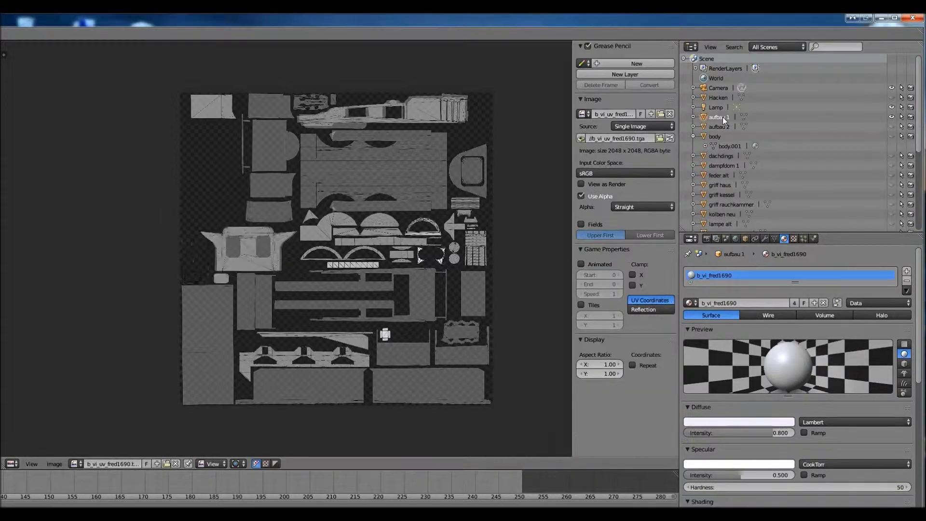
{"action": "left_click", "coordinate": [730, 126]}
{"action": "scroll", "coordinate": [371, 274], "scroll_direction": "up", "scroll_amount": 1}
{"action": "scroll", "coordinate": [405, 217], "scroll_direction": "up", "scroll_amount": 1}
{"action": "middle_click_drag", "start_coordinate": [352, 310], "coordinate": [332, 248]}
{"action": "scroll", "coordinate": [331, 248], "scroll_direction": "up", "scroll_amount": 1}
{"action": "scroll", "coordinate": [331, 248], "scroll_direction": "down", "scroll_amount": 4}
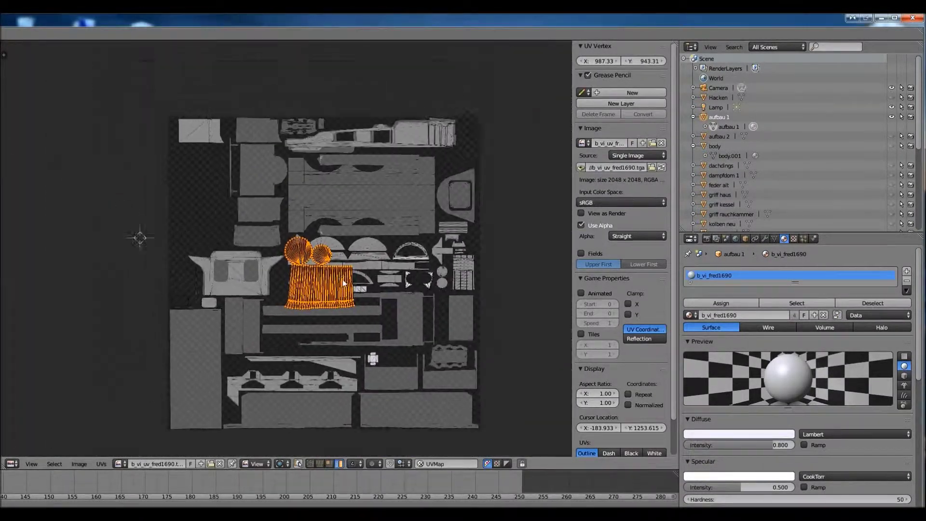
Step: Move the cylinder's side wall island into the texture's free upper-left area, just below the corner panel
{"action": "scroll", "coordinate": [270, 299], "scroll_direction": "up", "scroll_amount": 2}
{"action": "key", "text": "shift+l"}
{"action": "key", "text": "g"}
{"action": "left_click", "coordinate": [185, 157]}
{"action": "scroll", "coordinate": [185, 157], "scroll_direction": "down", "scroll_amount": 3}
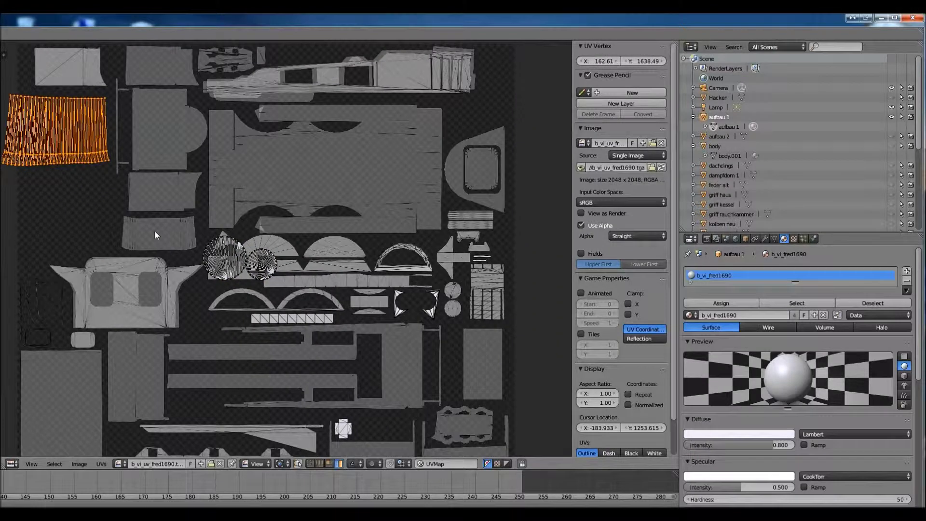
{"action": "scroll", "coordinate": [299, 149], "scroll_direction": "up", "scroll_amount": 3}
{"action": "key", "text": "g"}
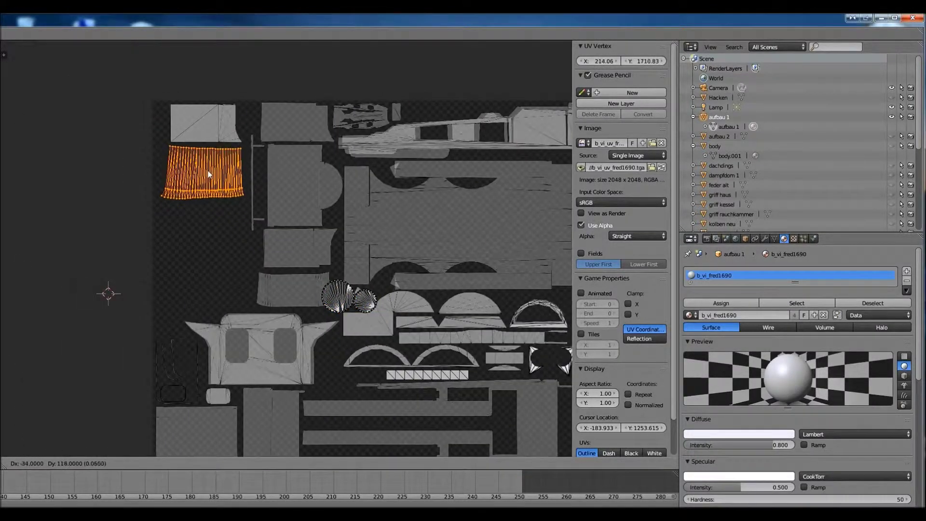
{"action": "left_click", "coordinate": [208, 182]}
Step: Move the larger circular cap island away from the arch shapes into a free area of the texture
{"action": "scroll", "coordinate": [209, 182], "scroll_direction": "down", "scroll_amount": 1}
{"action": "scroll", "coordinate": [195, 230], "scroll_direction": "up", "scroll_amount": 2}
{"action": "middle_click_drag", "start_coordinate": [373, 316], "coordinate": [251, 137]}
{"action": "right_click", "coordinate": [251, 136]}
{"action": "key", "text": "g"}
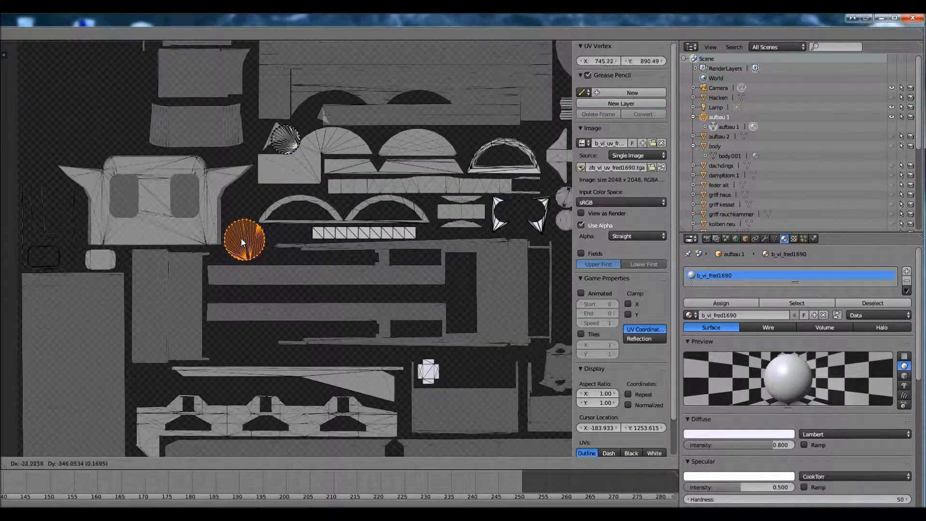
{"action": "scroll", "coordinate": [198, 152], "scroll_direction": "down", "scroll_amount": 3}
{"action": "left_click", "coordinate": [199, 152]}
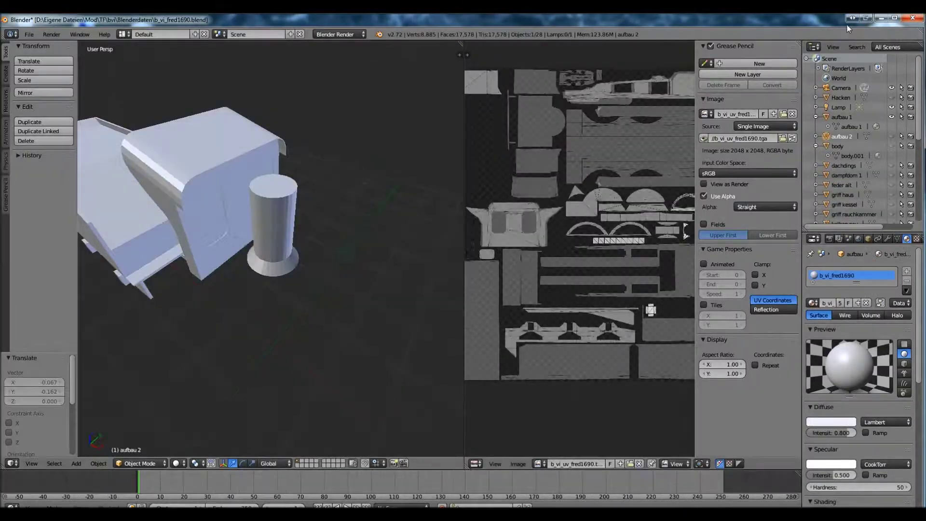
Step: Hide aufbau 1 and the cab shield, show aufbau 2, and open it in Edit Mode in a widened 3D view
{"action": "left_click", "coordinate": [891, 136]}
{"action": "left_click", "coordinate": [891, 117]}
{"action": "mouse_move", "coordinate": [922, 96]}
{"action": "left_mouse_down"}
{"action": "mouse_move", "coordinate": [920, 200]}
{"action": "mouse_move", "coordinate": [919, 87]}
{"action": "left_mouse_up"}
{"action": "left_click", "coordinate": [892, 169]}
{"action": "key", "text": "Tab"}
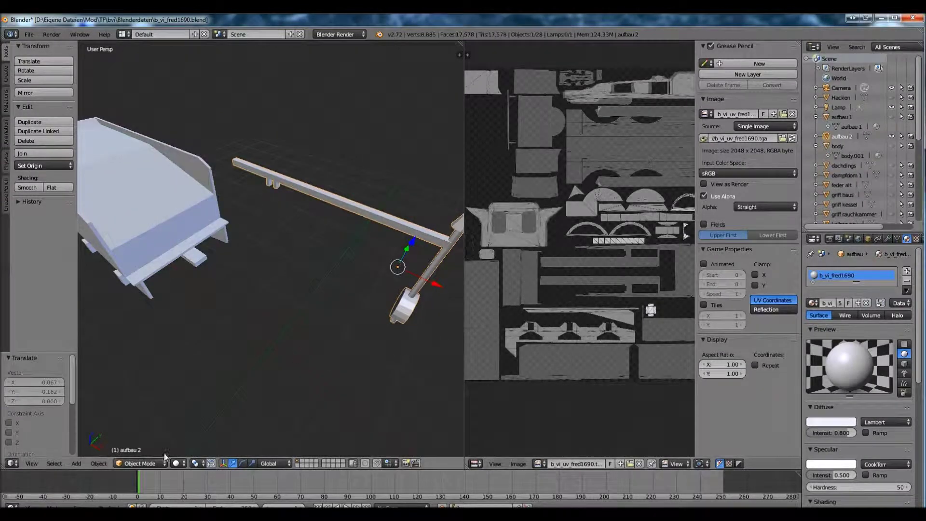
{"action": "left_click_drag", "start_coordinate": [462, 150], "coordinate": [670, 150]}
Step: Mark the rim edges of the front face of aufbau 2's drum as a seam
{"action": "middle_click_drag", "start_coordinate": [450, 314], "coordinate": [414, 241]}
{"action": "scroll", "coordinate": [407, 235], "scroll_direction": "up", "scroll_amount": 6}
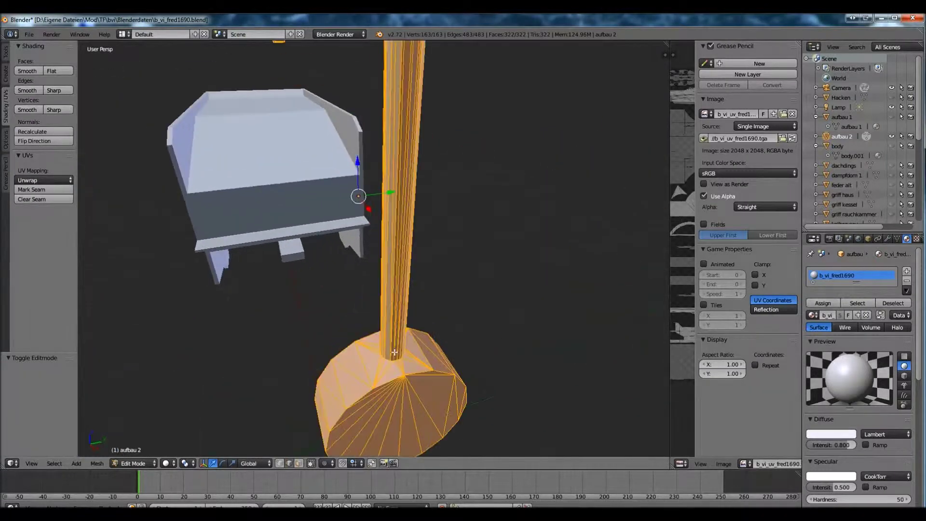
{"action": "right_click", "coordinate": [407, 235]}
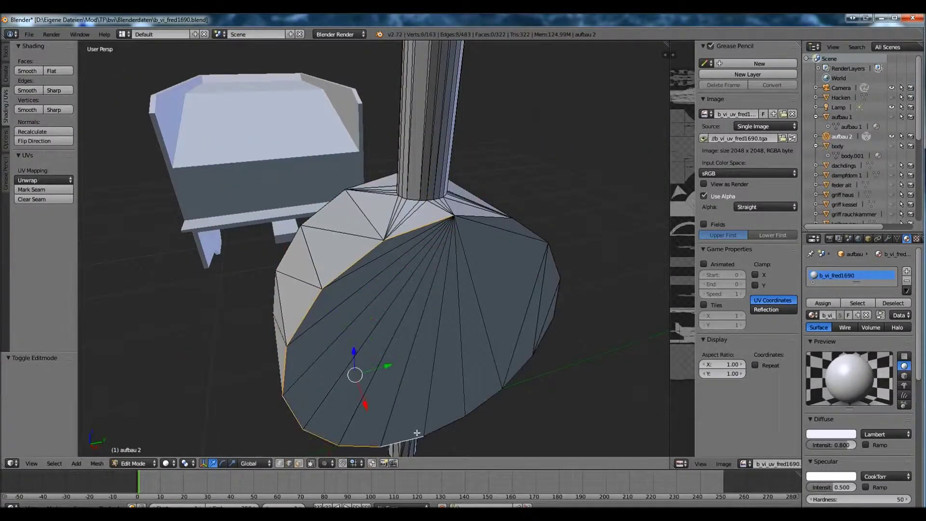
{"action": "left_click", "coordinate": [38, 189]}
Step: Mark the rim edges around the drum's opposite round face as a seam
{"action": "scroll", "coordinate": [419, 260], "scroll_direction": "down", "scroll_amount": 5}
{"action": "middle_click_drag", "start_coordinate": [419, 260], "coordinate": [379, 314]}
{"action": "scroll", "coordinate": [379, 314], "scroll_direction": "up", "scroll_amount": 5}
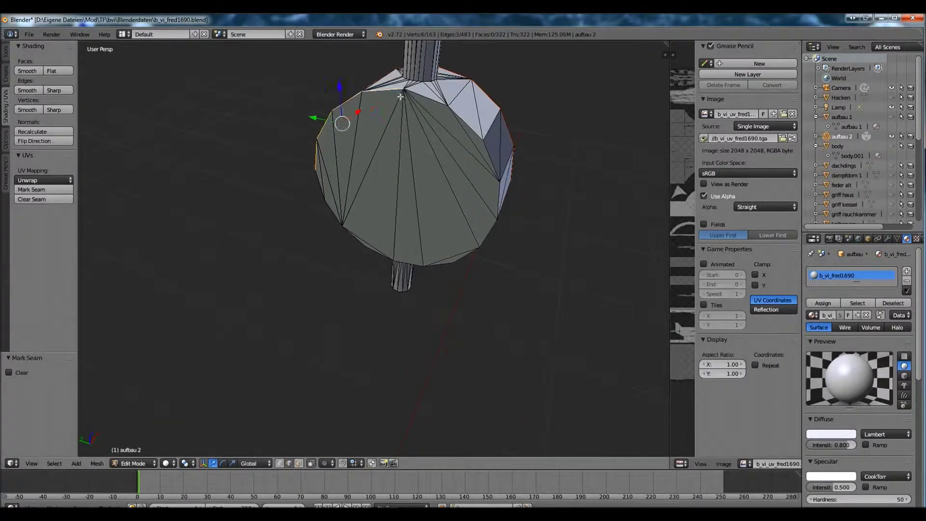
{"action": "key", "text": "u"}
{"action": "key", "text": "Escape"}
{"action": "right_click", "coordinate": [378, 265], "text": "shift"}
{"action": "scroll", "coordinate": [378, 264], "scroll_direction": "up", "scroll_amount": 3}
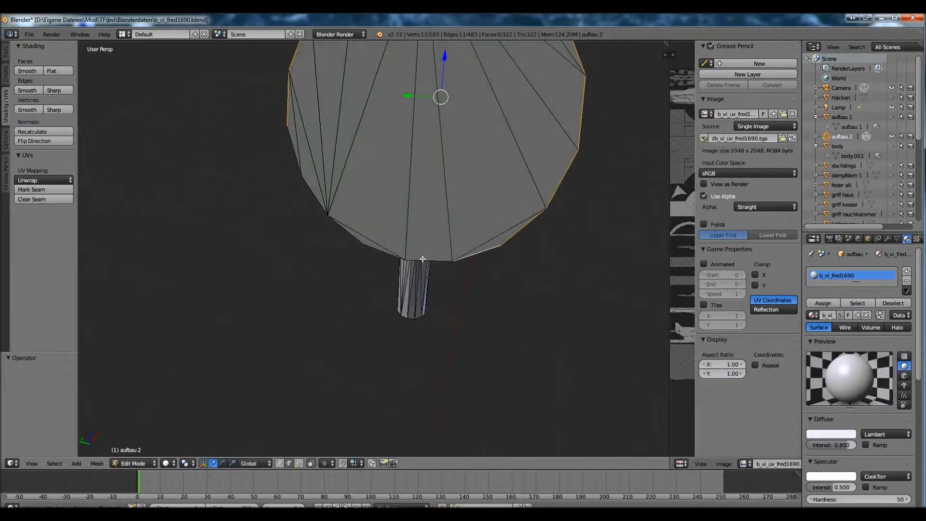
{"action": "left_click", "coordinate": [58, 197]}
Step: Mark the edges around the end cap of the short pipe stub below the drum as a seam
{"action": "middle_click_drag", "start_coordinate": [341, 143], "coordinate": [350, 135]}
{"action": "key", "text": "u"}
{"action": "left_click", "coordinate": [337, 234]}
{"action": "middle_click_drag", "start_coordinate": [337, 235], "coordinate": [323, 322]}
{"action": "key", "text": "w"}
{"action": "left_click", "coordinate": [372, 352]}
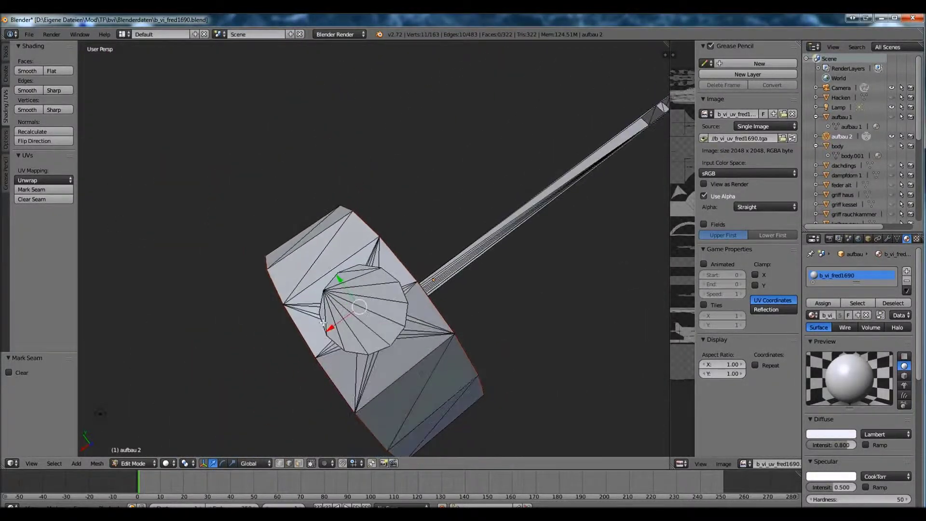
Step: Select the ring of edges where the pipe stub meets the drum and mark it as a seam
{"action": "middle_click_drag", "start_coordinate": [322, 321], "coordinate": [302, 186]}
{"action": "middle_click_drag", "start_coordinate": [258, 257], "coordinate": [312, 112]}
{"action": "right_click", "coordinate": [341, 275], "text": "shift"}
{"action": "key", "text": "w"}
{"action": "key", "text": "Return"}
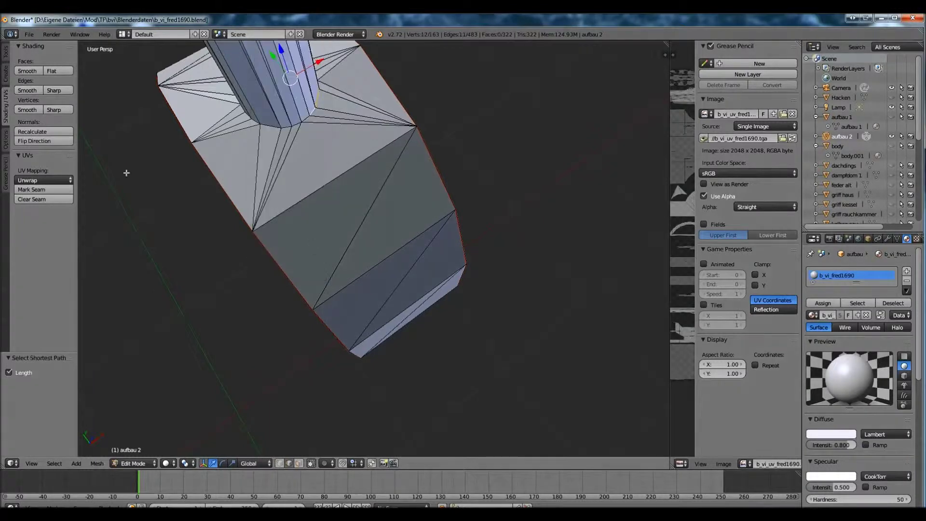
Step: Mark the remaining pipe joint on the drum and one lengthwise pipe edge as seams
{"action": "middle_click_drag", "start_coordinate": [287, 179], "coordinate": [367, 144]}
{"action": "right_click", "coordinate": [381, 116], "text": "shift"}
{"action": "key", "text": "w"}
{"action": "key", "text": "Escape"}
{"action": "key", "text": "w"}
{"action": "left_click", "coordinate": [272, 245]}
{"action": "middle_click_drag", "start_coordinate": [271, 245], "coordinate": [320, 172]}
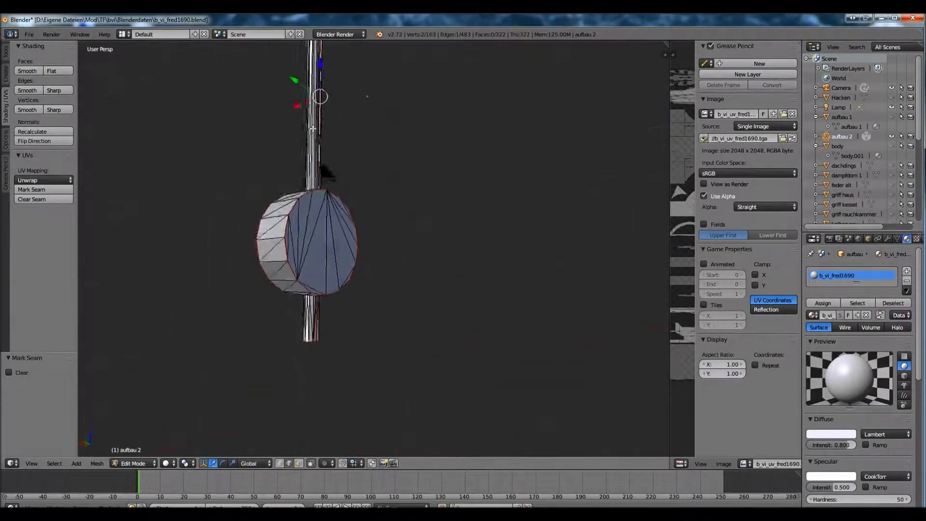
Step: Mark the edges where the long beam joins the vertical pipe as seams
{"action": "scroll", "coordinate": [217, 187], "scroll_direction": "up", "scroll_amount": 5}
{"action": "middle_click_drag", "start_coordinate": [217, 187], "coordinate": [247, 162]}
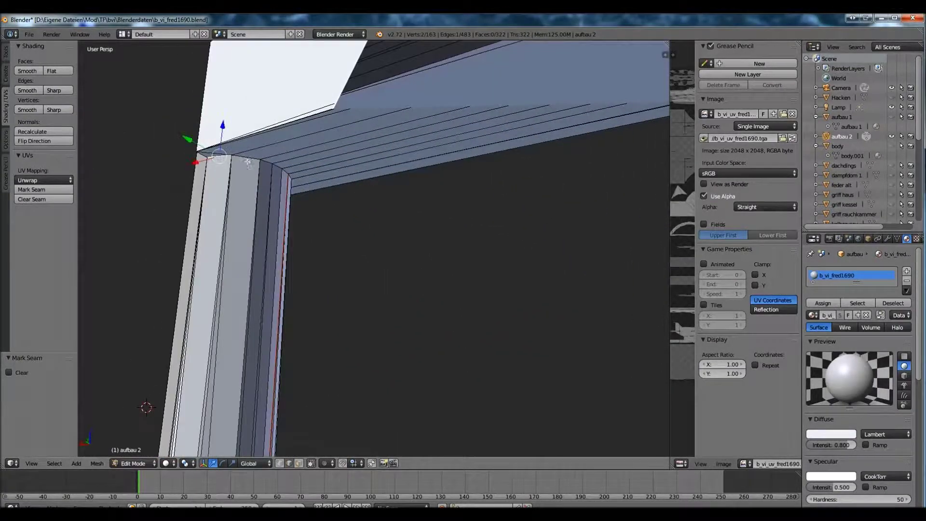
{"action": "right_click", "coordinate": [401, 236]}
{"action": "middle_click_drag", "start_coordinate": [401, 235], "coordinate": [415, 226]}
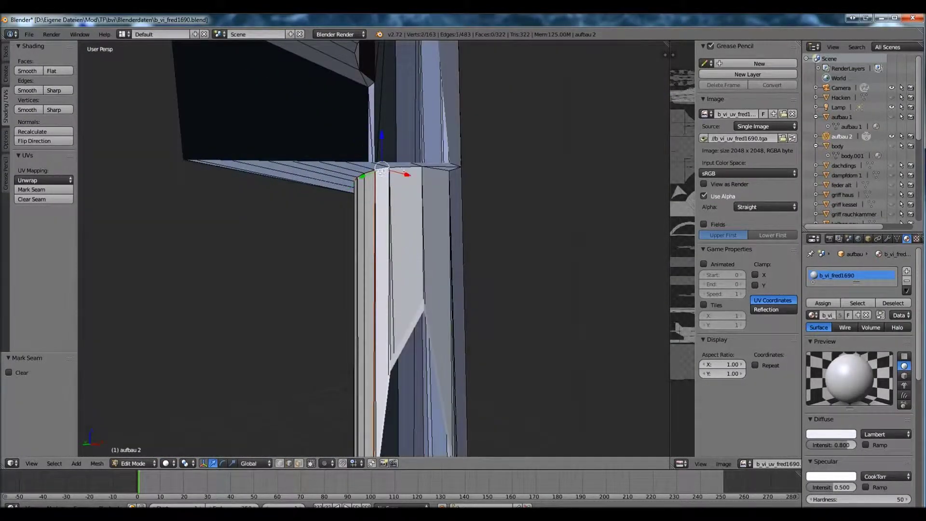
{"action": "middle_click_drag", "start_coordinate": [437, 174], "coordinate": [329, 249]}
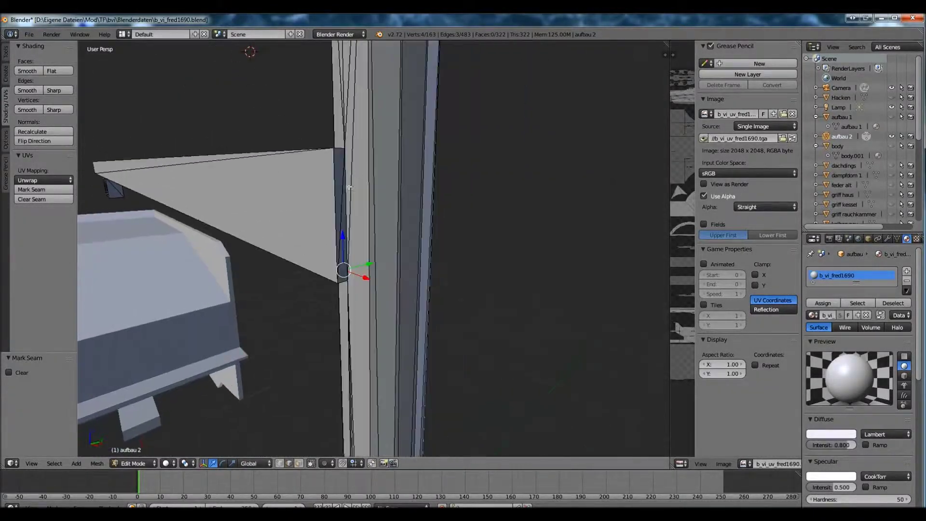
{"action": "middle_click_drag", "start_coordinate": [248, 190], "coordinate": [424, 222]}
{"action": "middle_click_drag", "start_coordinate": [346, 210], "coordinate": [374, 261]}
Step: Mark the edges where the top of the vertical pipe meets the conical cap as a seam
{"action": "right_click", "coordinate": [361, 192]}
{"action": "middle_click_drag", "start_coordinate": [231, 270], "coordinate": [345, 283]}
{"action": "middle_click_drag", "start_coordinate": [159, 188], "coordinate": [362, 184]}
{"action": "key", "text": "ctrl+e"}
{"action": "left_click", "coordinate": [465, 243]}
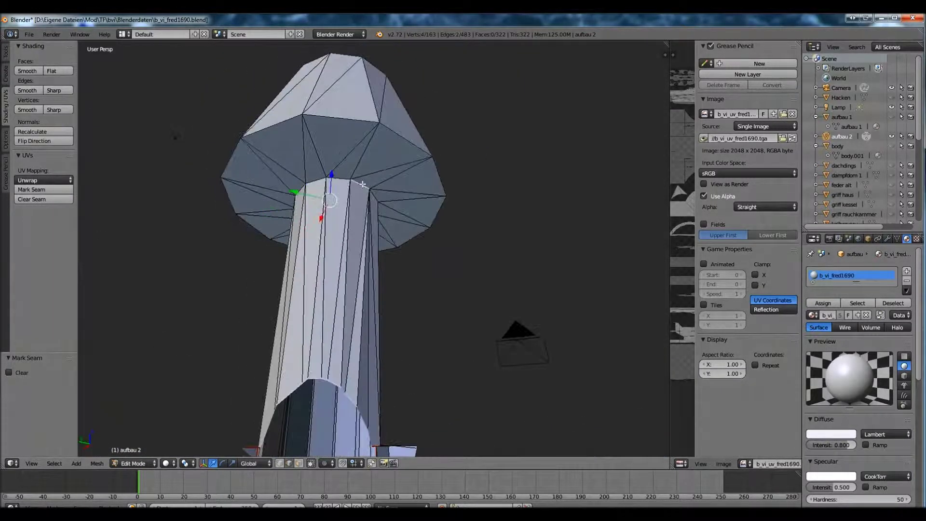
Step: Select the edge loop around the conical cap's lower rim for its seam
{"action": "middle_click_drag", "start_coordinate": [216, 200], "coordinate": [407, 139]}
{"action": "right_click", "coordinate": [289, 233]}
{"action": "right_click", "coordinate": [495, 164], "text": "alt"}
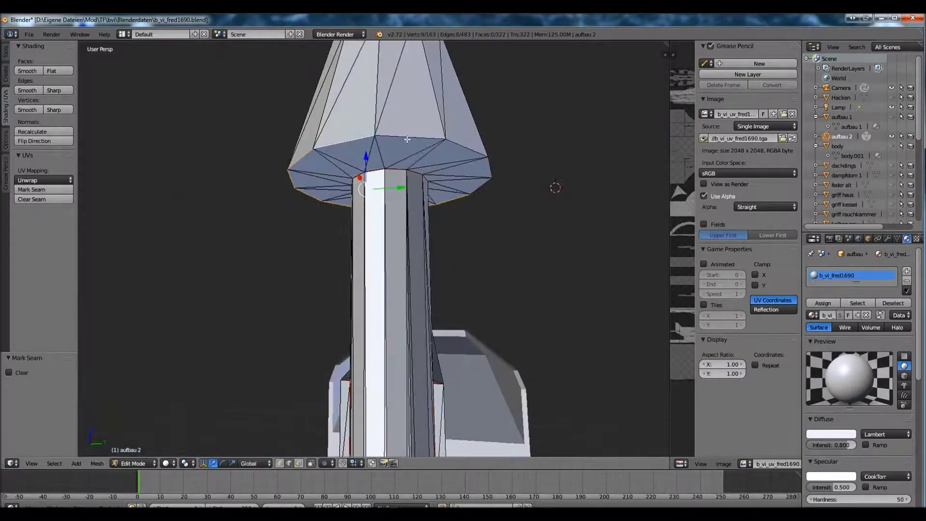
Step: Mark seams around the long beam's square end face and along its adjoining edge
{"action": "middle_click_drag", "start_coordinate": [126, 212], "coordinate": [358, 228]}
{"action": "middle_click_drag", "start_coordinate": [245, 230], "coordinate": [337, 256]}
{"action": "right_click", "coordinate": [379, 269]}
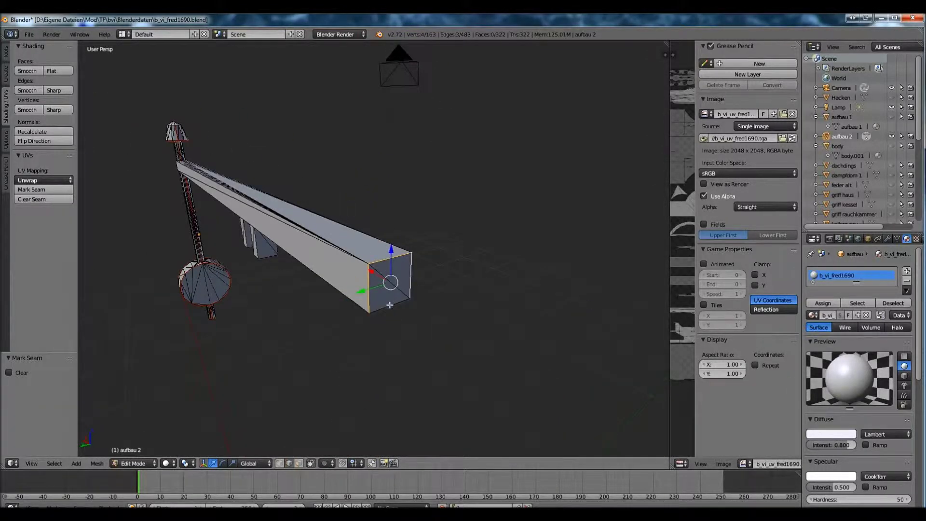
{"action": "middle_click_drag", "start_coordinate": [128, 237], "coordinate": [297, 240]}
{"action": "right_click", "coordinate": [308, 128]}
Step: Switch to wireframe shading and mark seams on the first bracket's top outline, one vertical edge and its bottom edges
{"action": "middle_click_drag", "start_coordinate": [309, 128], "coordinate": [290, 183]}
{"action": "scroll", "coordinate": [306, 222], "scroll_direction": "up", "scroll_amount": 4}
{"action": "mouse_move", "coordinate": [306, 222]}
{"action": "middle_mouse_down"}
{"action": "mouse_move", "coordinate": [397, 206]}
{"action": "mouse_move", "coordinate": [347, 248]}
{"action": "middle_mouse_up"}
{"action": "left_click", "coordinate": [165, 463]}
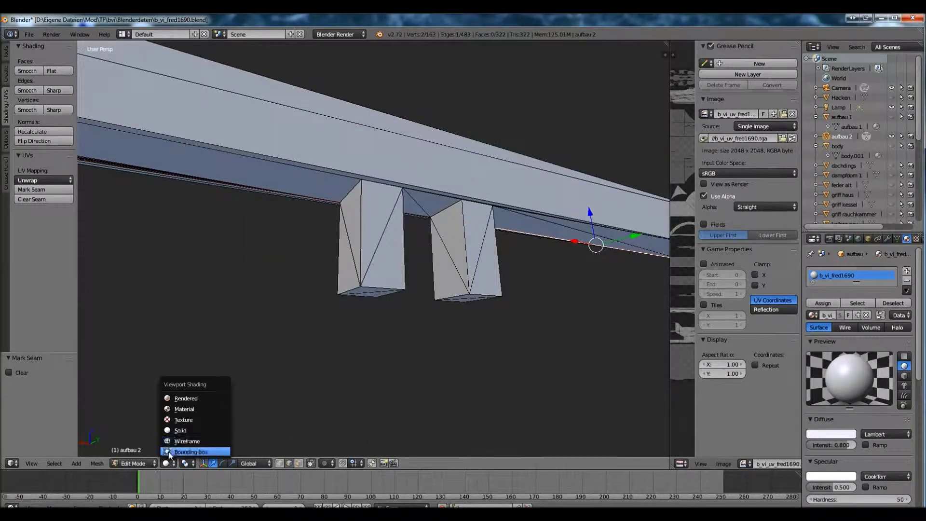
{"action": "left_click", "coordinate": [183, 443]}
{"action": "scroll", "coordinate": [370, 188], "scroll_direction": "up", "scroll_amount": 3}
{"action": "scroll", "coordinate": [365, 188], "scroll_direction": "down", "scroll_amount": 1}
{"action": "middle_click_drag", "start_coordinate": [359, 186], "coordinate": [341, 218]}
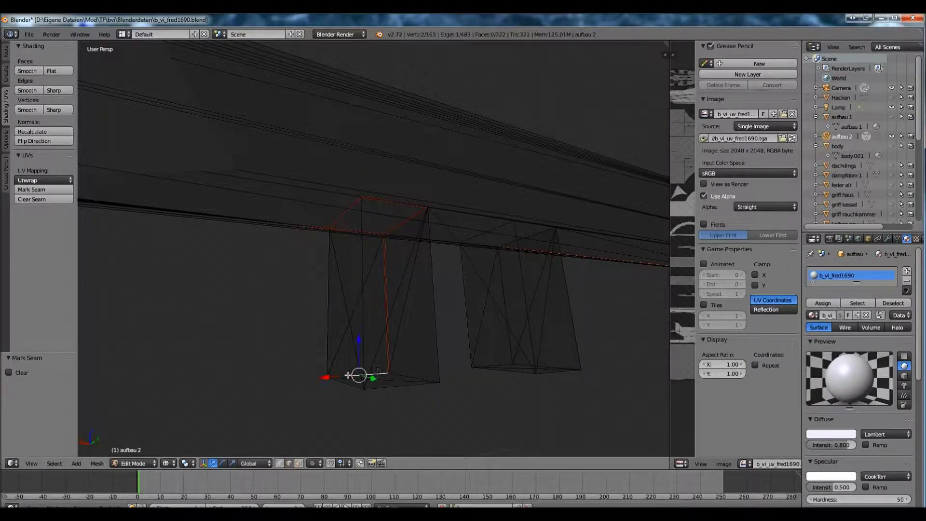
Step: Mark the second bracket's top outline, one vertical edge and its bottom edges as seams, and return to solid shading
{"action": "middle_click_drag", "start_coordinate": [430, 285], "coordinate": [261, 297]}
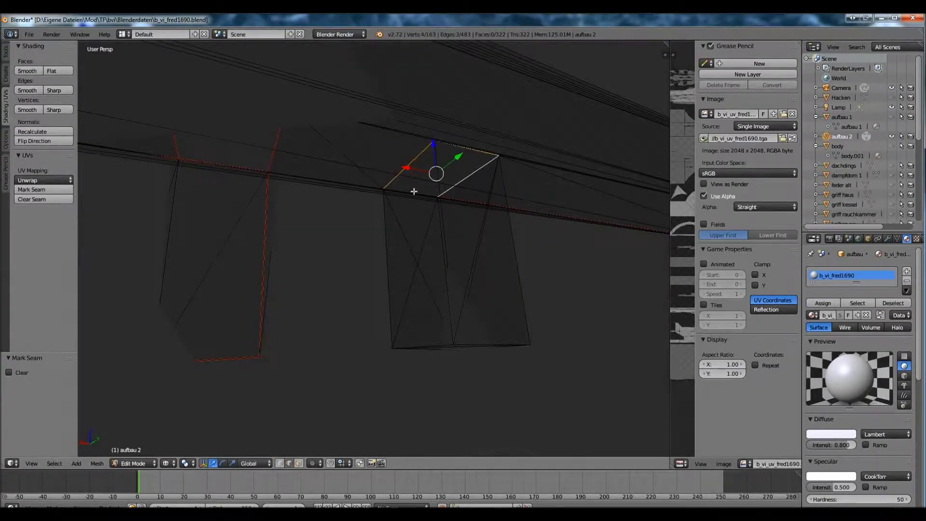
{"action": "scroll", "coordinate": [448, 250], "scroll_direction": "down", "scroll_amount": 4}
{"action": "scroll", "coordinate": [339, 319], "scroll_direction": "up", "scroll_amount": 2}
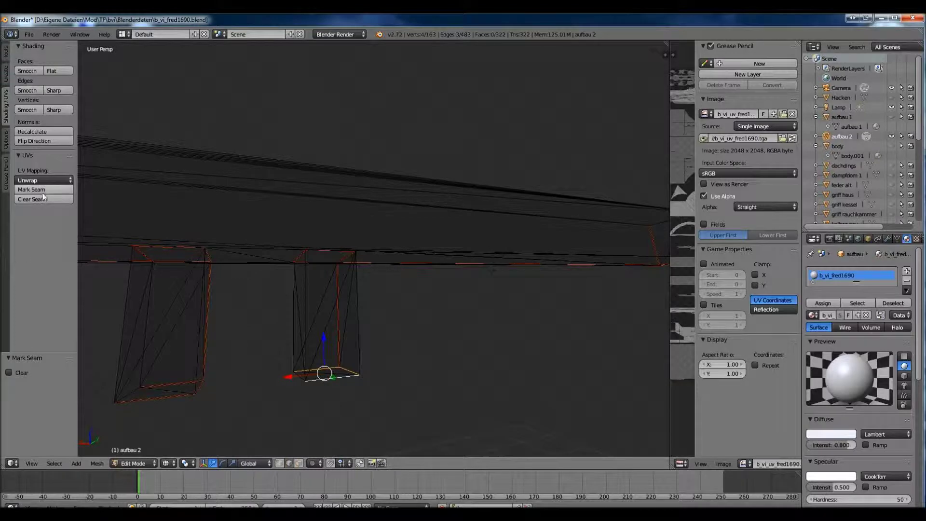
{"action": "left_click", "coordinate": [184, 431]}
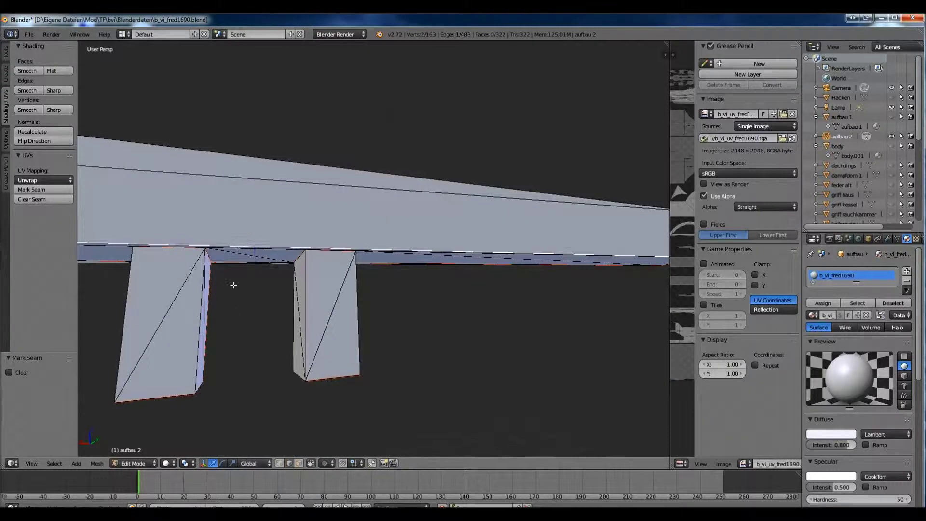
Step: Select all of aufbau 2, unwrap it along the seams, and enlarge the UV view over the texture
{"action": "middle_click_drag", "start_coordinate": [231, 285], "coordinate": [270, 251]}
{"action": "scroll", "coordinate": [294, 238], "scroll_direction": "down", "scroll_amount": 6}
{"action": "scroll", "coordinate": [252, 290], "scroll_direction": "up", "scroll_amount": 4}
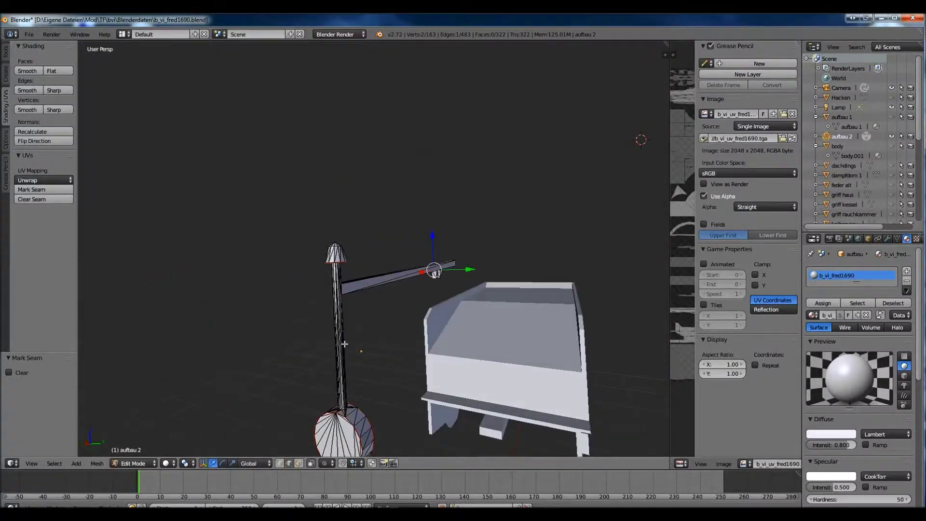
{"action": "key", "text": "a"}
{"action": "key", "text": "u"}
{"action": "left_click", "coordinate": [320, 345]}
{"action": "key", "text": "ctrl+Up"}
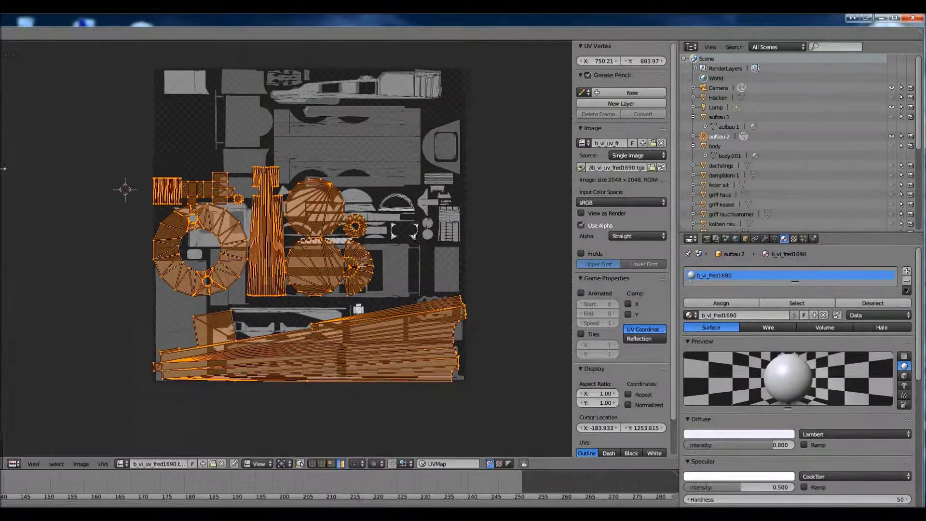
Step: Locate the beam's fanned-out island in the UV layout and mark an additional lengthwise seam along the beam's narrow-striped side
{"action": "scroll", "coordinate": [276, 288], "scroll_direction": "up", "scroll_amount": 3}
{"action": "middle_click_drag", "start_coordinate": [318, 357], "coordinate": [296, 291]}
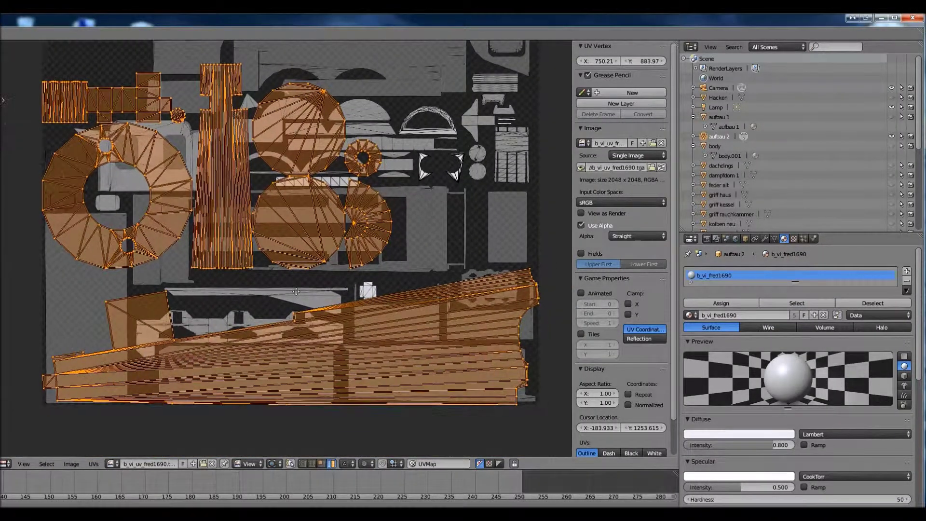
{"action": "right_click", "coordinate": [122, 100]}
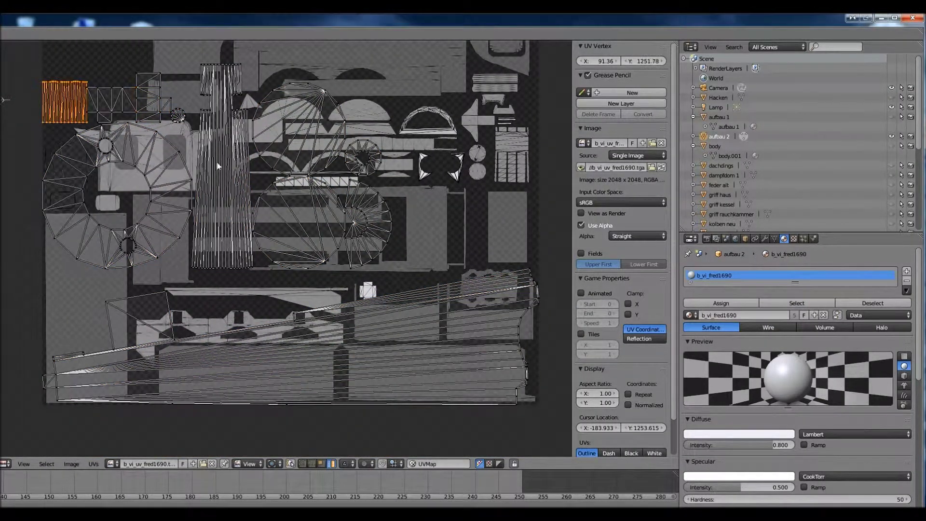
{"action": "key", "text": "l"}
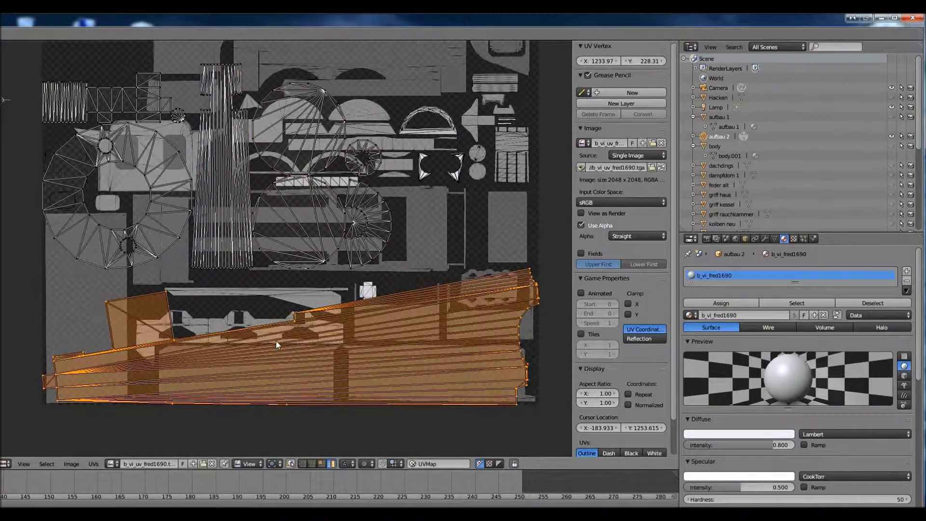
{"action": "key", "text": "ctrl+Up"}
{"action": "left_click_drag", "start_coordinate": [455, 337], "coordinate": [714, 338]}
{"action": "middle_click_drag", "start_coordinate": [505, 338], "coordinate": [287, 207]}
{"action": "scroll", "coordinate": [291, 241], "scroll_direction": "up", "scroll_amount": 3}
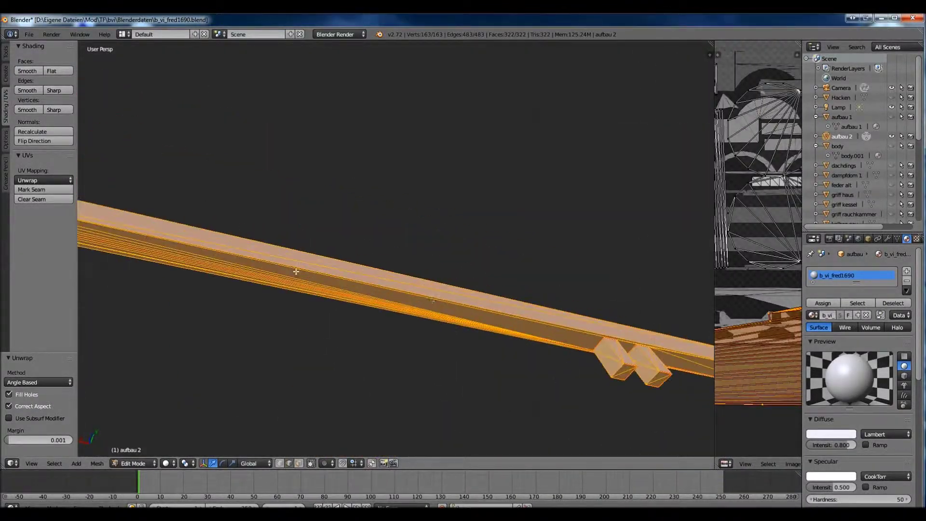
{"action": "right_click", "coordinate": [597, 332]}
{"action": "middle_click_drag", "start_coordinate": [390, 306], "coordinate": [310, 348]}
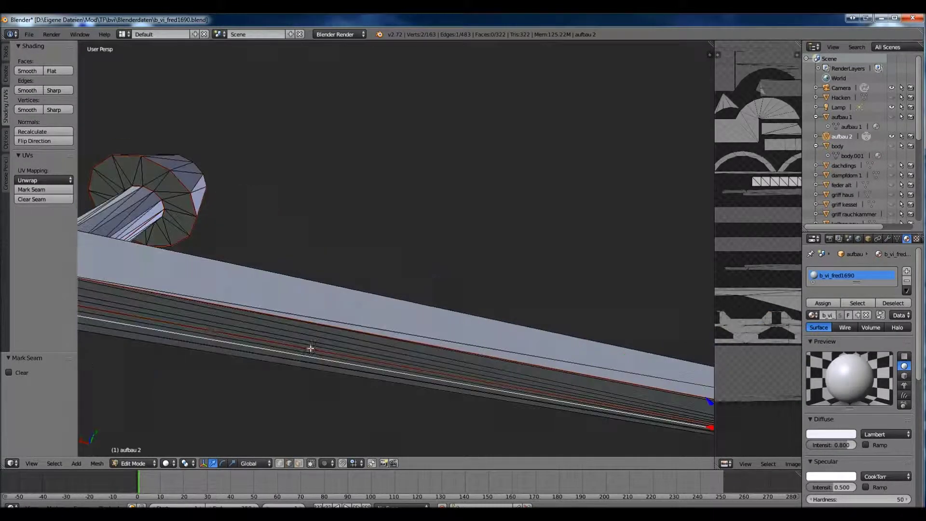
Step: Unwrap all of aufbau 2 again and select the beam's two separate islands in the UV layout
{"action": "scroll", "coordinate": [421, 378], "scroll_direction": "down", "scroll_amount": 5}
{"action": "scroll", "coordinate": [451, 310], "scroll_direction": "up", "scroll_amount": 5}
{"action": "middle_click_drag", "start_coordinate": [450, 310], "coordinate": [330, 270]}
{"action": "scroll", "coordinate": [241, 323], "scroll_direction": "down", "scroll_amount": 4}
{"action": "scroll", "coordinate": [331, 271], "scroll_direction": "up", "scroll_amount": 2}
{"action": "key", "text": "a"}
{"action": "key", "text": "a"}
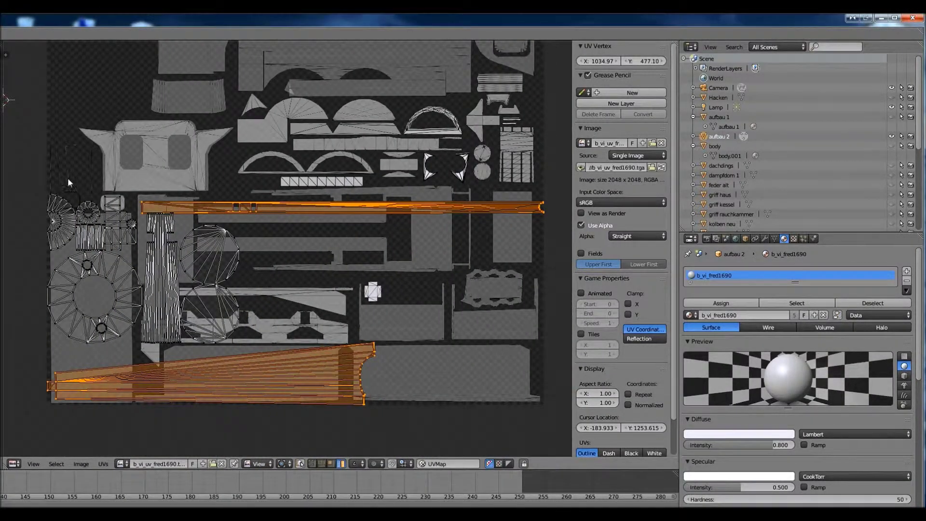
{"action": "scroll", "coordinate": [131, 191], "scroll_direction": "down", "scroll_amount": 3}
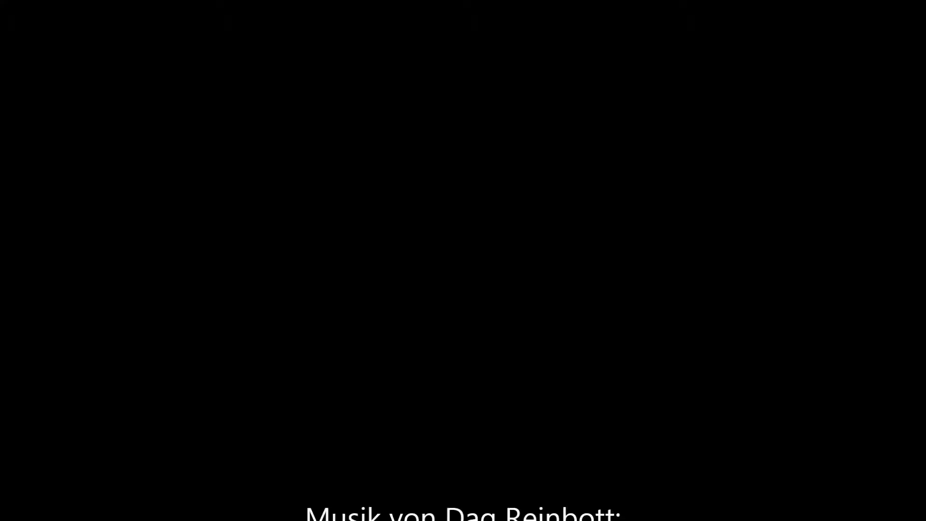